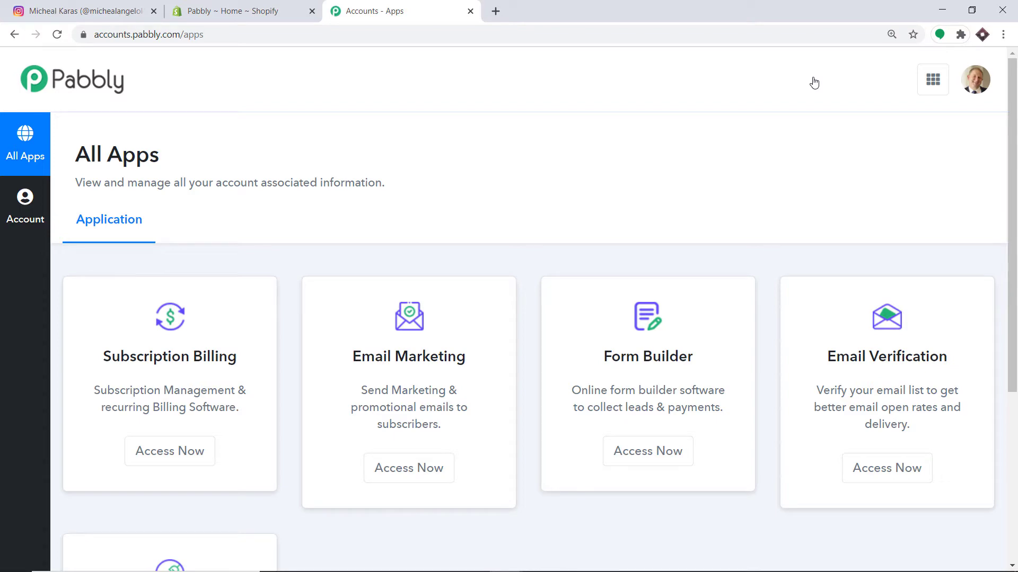
# - Open Pabbly Connect from the Pabbly apps page and create a workflow named "Shopify To Instagram"
pyautogui.scroll(-5, 786, 161)
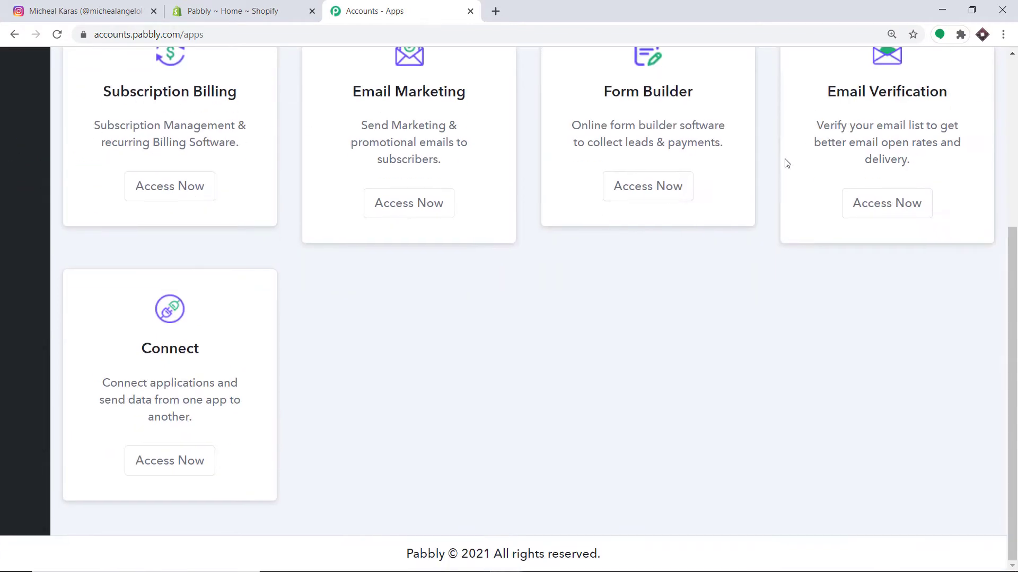
pyautogui.click(182, 454)
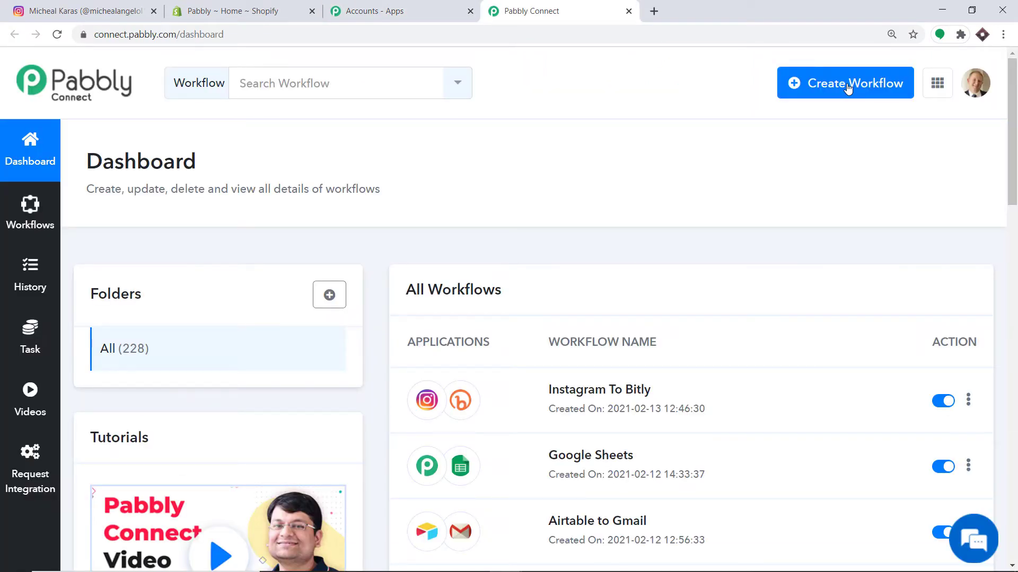
pyautogui.click(847, 85)
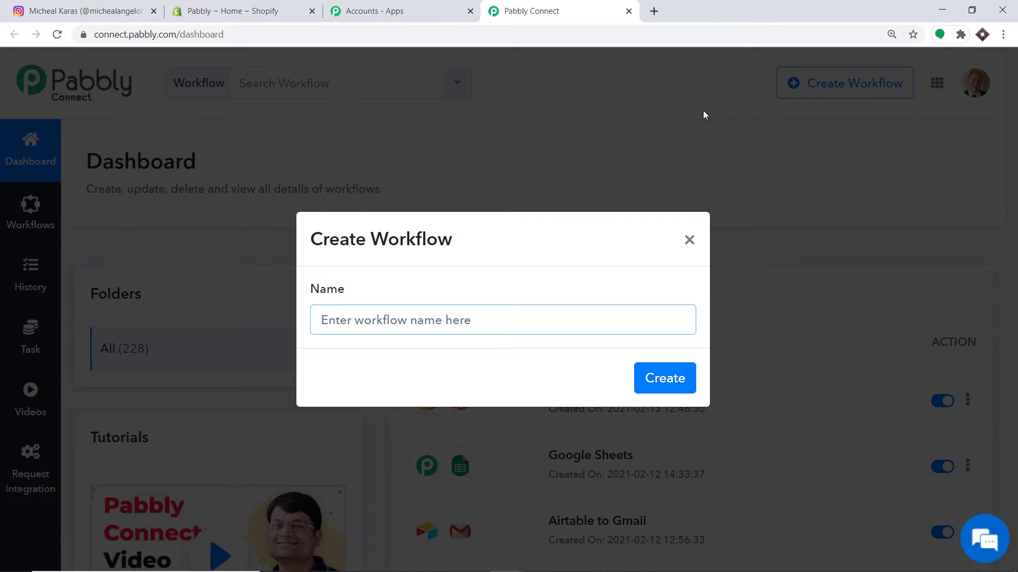
pyautogui.write('Sh')
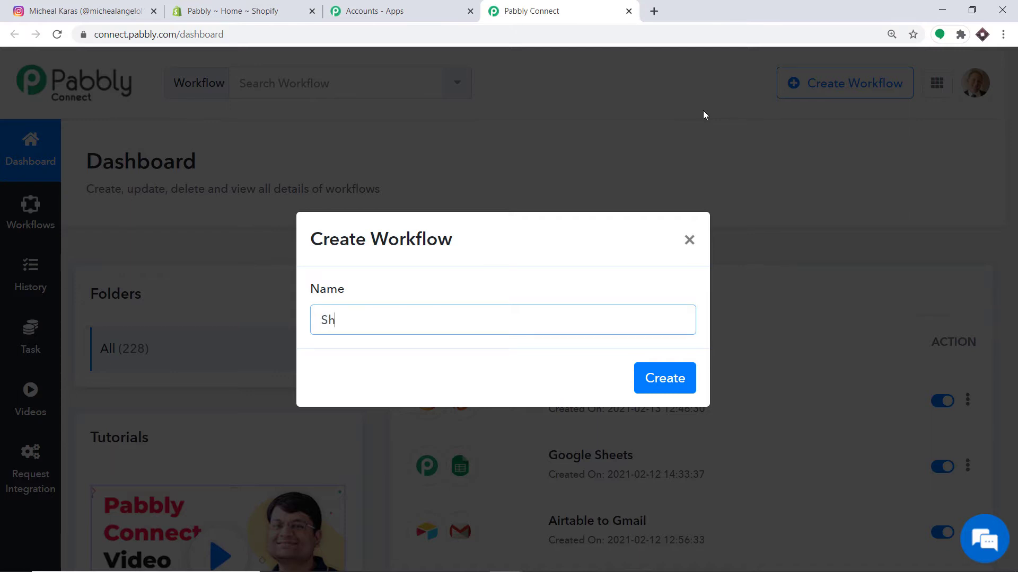
pyautogui.write('opify To Instagram')
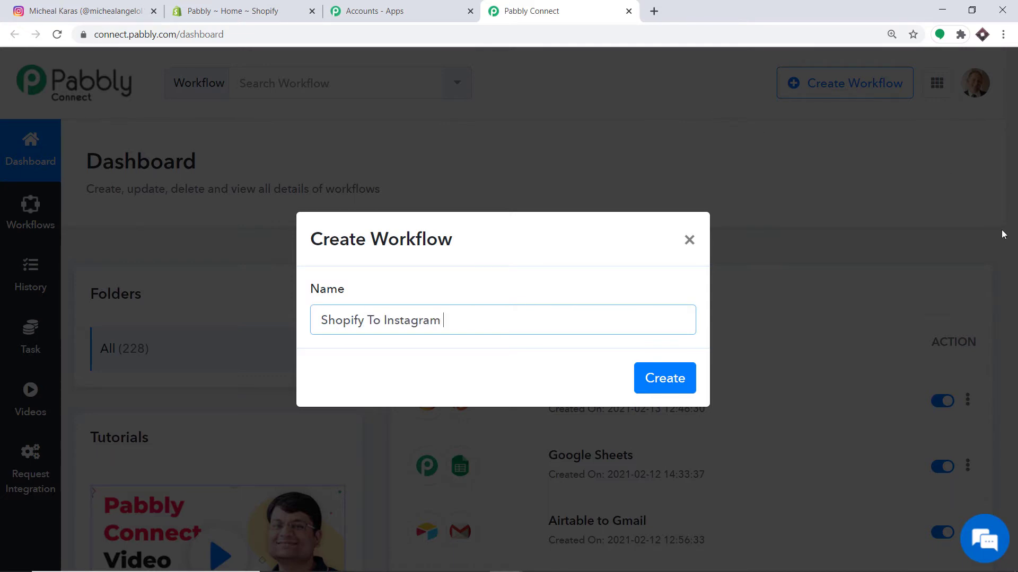
pyautogui.click(673, 379)
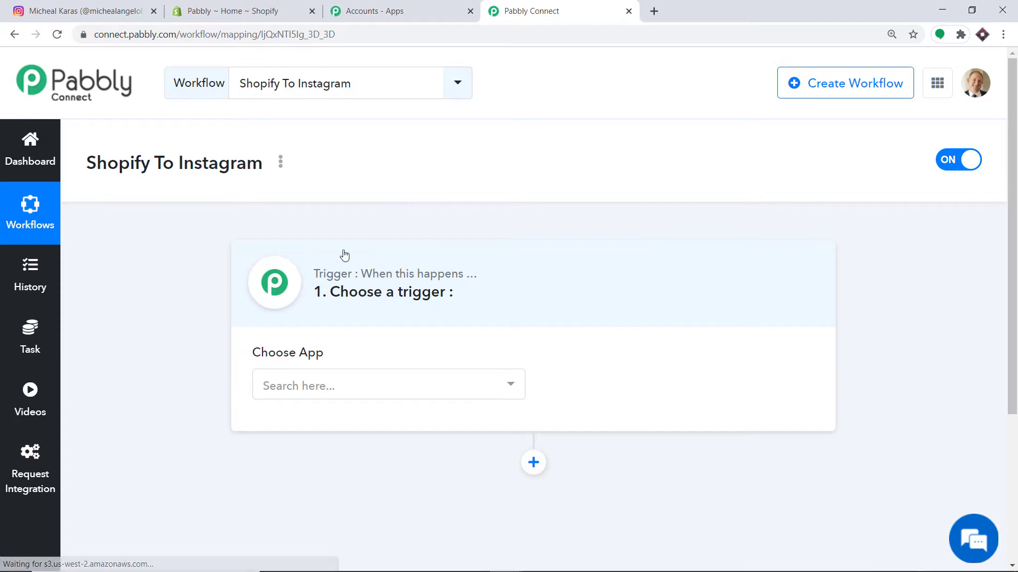
# - Choose Shopify as the workflow's trigger app with New Product as the trigger event
pyautogui.click(348, 380)
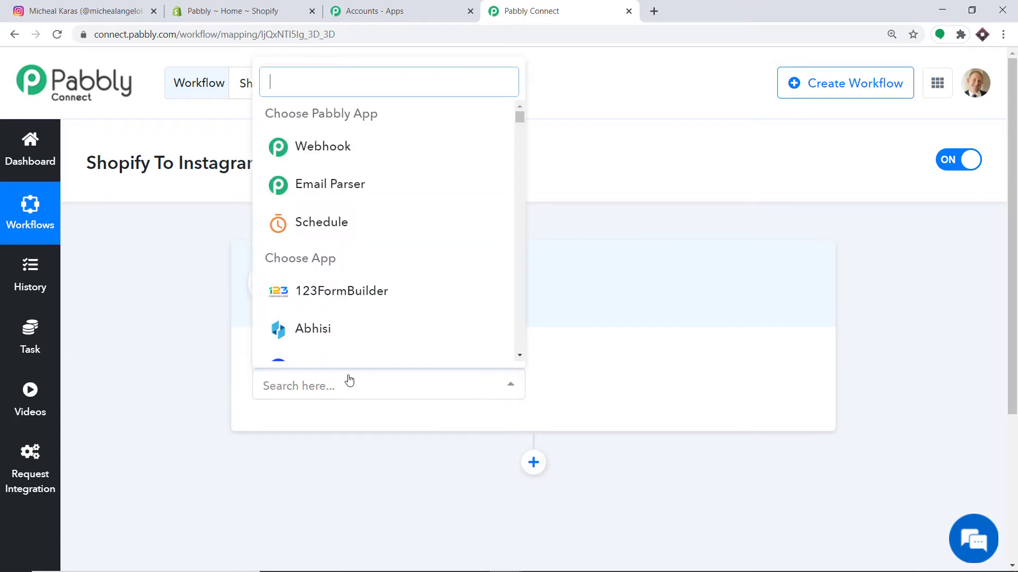
pyautogui.write('shop')
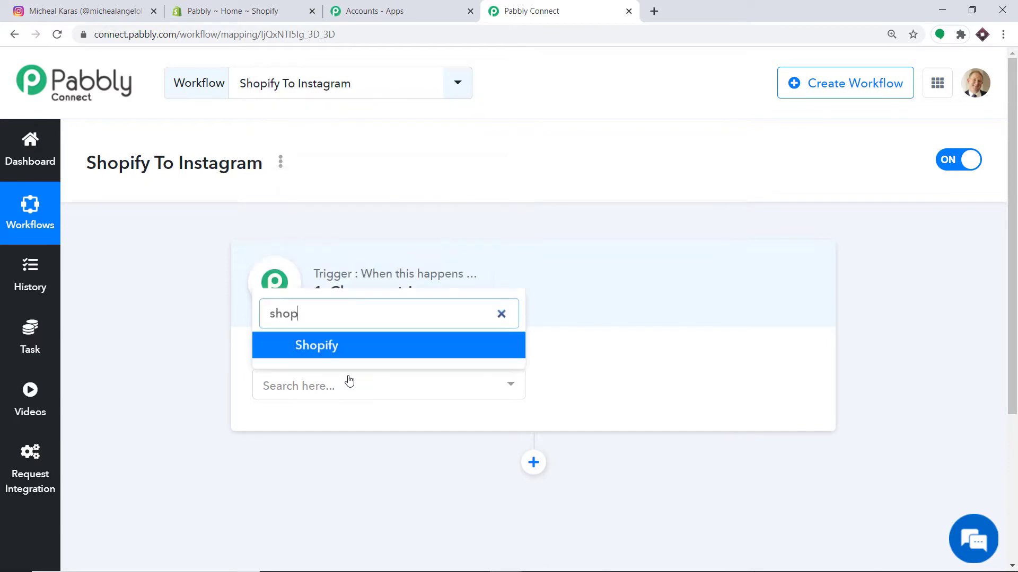
pyautogui.write('i')
pyautogui.click(322, 337)
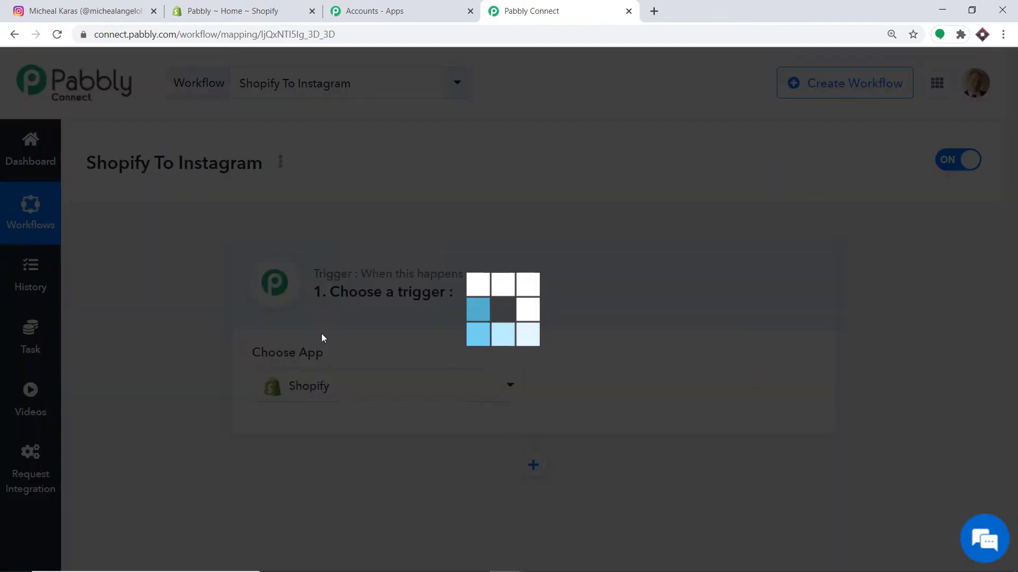
pyautogui.click(590, 385)
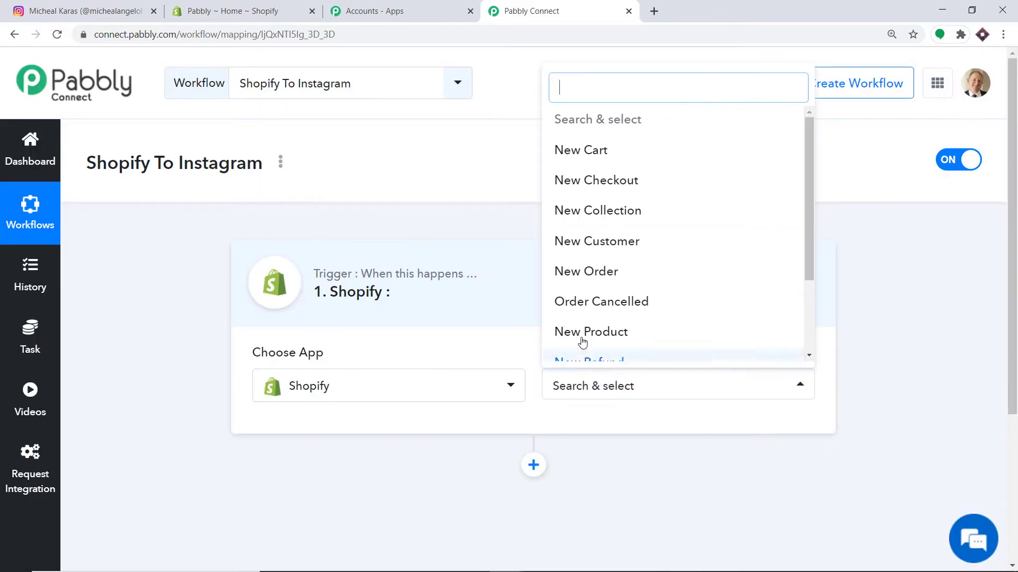
pyautogui.scroll(-2, 630, 258)
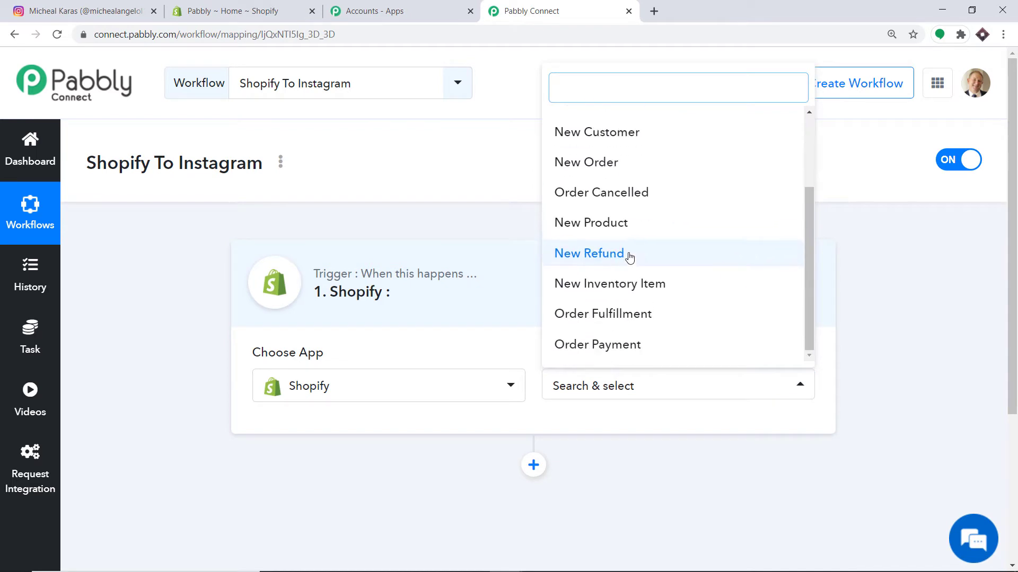
pyautogui.click(615, 223)
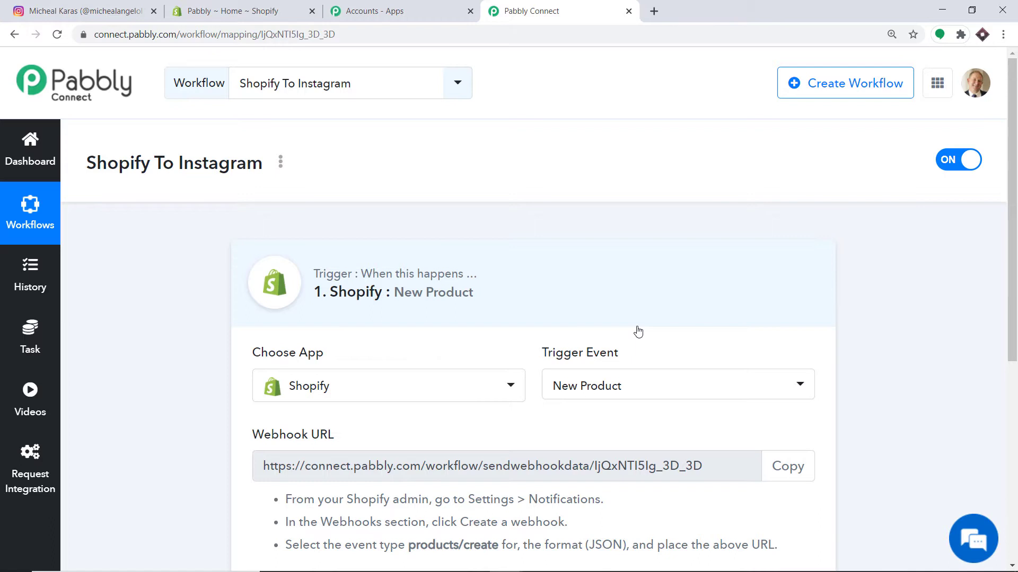
pyautogui.click(639, 387)
pyautogui.scroll(1, 628, 207)
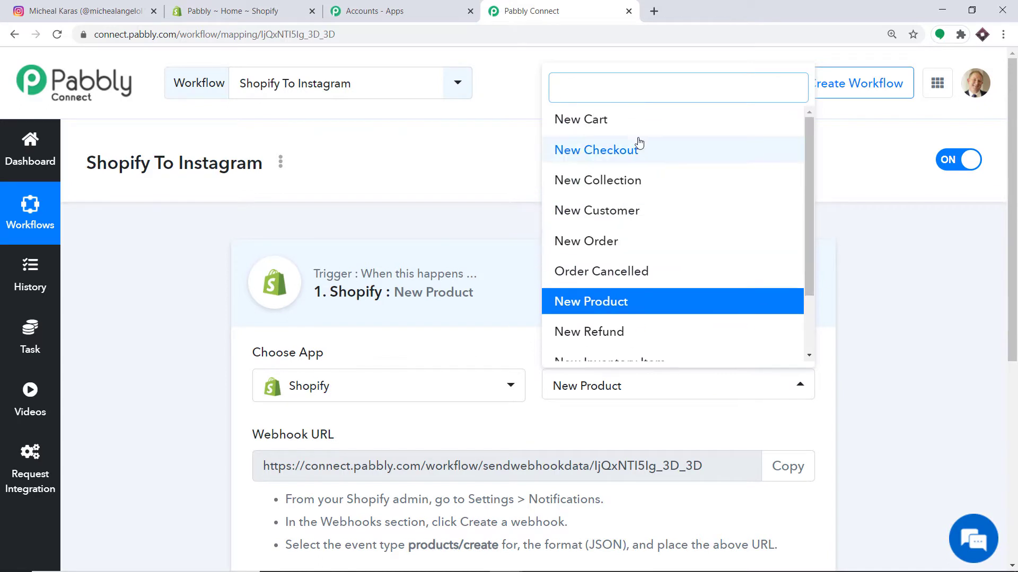
pyautogui.scroll(-2, 627, 293)
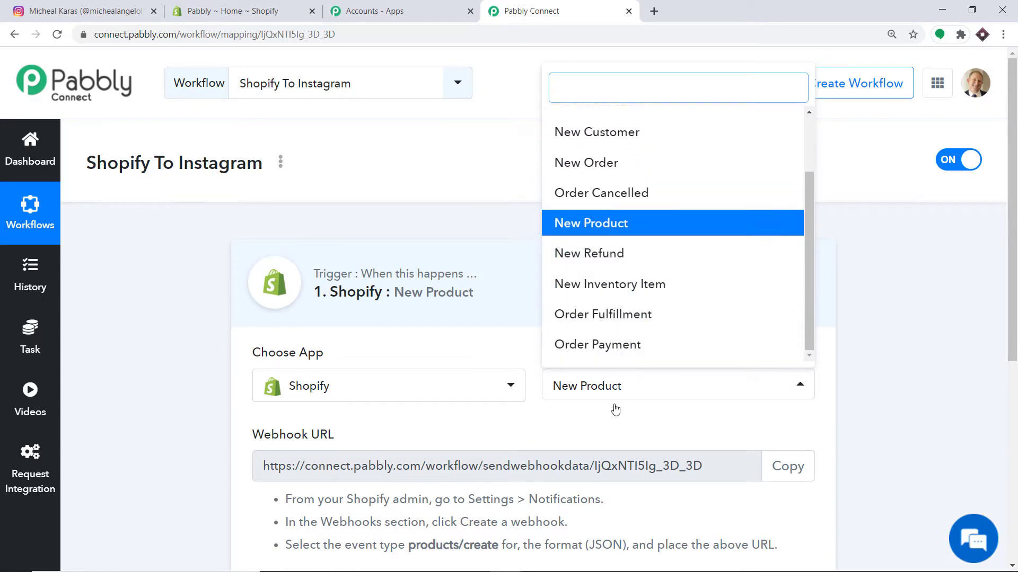
pyautogui.click(566, 426)
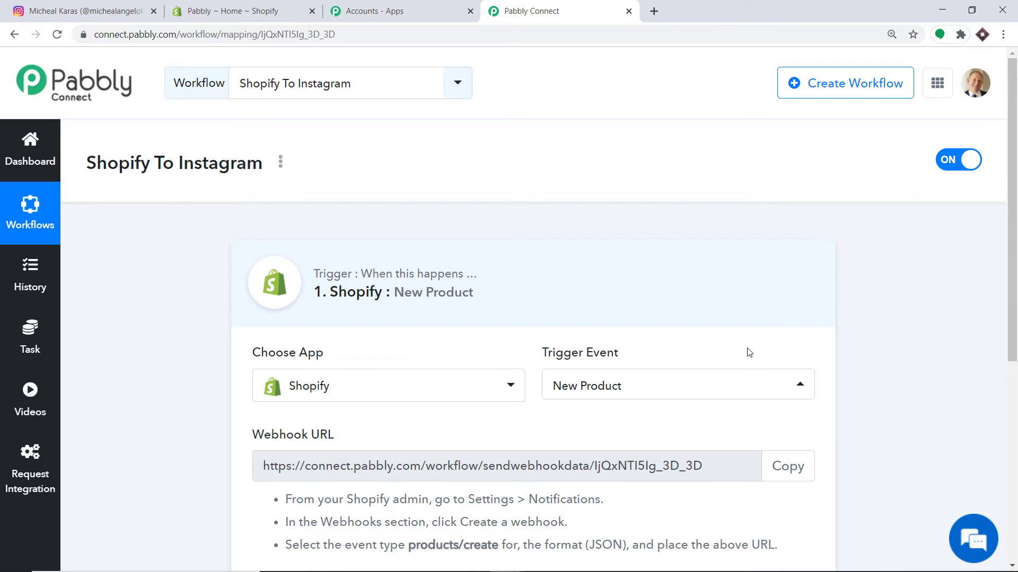
# - Switch to the Shopify admin and start creating a webhook in the store's notification settings
pyautogui.scroll(-3, 745, 347)
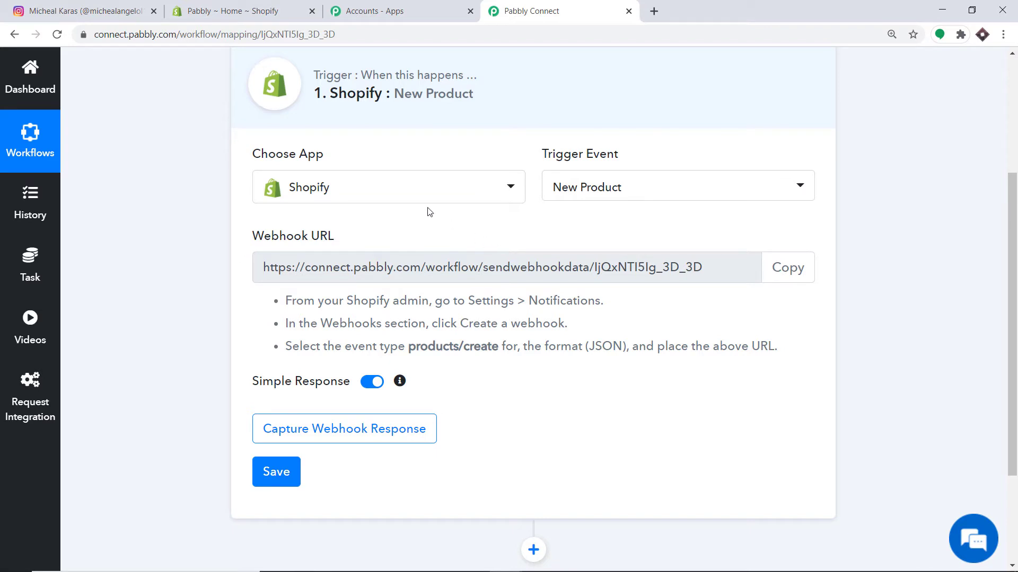
pyautogui.click(244, 12)
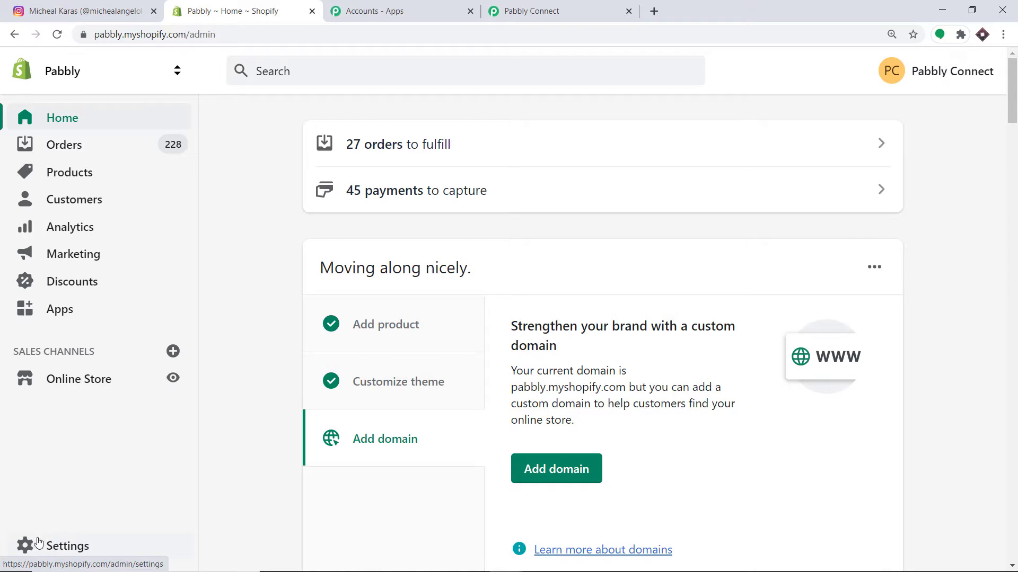
pyautogui.click(66, 551)
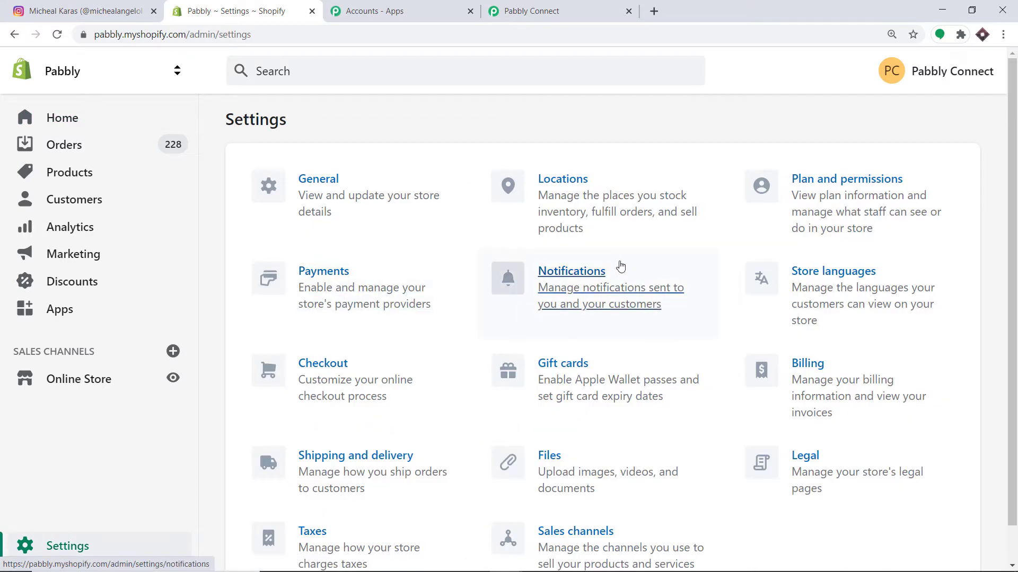
pyautogui.click(583, 268)
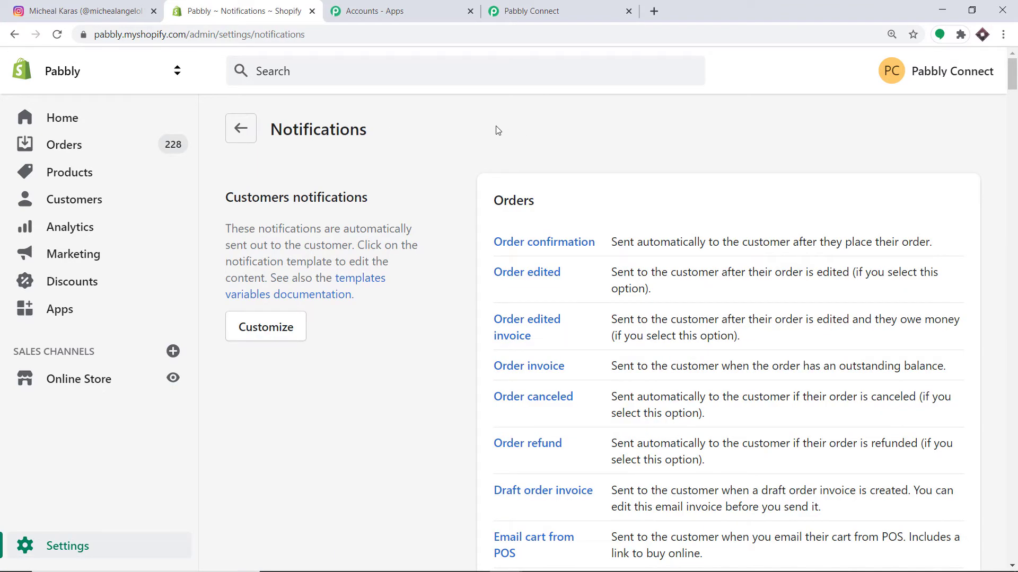
pyautogui.scroll(-20, 496, 149)
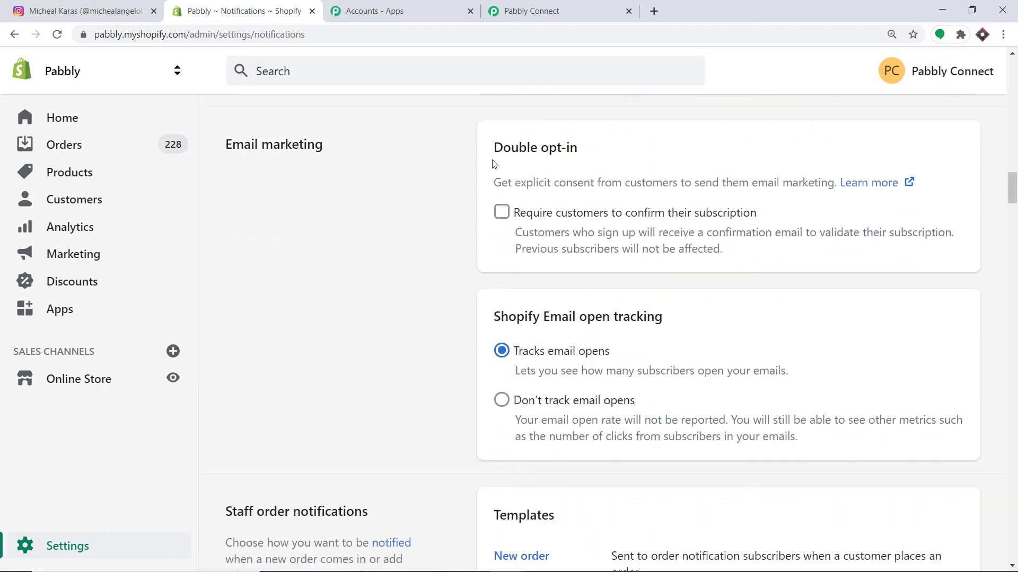
pyautogui.scroll(-20, 493, 165)
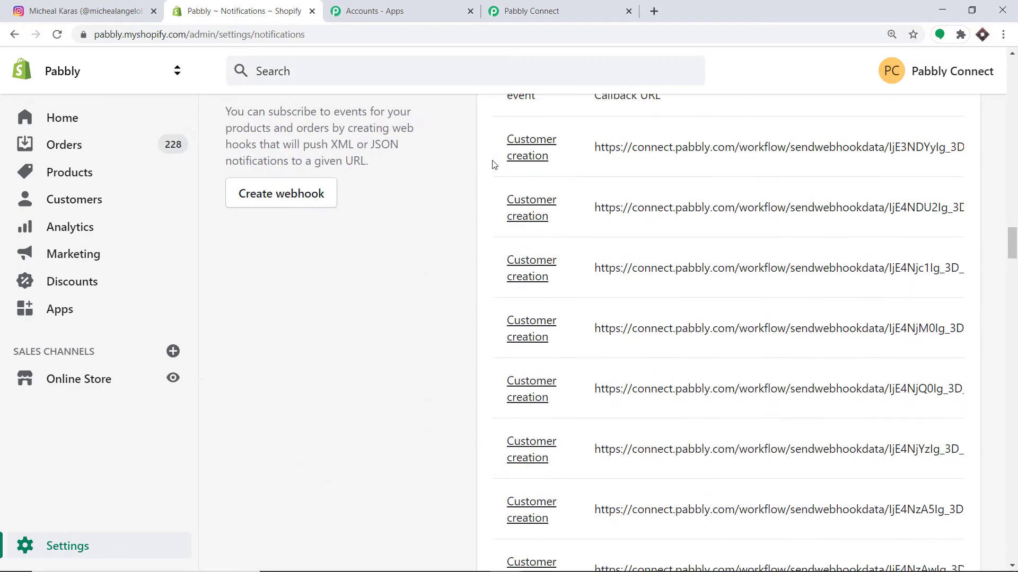
pyautogui.scroll(1, 493, 165)
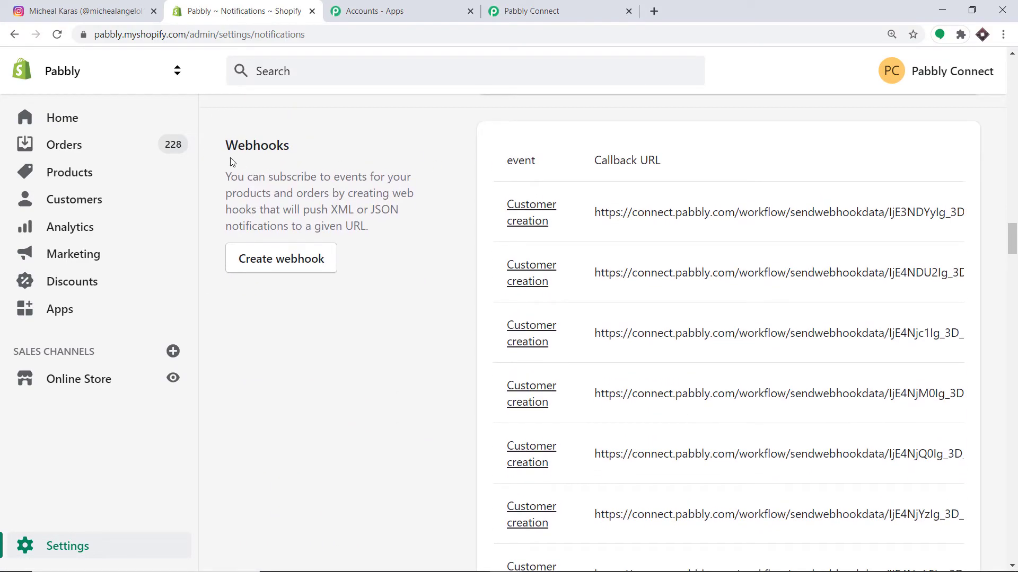
pyautogui.click(271, 259)
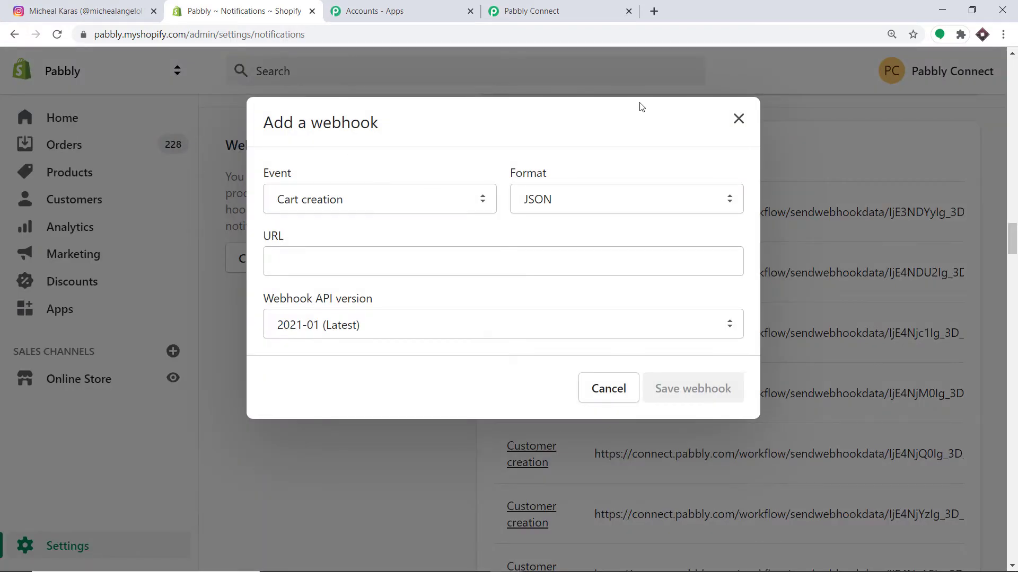
# - Set the new webhook's event to Product creation
pyautogui.click(340, 201)
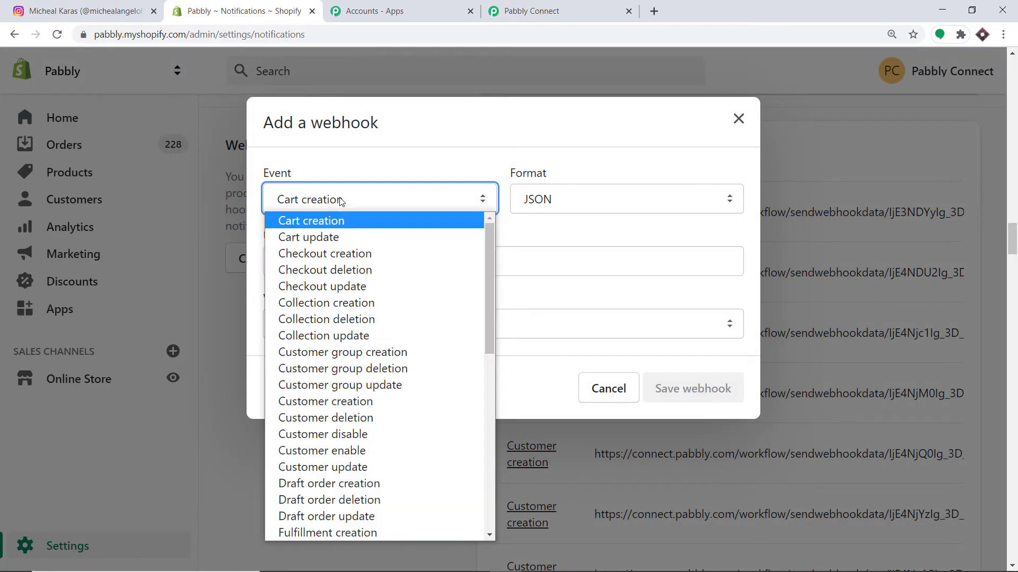
pyautogui.press('p')
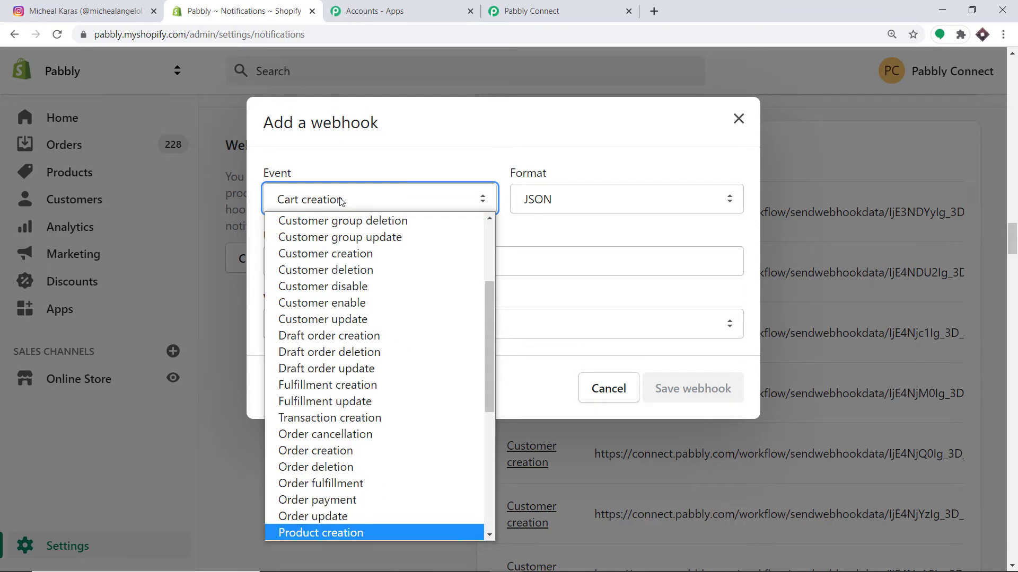
pyautogui.click(323, 532)
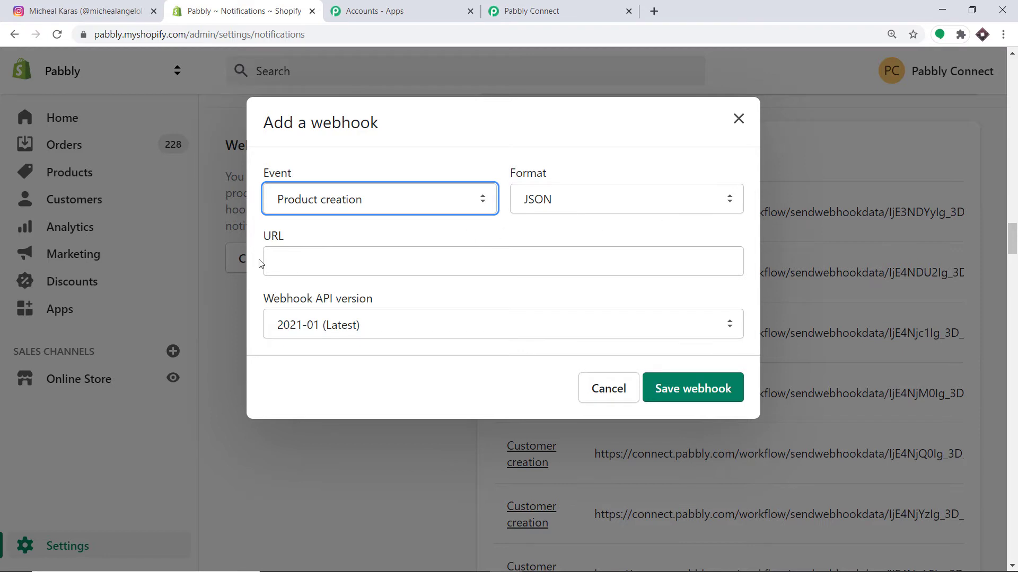
# - Copy the trigger's webhook URL from Pabbly Connect into the Shopify webhook's URL and save the webhook
pyautogui.click(557, 6)
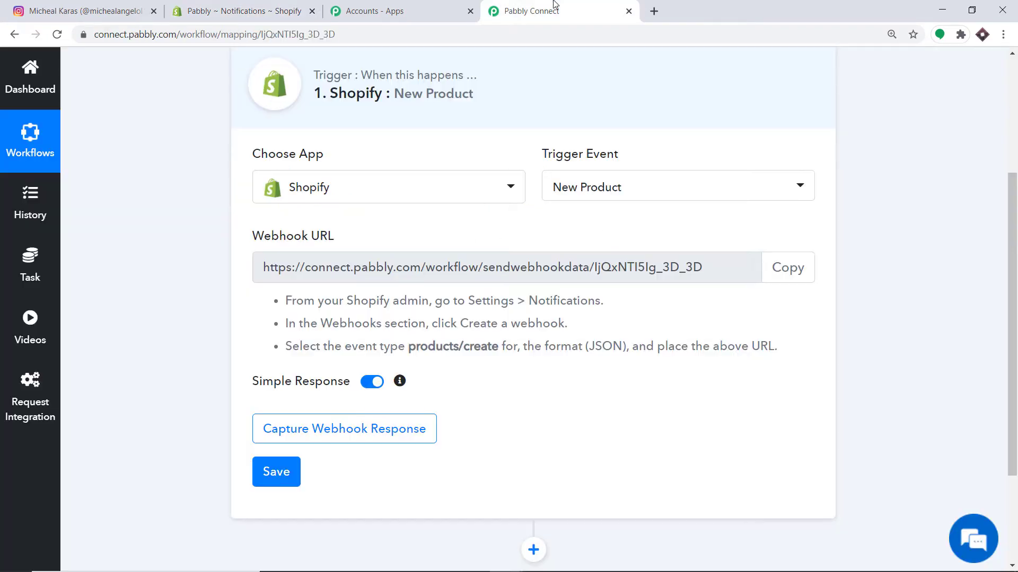
pyautogui.click(789, 274)
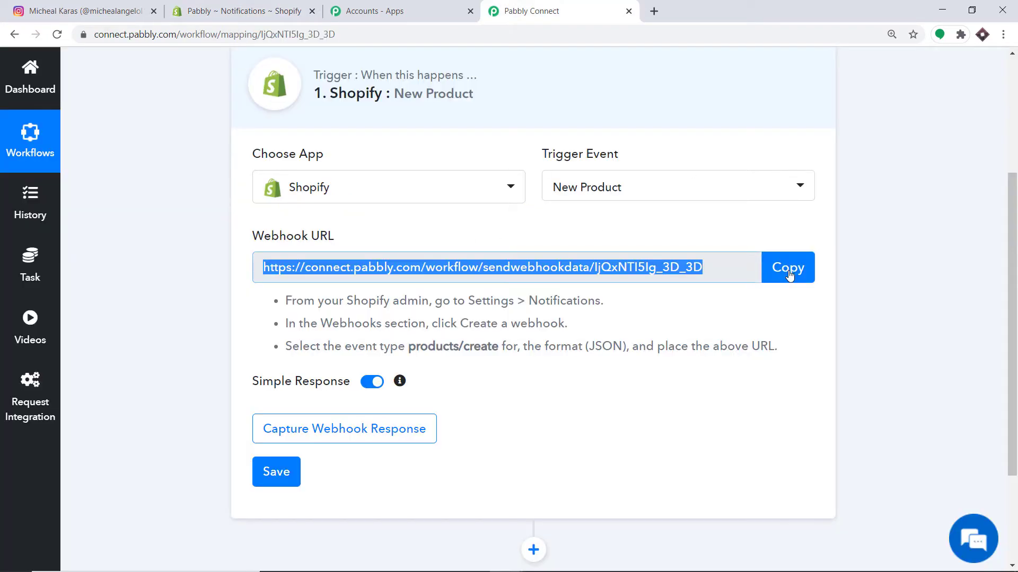
pyautogui.click(234, 11)
pyautogui.click(325, 263)
pyautogui.rightClick(324, 263)
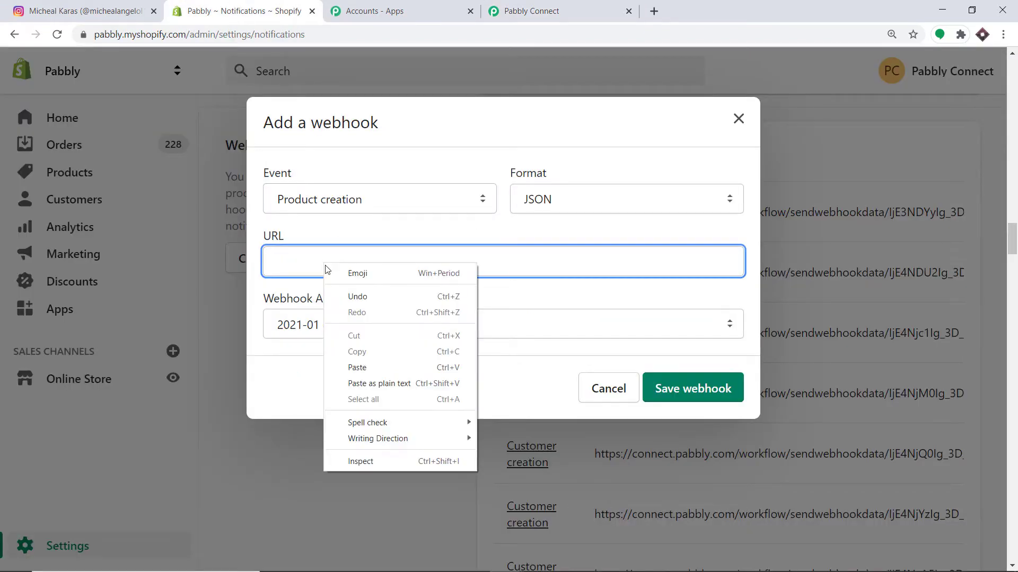
pyautogui.click(360, 367)
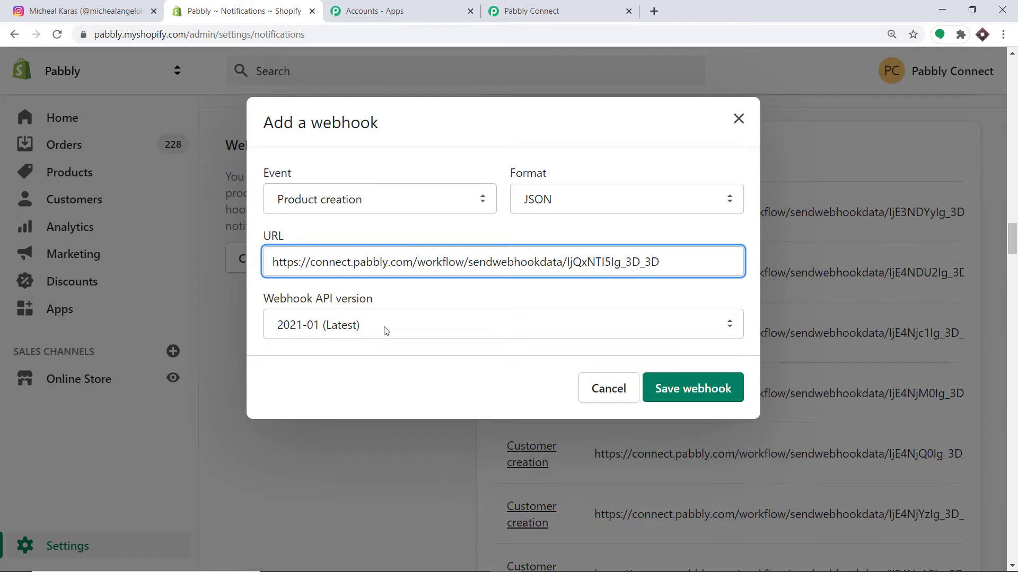
pyautogui.click(688, 392)
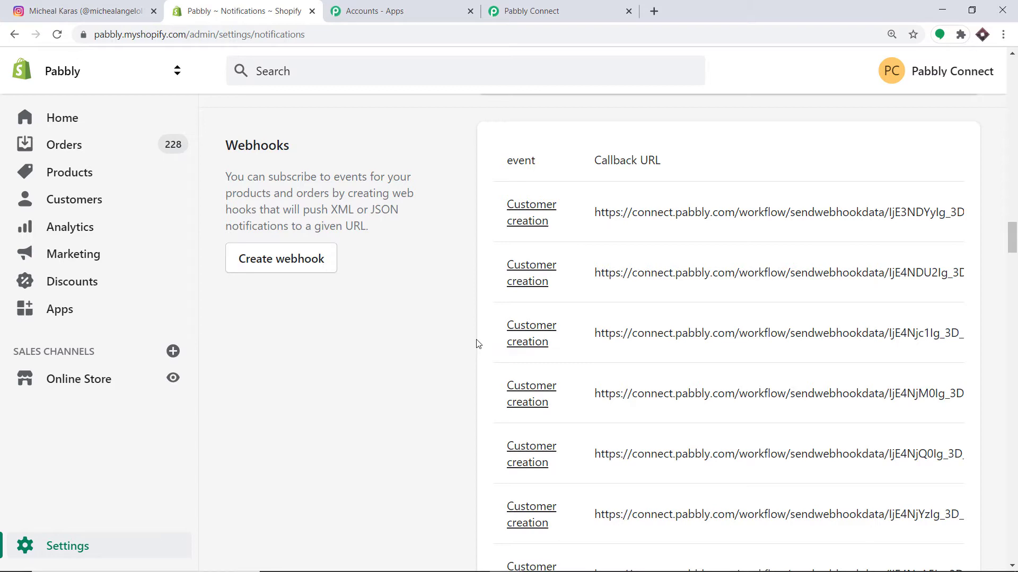
# - Switch back to Pabbly Connect and start capturing the webhook response for the Shopify trigger
pyautogui.click(524, 9)
pyautogui.scroll(-3, 499, 212)
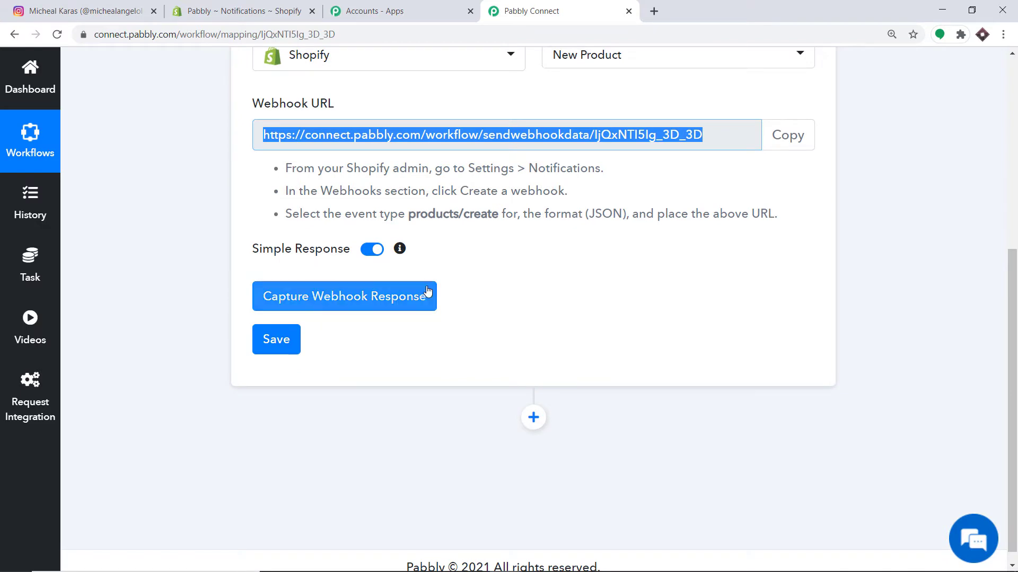
pyautogui.click(370, 296)
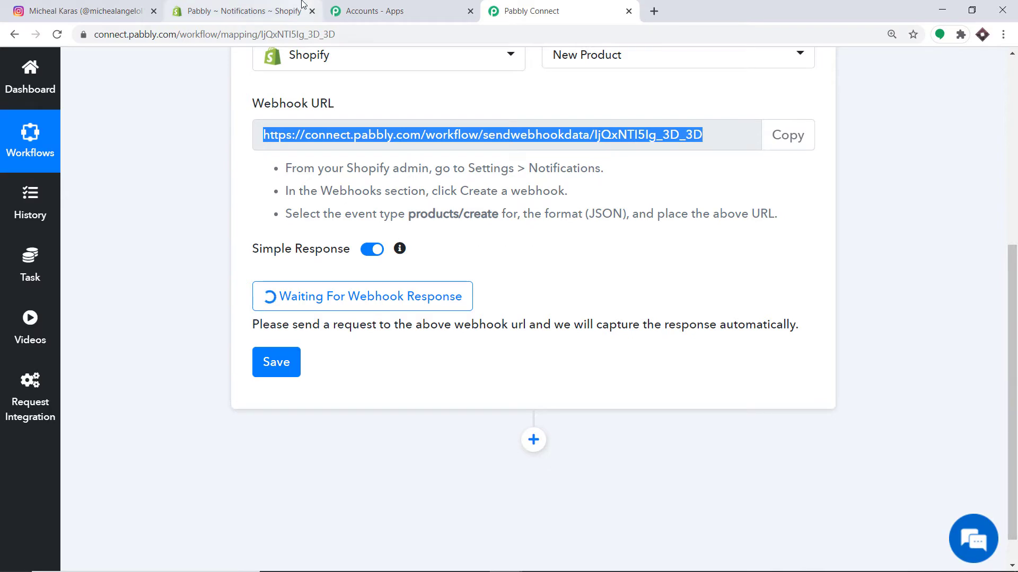
# - Switch to the Shopify admin and start adding a new product to the store's product list
pyautogui.click(244, 10)
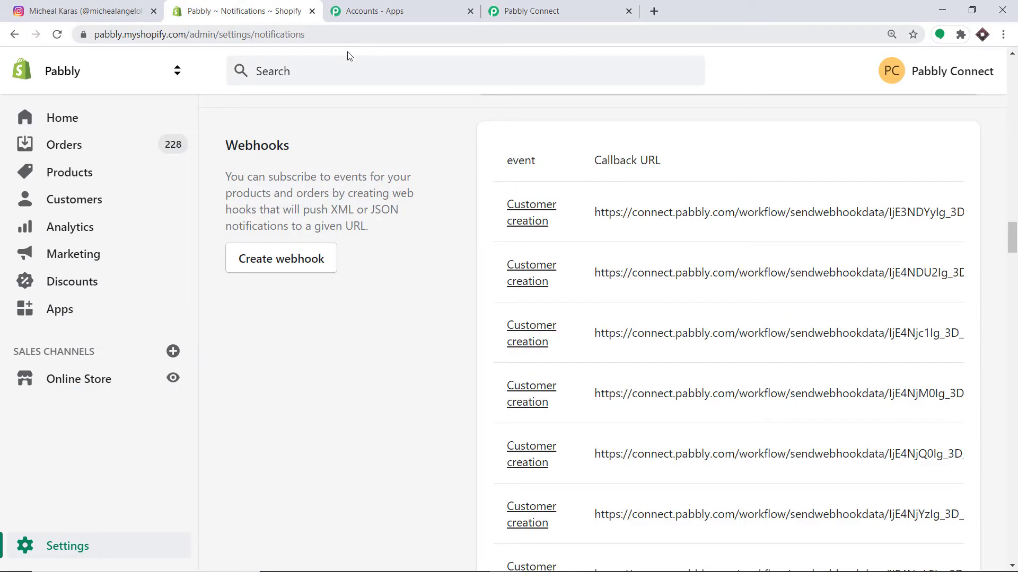
pyautogui.click(54, 175)
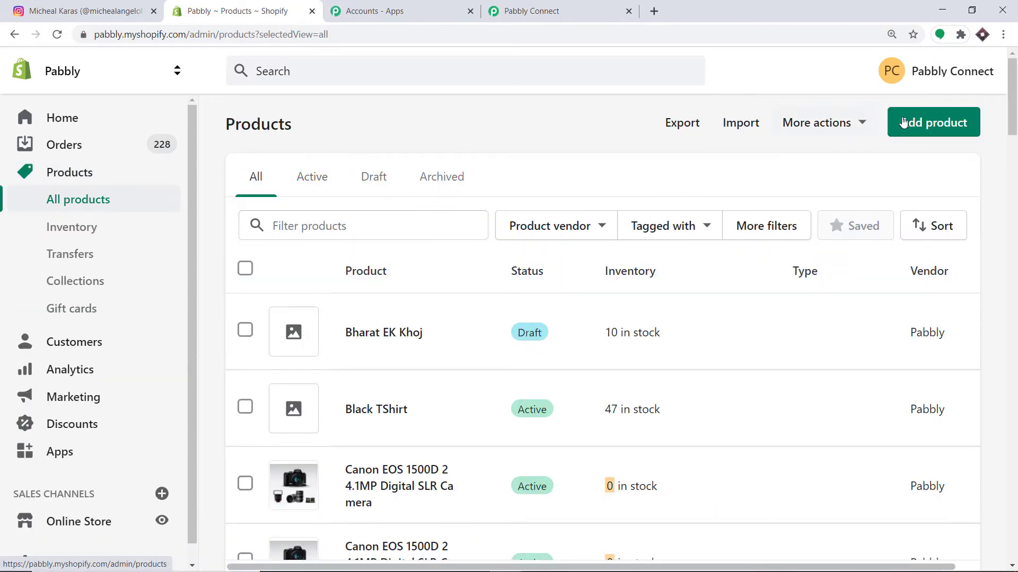
pyautogui.click(943, 126)
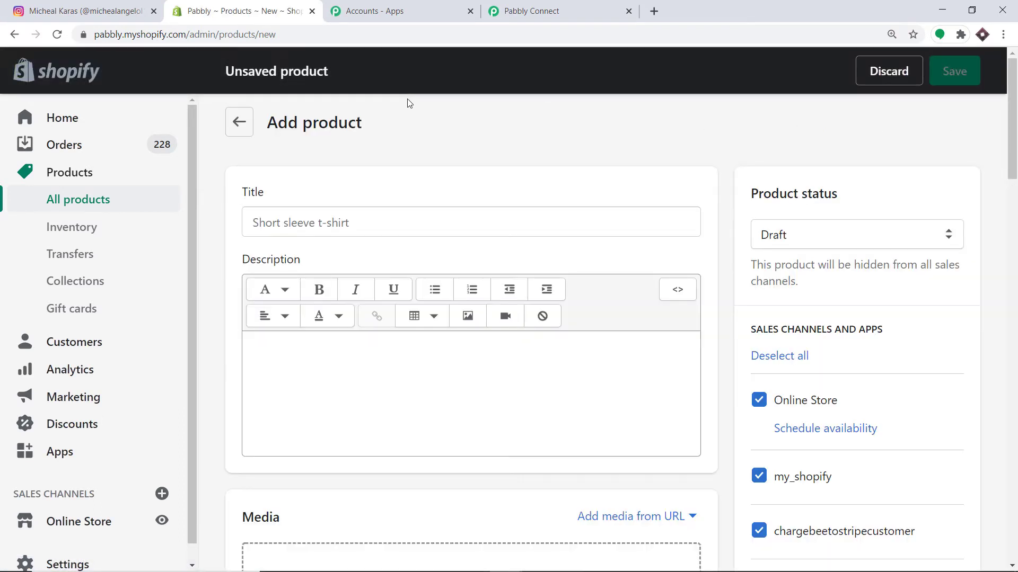
# - Title the product "Iphone" and enter "Medium screen" and "16 GB Ram" as two lines of its description
pyautogui.click(289, 227)
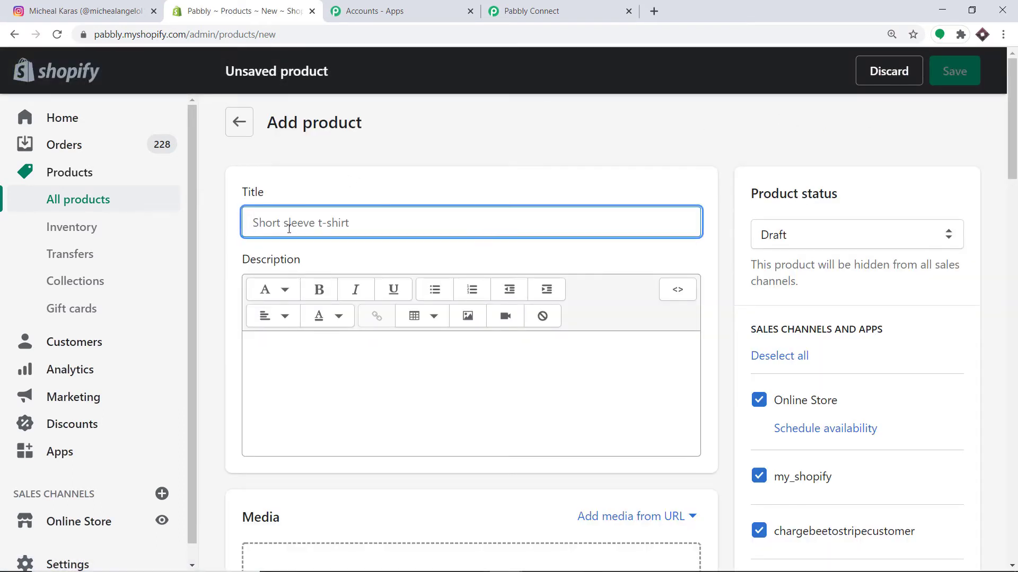
pyautogui.write('Iph')
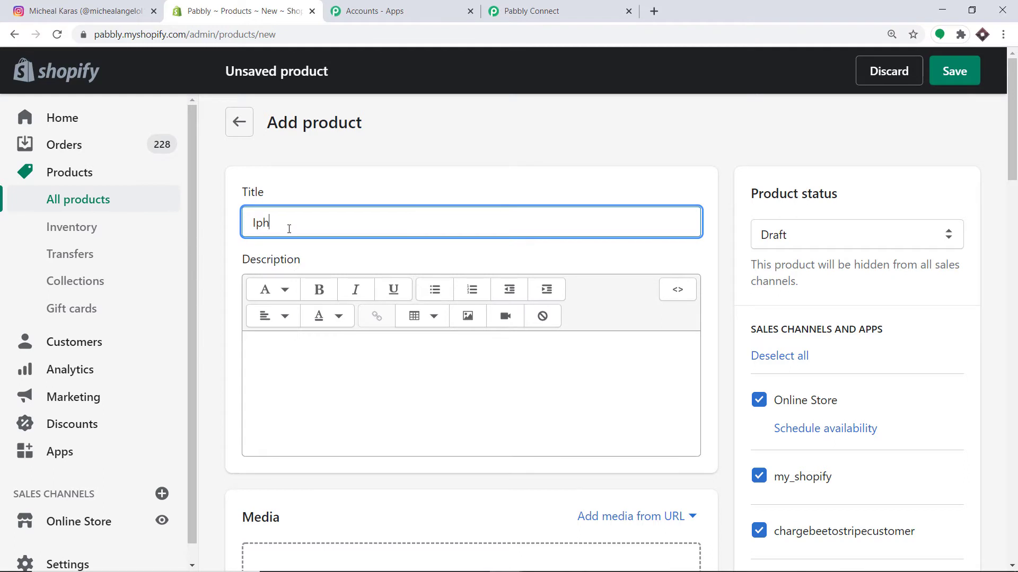
pyautogui.write('one')
pyautogui.scroll(-2, 399, 182)
pyautogui.click(340, 229)
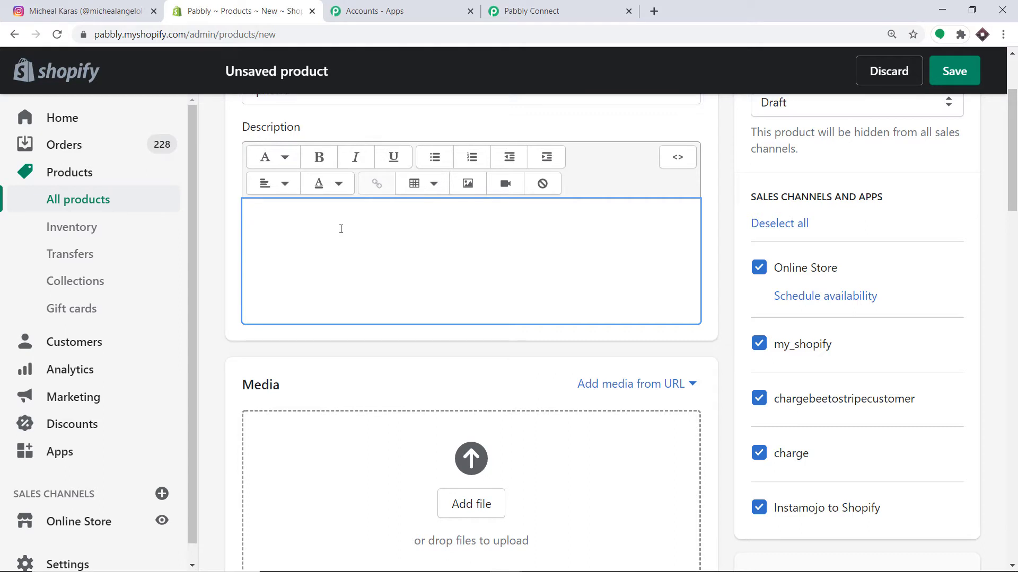
pyautogui.write('Med')
pyautogui.write('am')
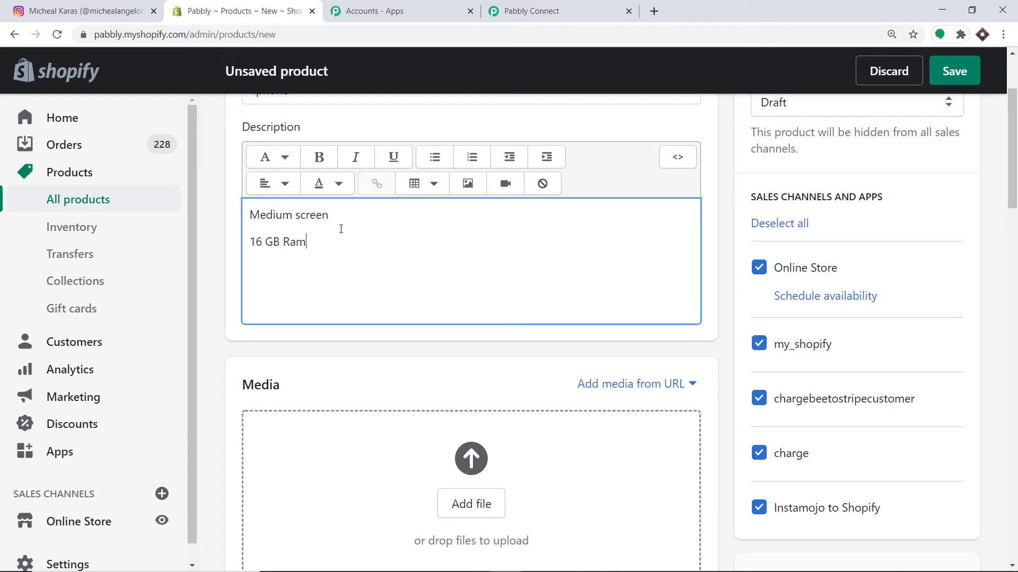
# - Start adding product media from an image URL and paste the link to Pexels photo 788946
pyautogui.scroll(-4, 342, 229)
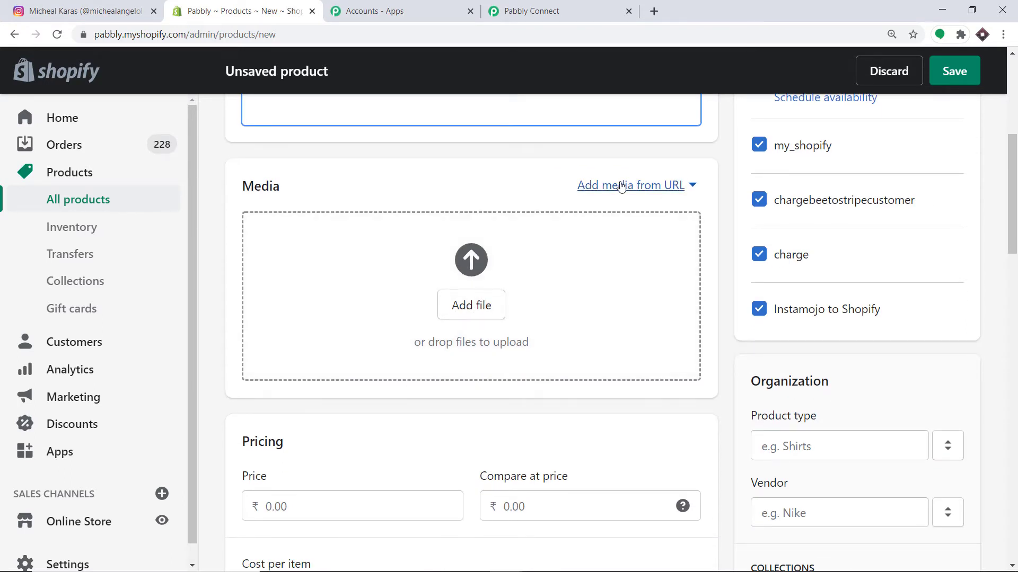
pyautogui.click(619, 191)
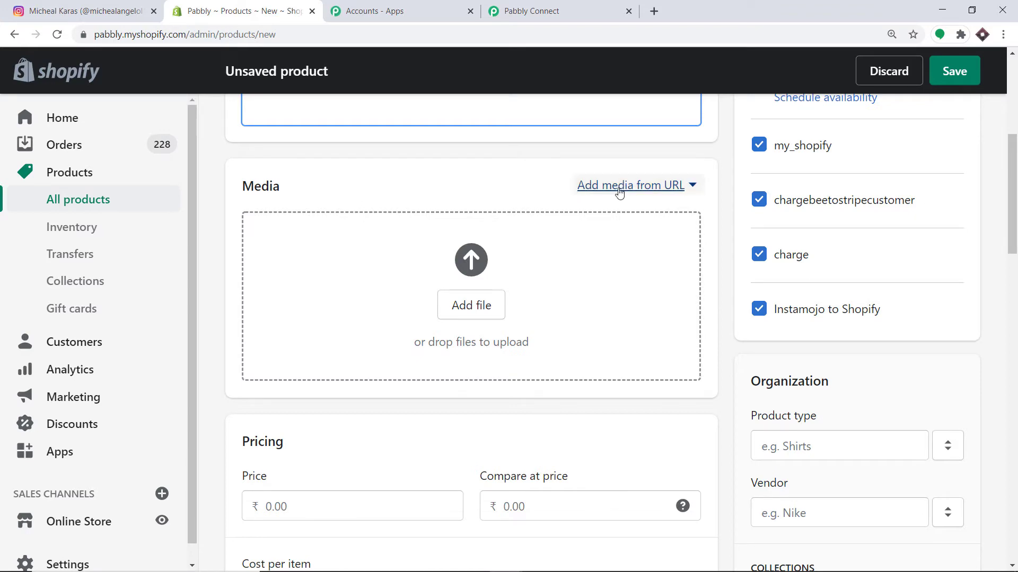
pyautogui.click(614, 229)
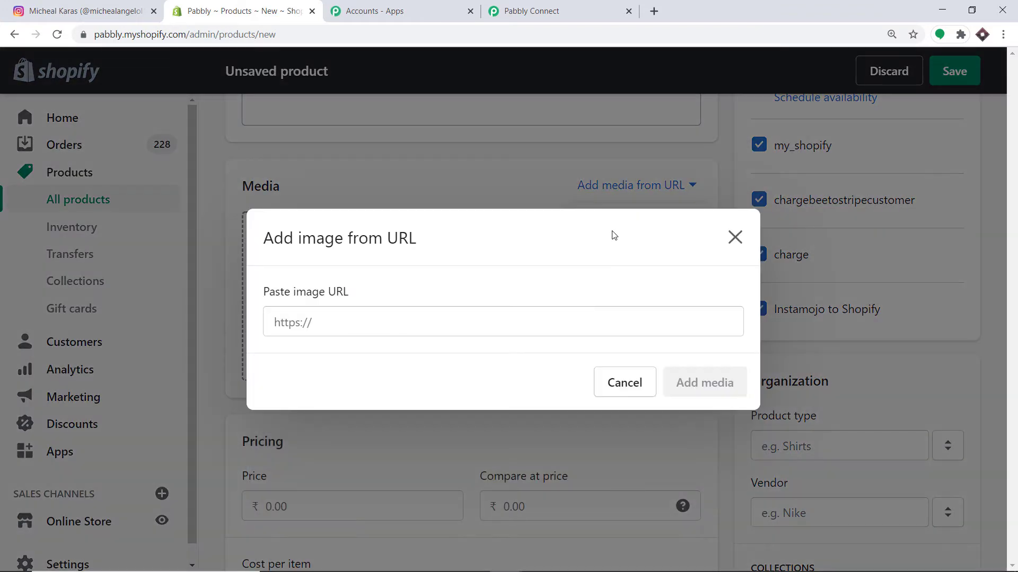
pyautogui.click(277, 324)
pyautogui.hotkey('ctrl', 'v')
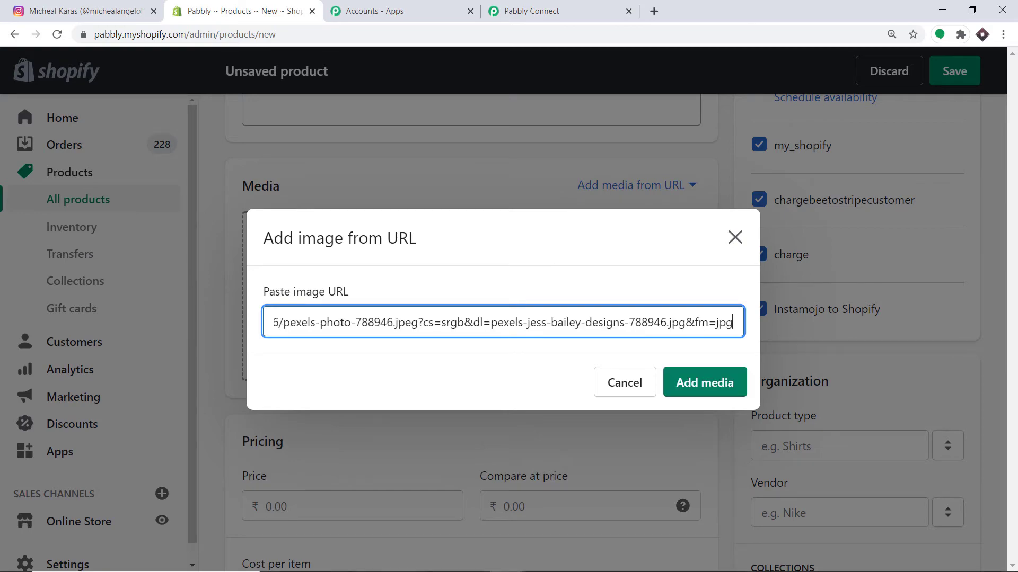
# - Open the Pexels image link in a new browser tab and view the downloaded photo
pyautogui.click(654, 11)
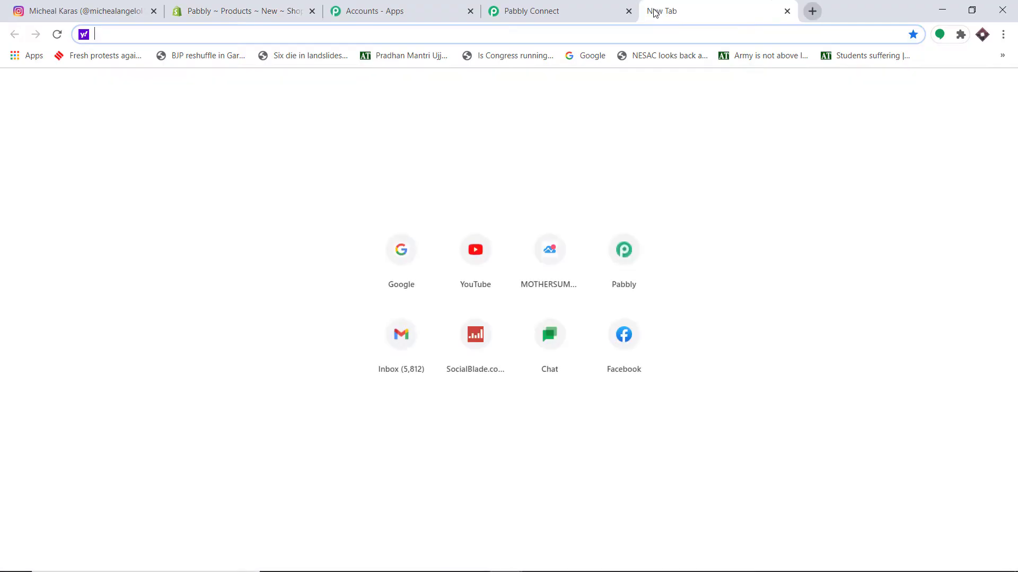
pyautogui.write('https://images.pexels.com/photos/788946/pexels-photo-788946.jpeg?cs=srgb&dl=pexels-jess-bailey-designs-788946.jpg&fm=jpg')
pyautogui.press('Return')
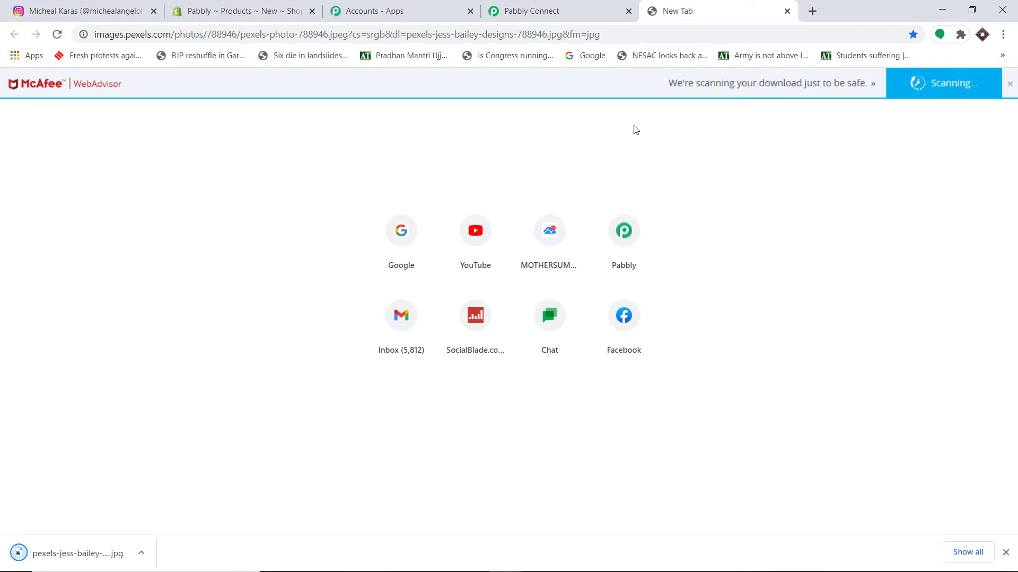
pyautogui.click(1010, 84)
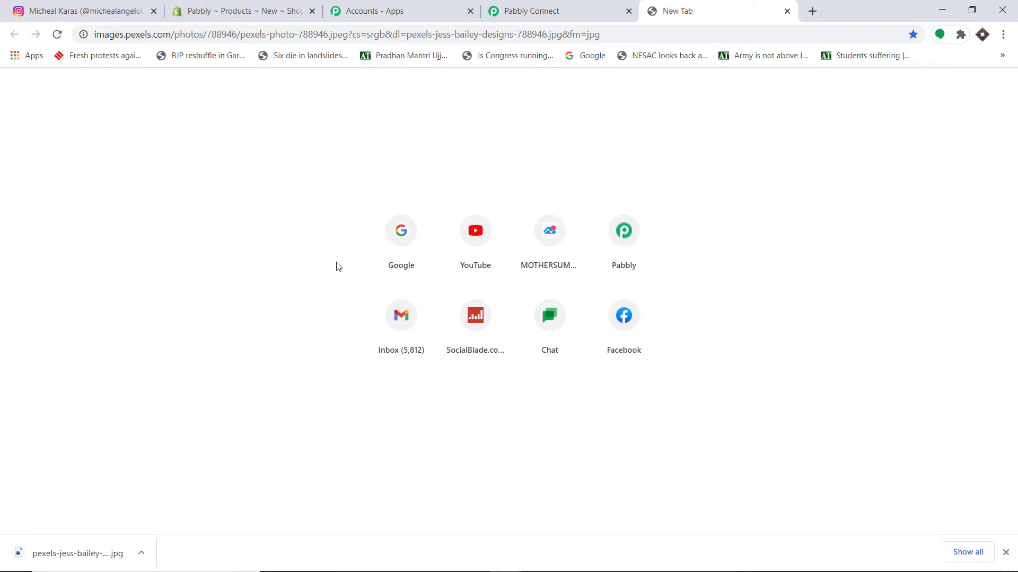
pyautogui.click(80, 552)
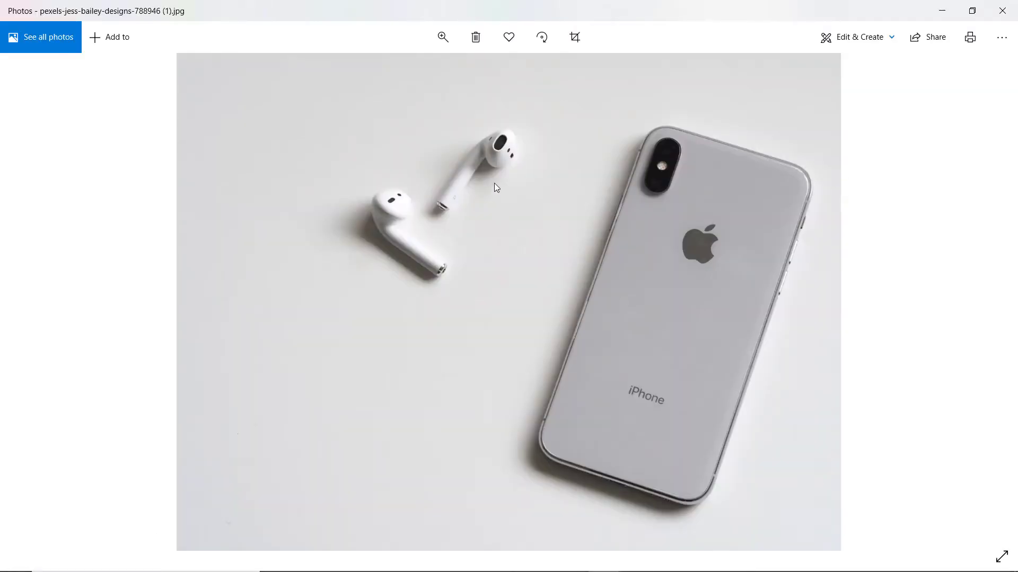
pyautogui.click(948, 6)
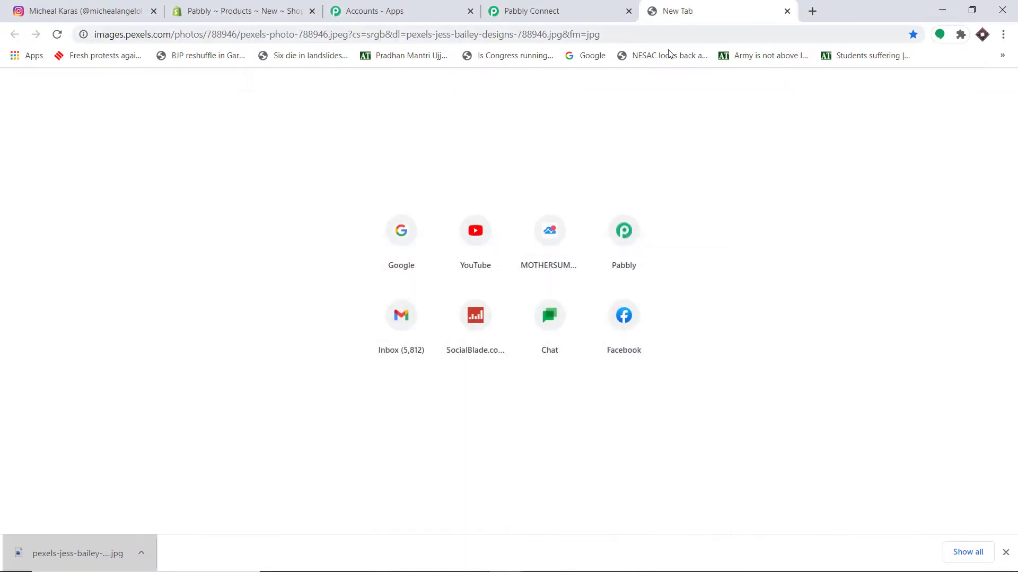
# - Return to the Shopify product and add the image from the pasted URL to its media
pyautogui.click(239, 12)
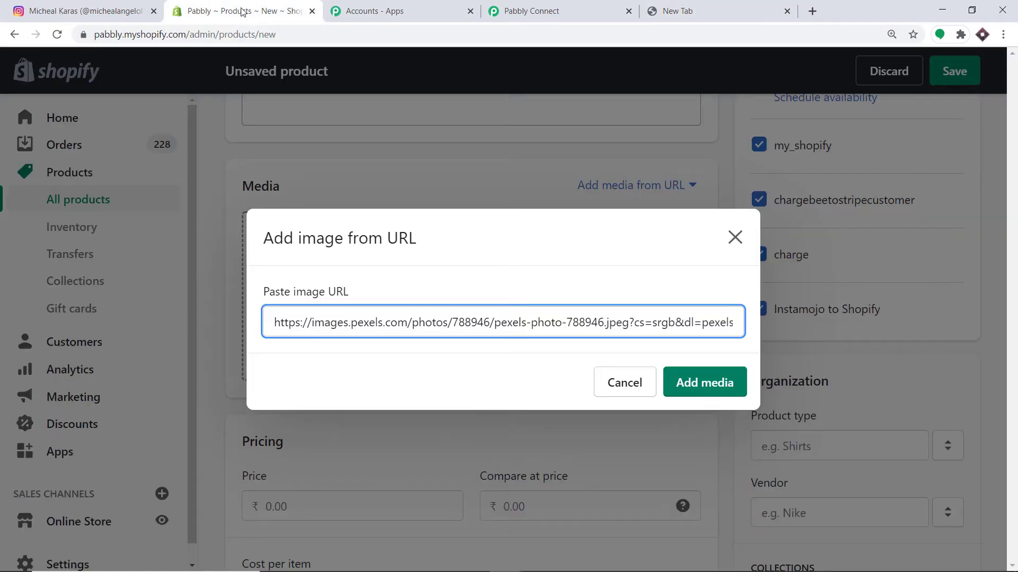
pyautogui.click(717, 381)
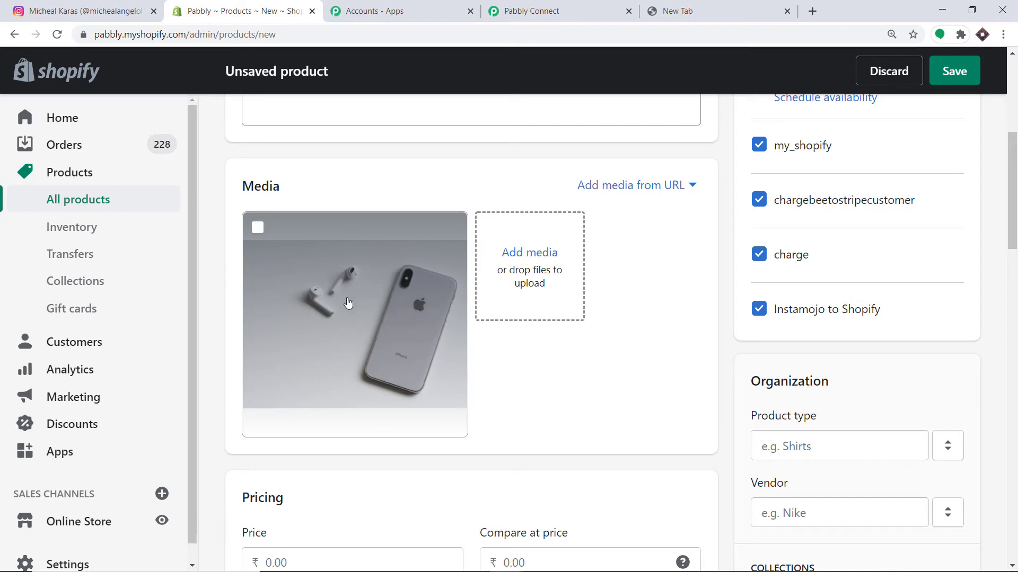
# - Set the product's price to 10000 and its compare-at price to 9000
pyautogui.scroll(-5, 352, 307)
pyautogui.click(295, 291)
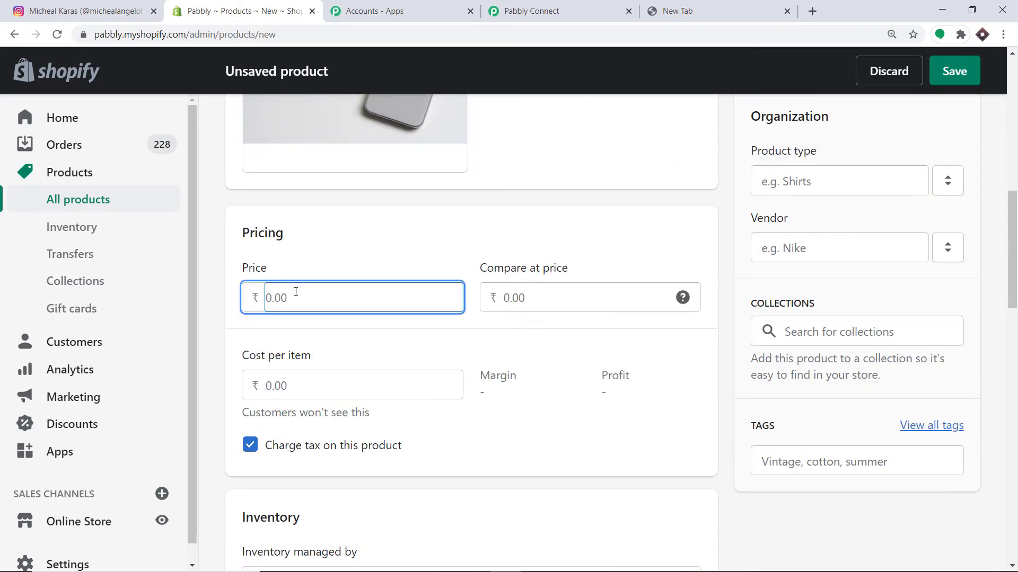
pyautogui.write('10000')
pyautogui.click(525, 298)
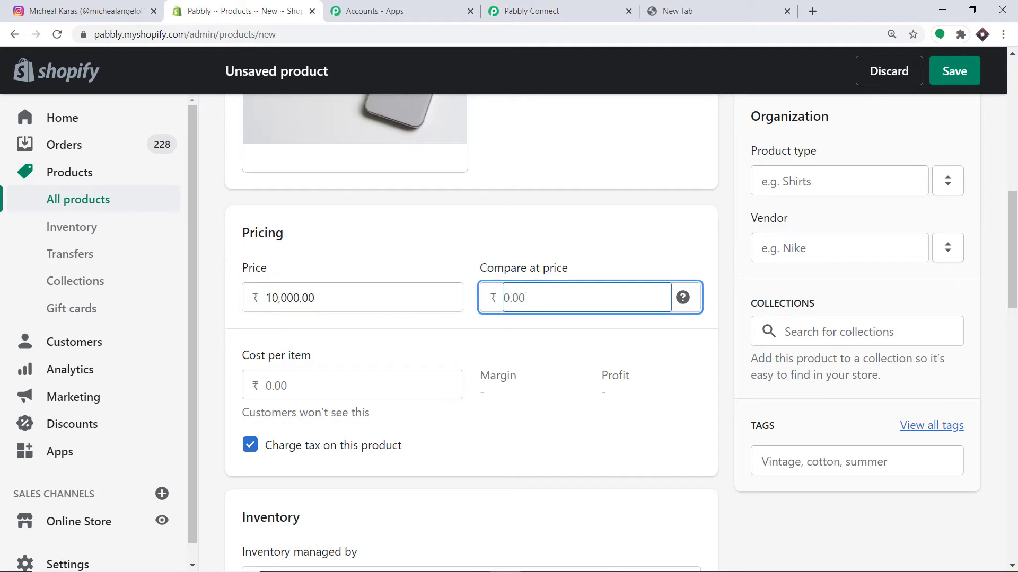
pyautogui.write('9,00')
pyautogui.write('000')
# - Turn off charging tax on the product and tracking its quantity
pyautogui.scroll(-3, 525, 298)
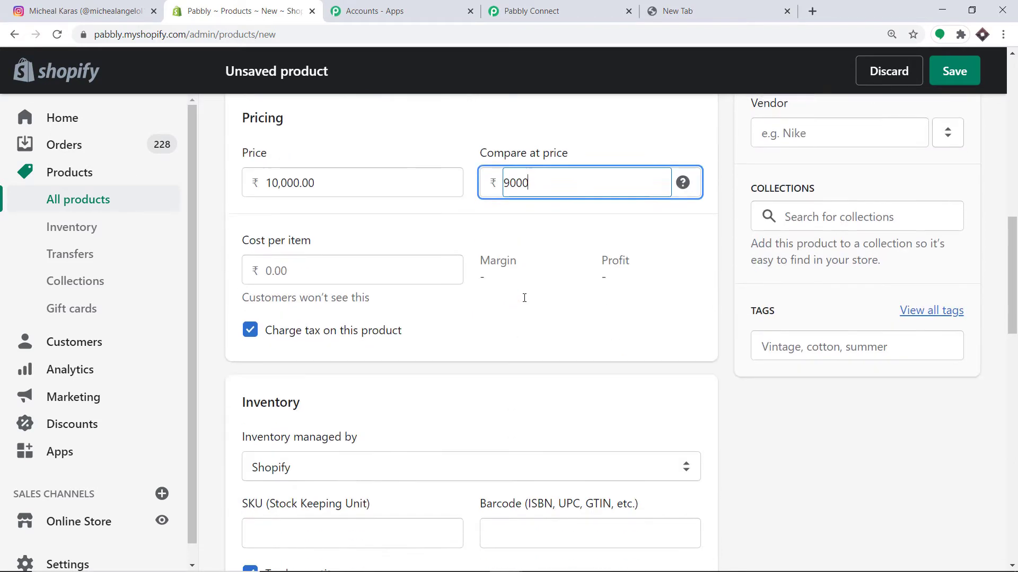
pyautogui.click(249, 313)
pyautogui.scroll(-6, 490, 288)
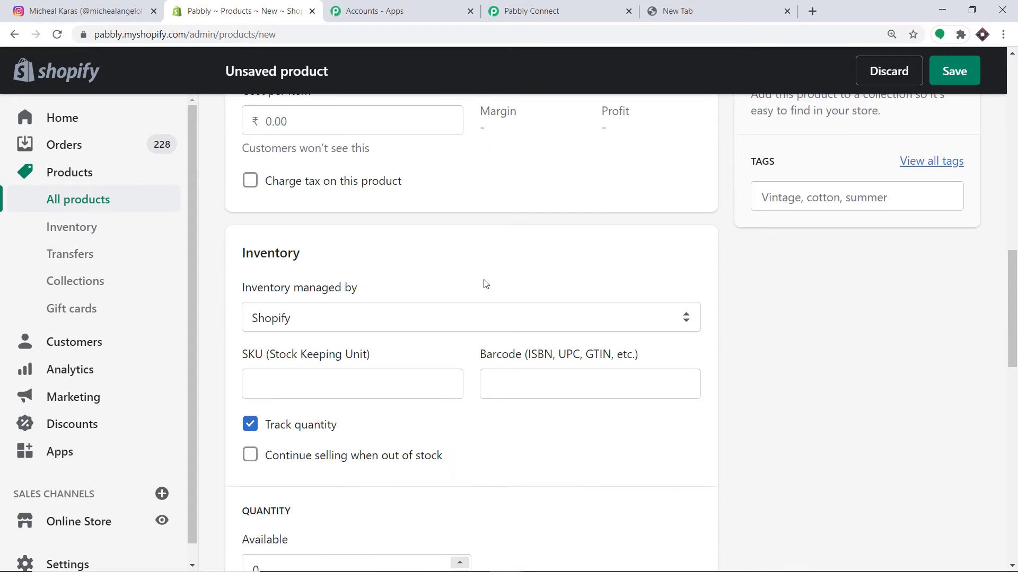
pyautogui.click(251, 226)
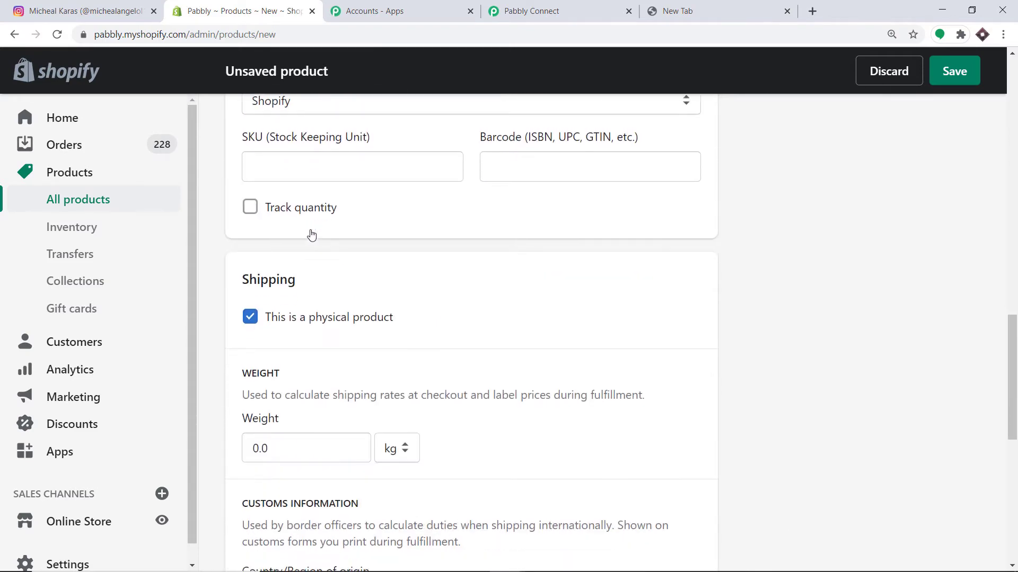
# - Set the product status to Active and save the product
pyautogui.scroll(-4, 316, 237)
pyautogui.scroll(15, 579, 241)
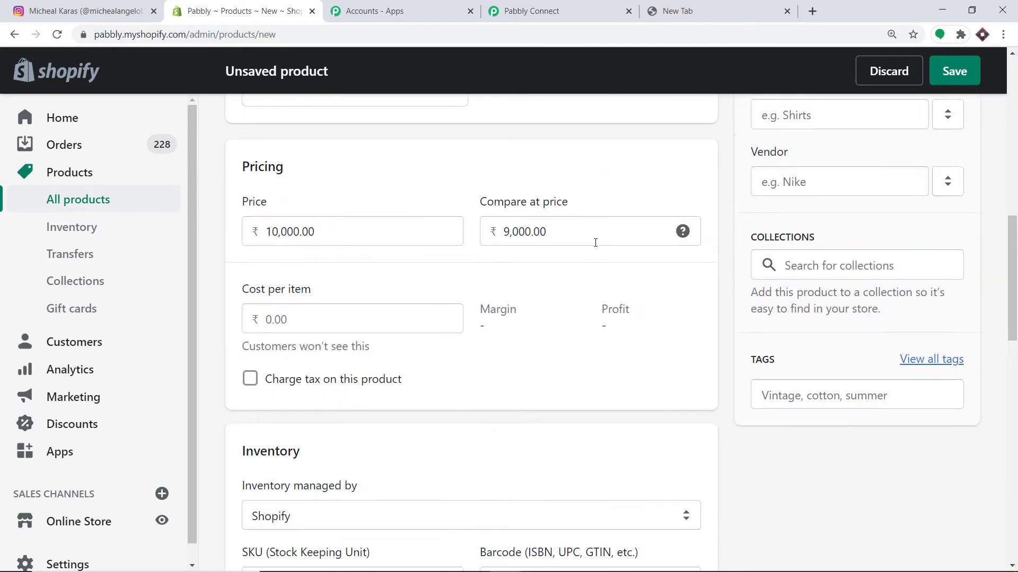
pyautogui.click(784, 240)
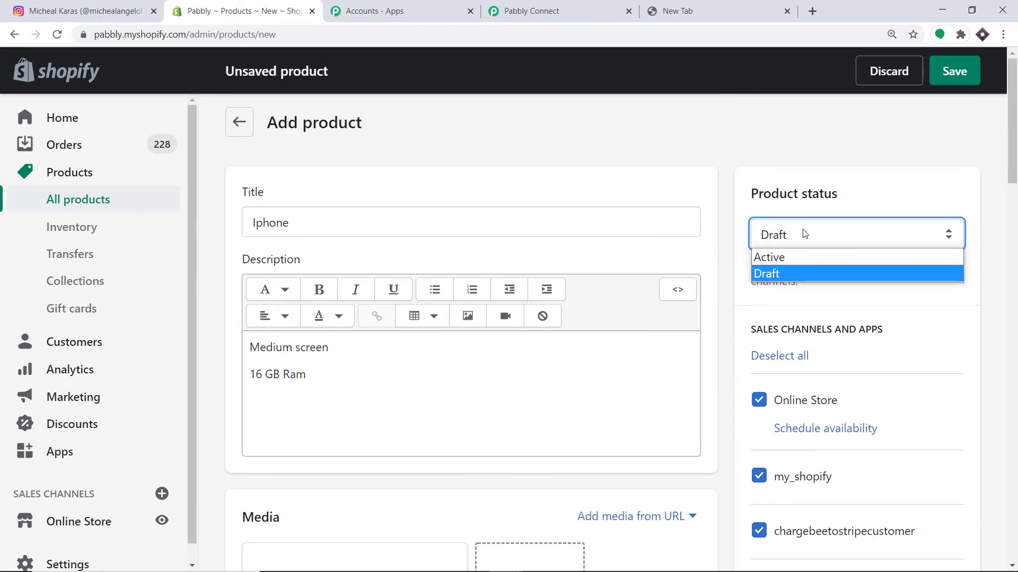
pyautogui.click(803, 257)
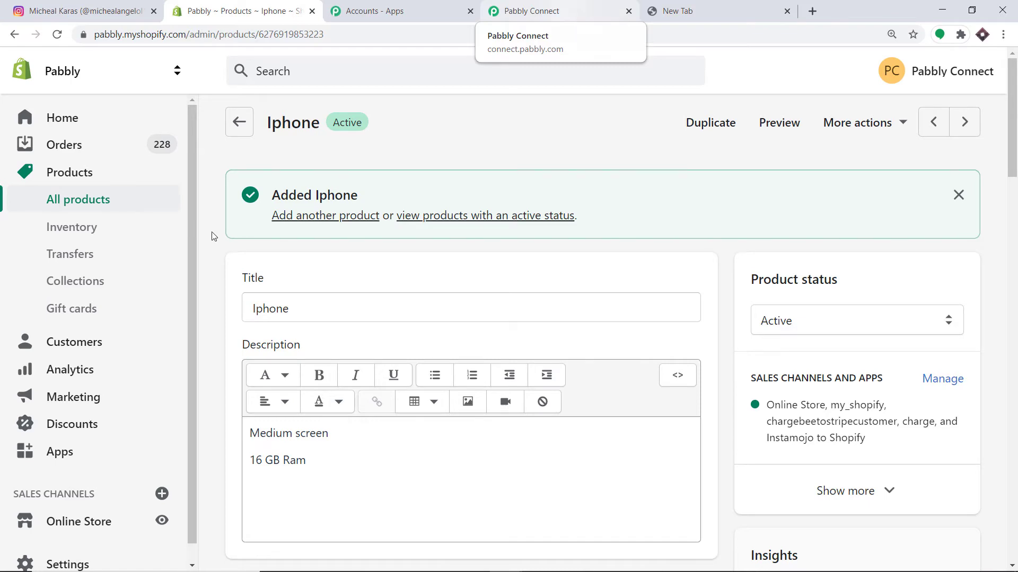
# - Switch to Pabbly Connect and examine the captured webhook response for the new product's title, description, prices and image fields
pyautogui.click(548, 10)
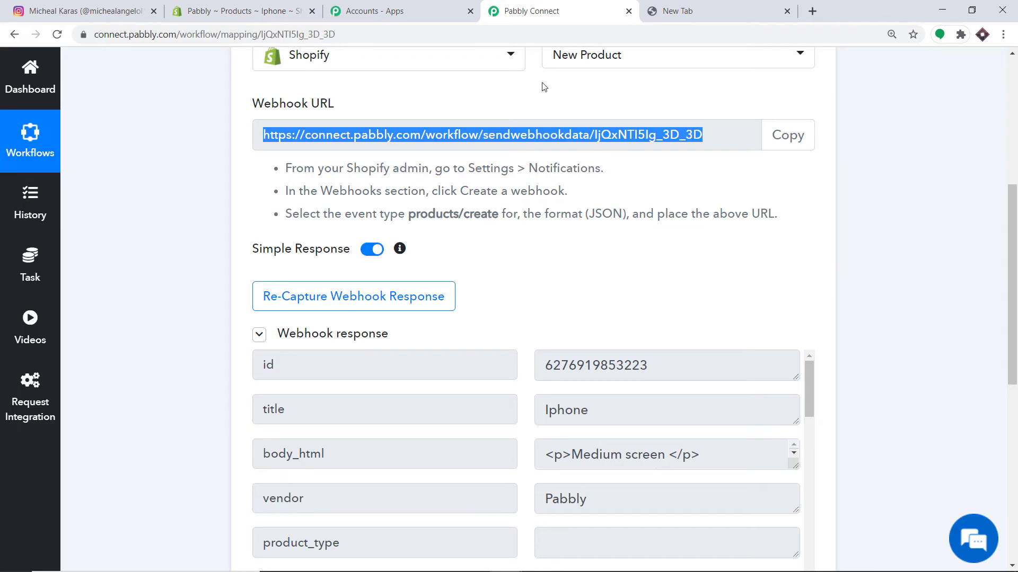
pyautogui.scroll(-3, 515, 248)
pyautogui.scroll(-3, 580, 234)
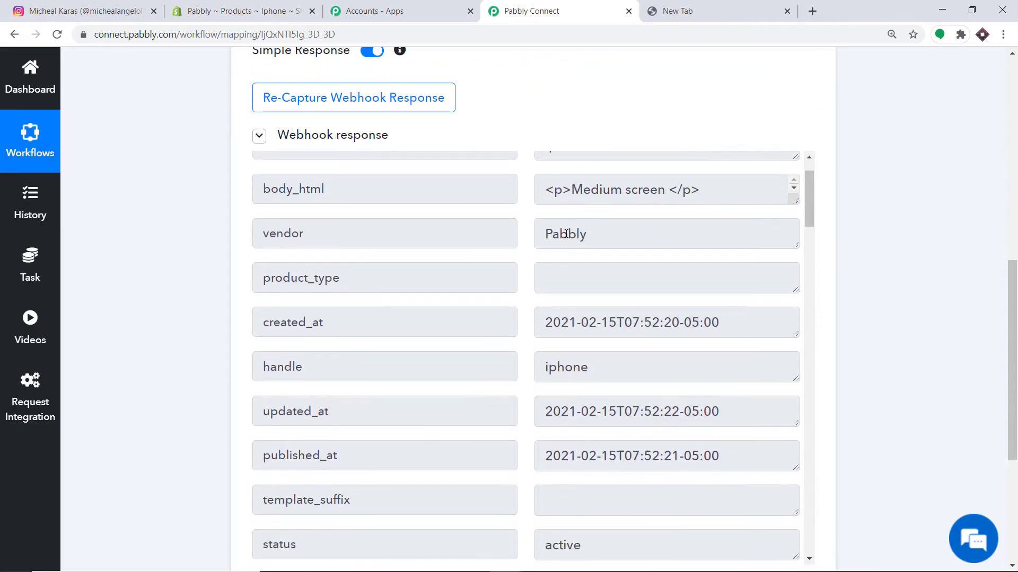
pyautogui.moveTo(1016, 333); pyautogui.dragTo(1016, 383)
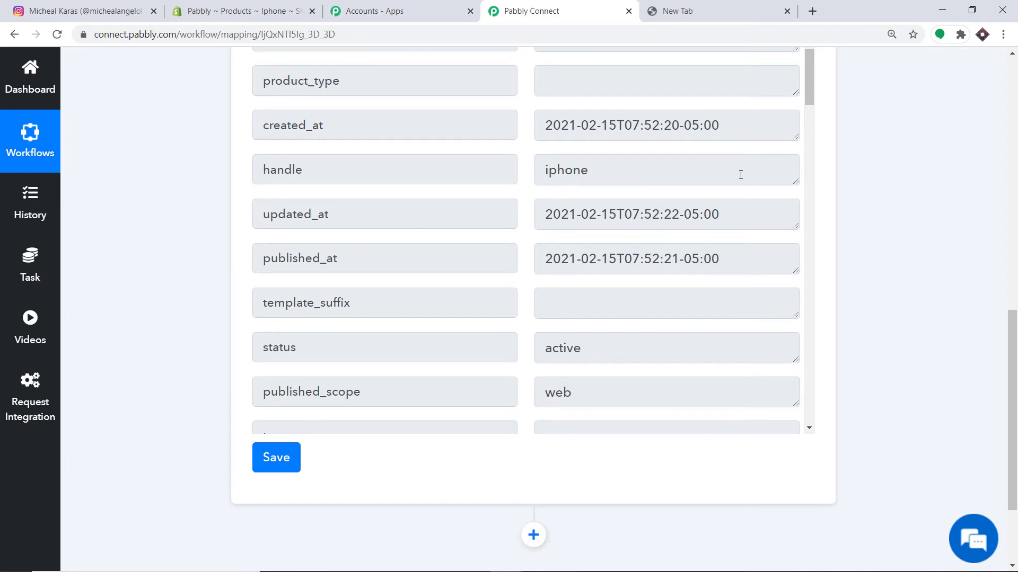
pyautogui.scroll(-6, 441, 264)
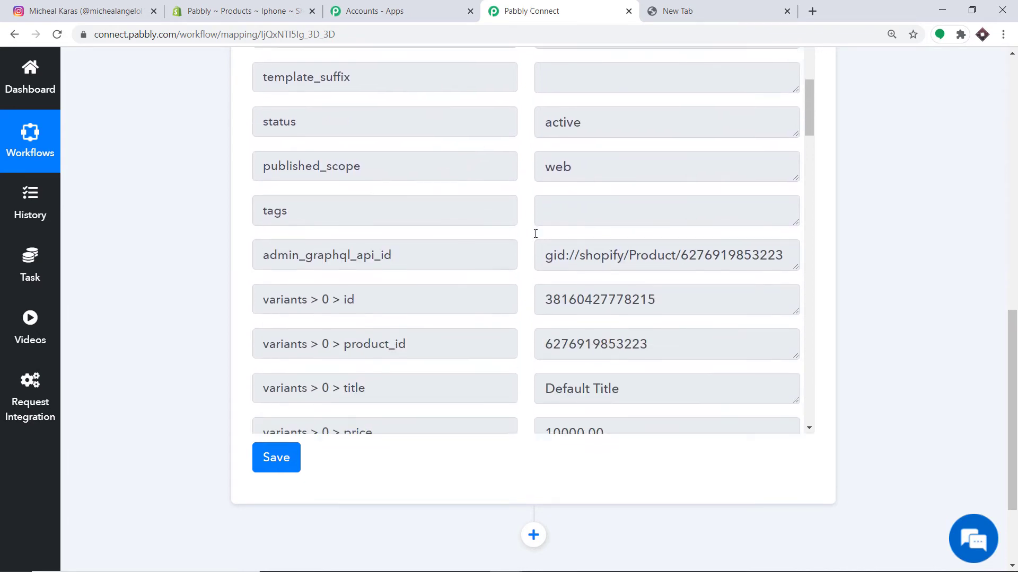
pyautogui.scroll(-5, 537, 229)
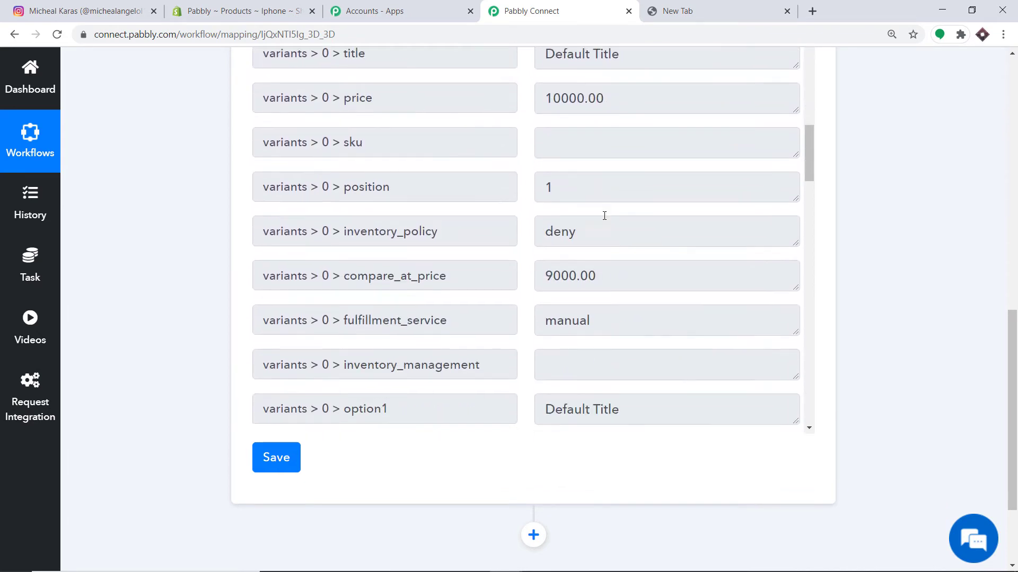
pyautogui.scroll(-3, 348, 242)
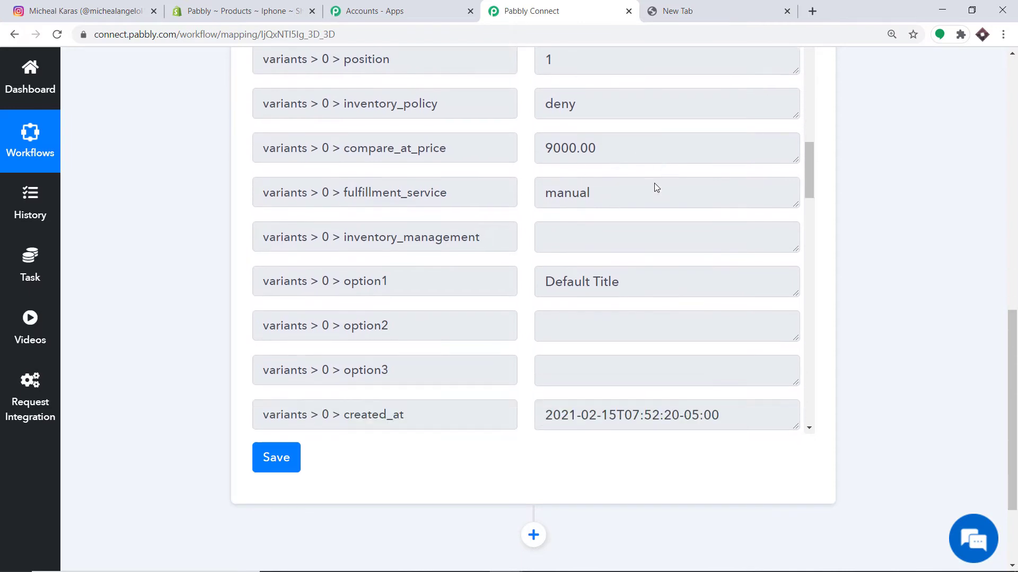
pyautogui.scroll(-6, 559, 202)
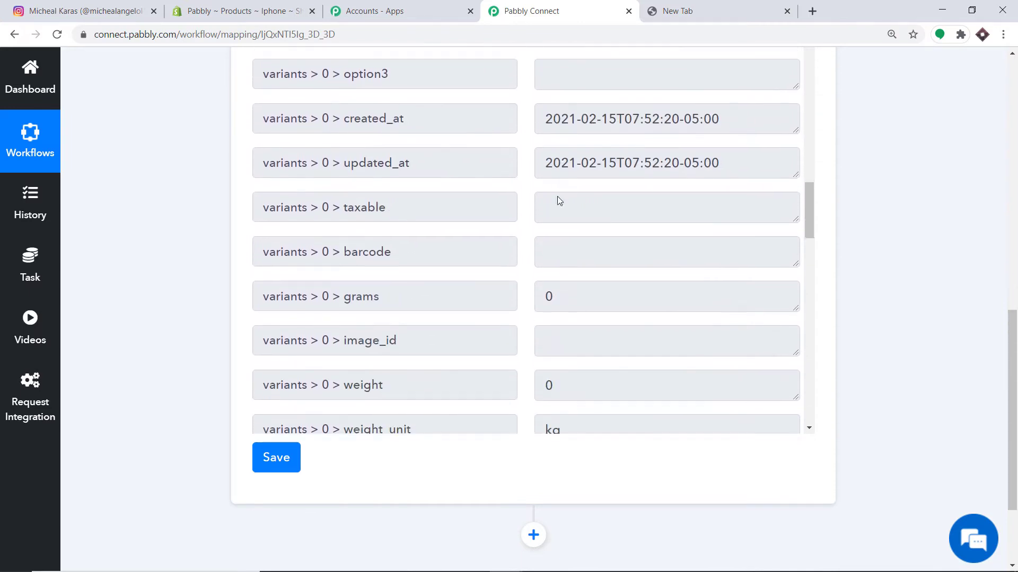
pyautogui.scroll(-11, 635, 117)
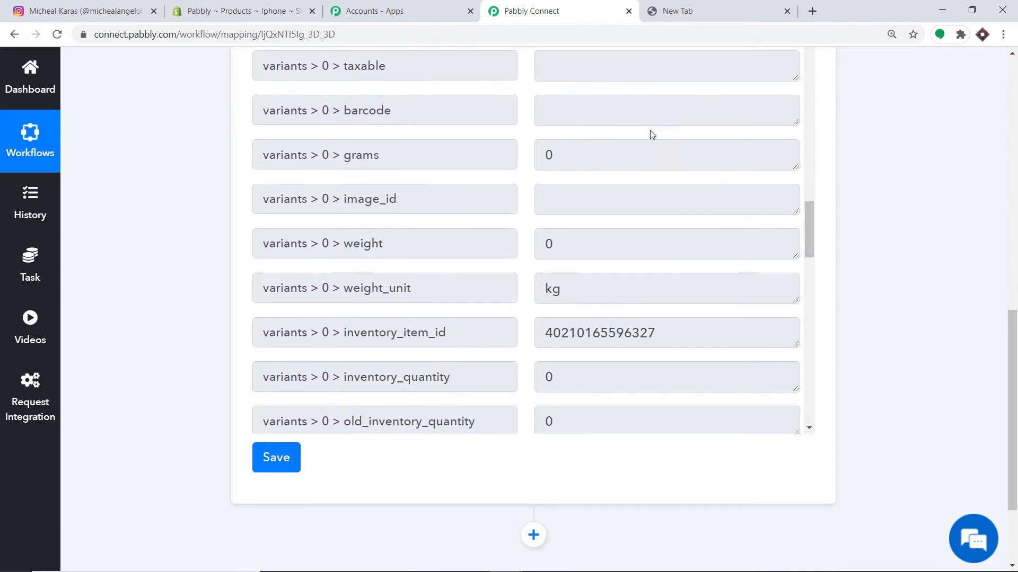
pyautogui.scroll(-19, 752, 159)
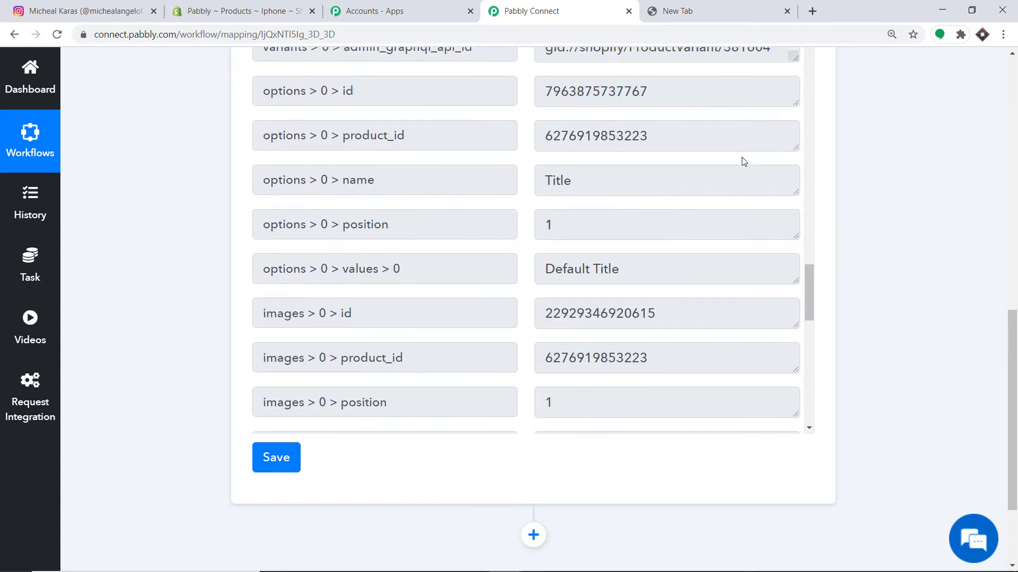
# - Copy the image > src URL from the webhook response and open it in a new browser tab to view the product photo
pyautogui.scroll(-1, 732, 172)
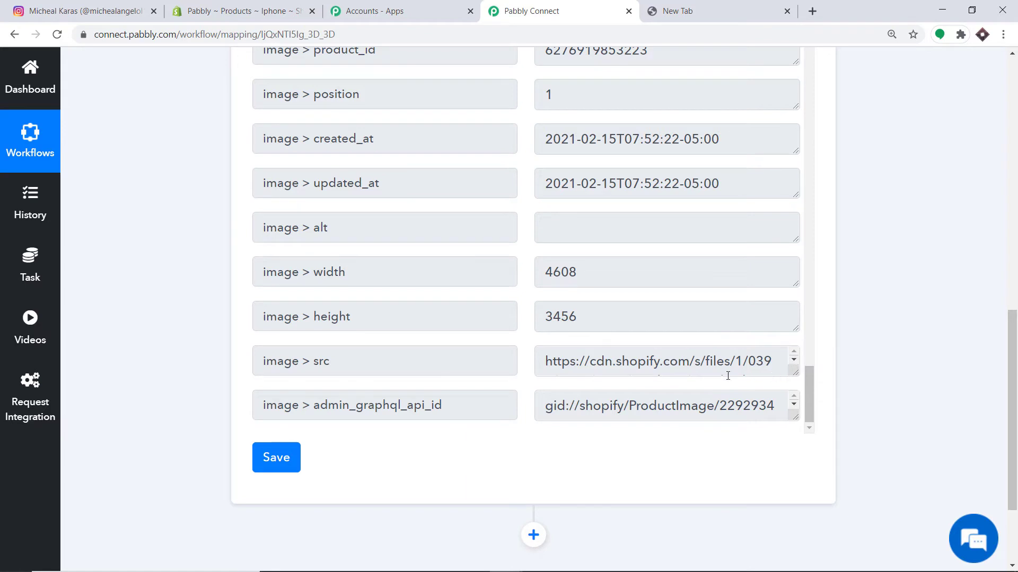
pyautogui.moveTo(795, 374); pyautogui.dragTo(795, 432)
pyautogui.moveTo(721, 401); pyautogui.dragTo(543, 361)
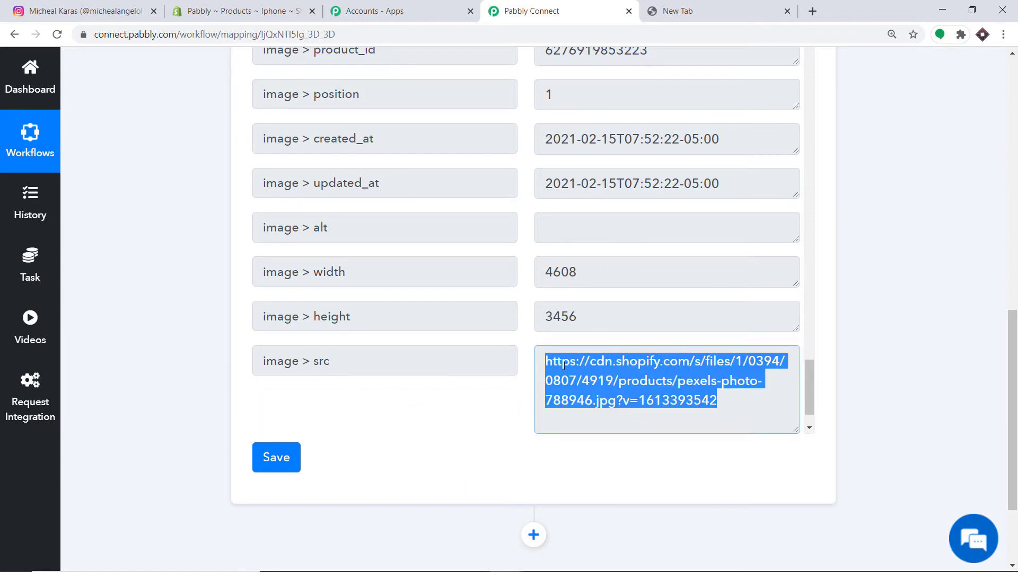
pyautogui.rightClick(564, 366)
pyautogui.click(578, 377)
pyautogui.click(816, 9)
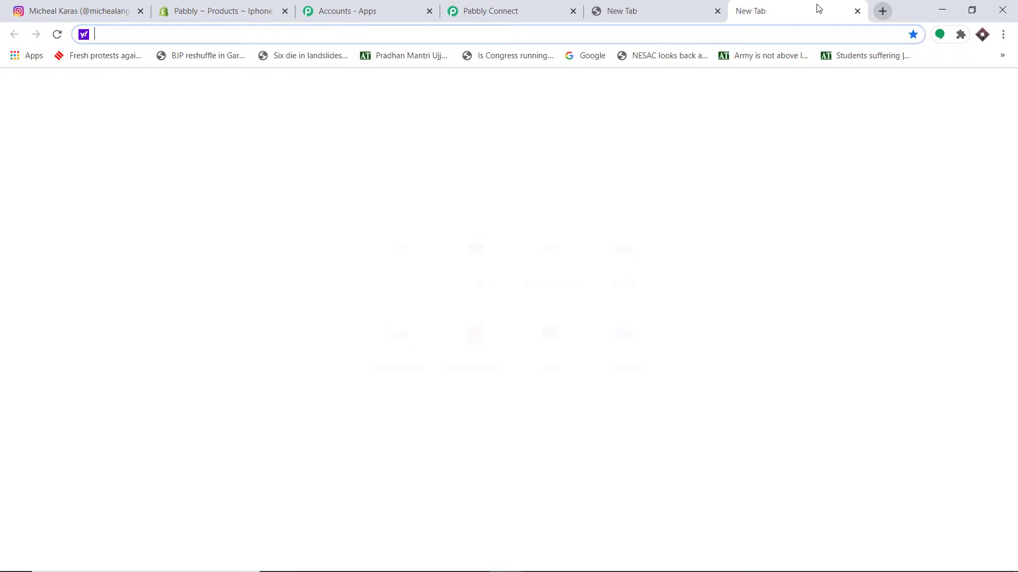
pyautogui.hotkey('ctrl', 'v')
pyautogui.press('Return')
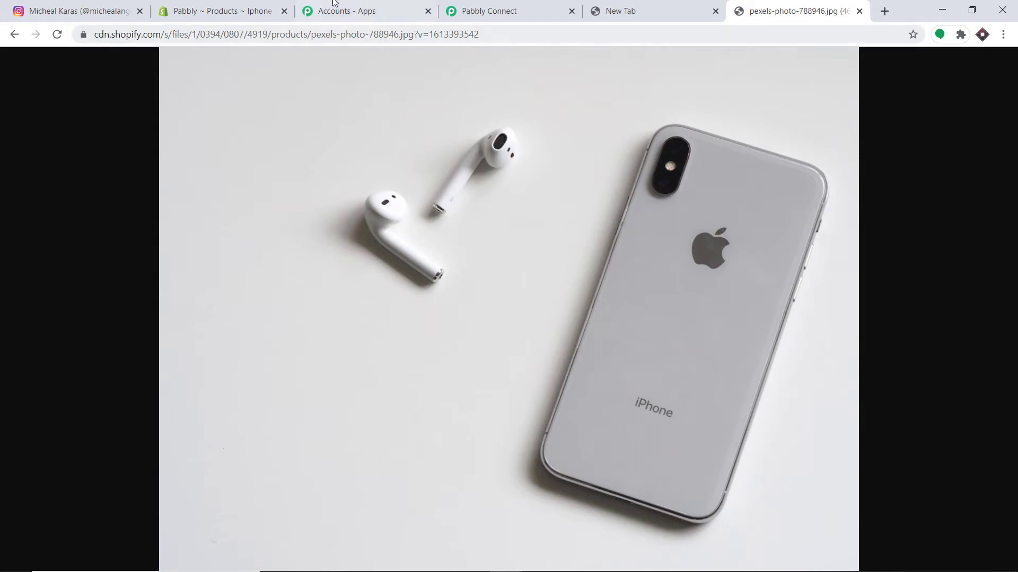
# - Return to the Pabbly Connect workflow and add an Instagram for Business action with the Publish Photo/Video (Legacy) event
pyautogui.click(493, 7)
pyautogui.scroll(-2, 1013, 410)
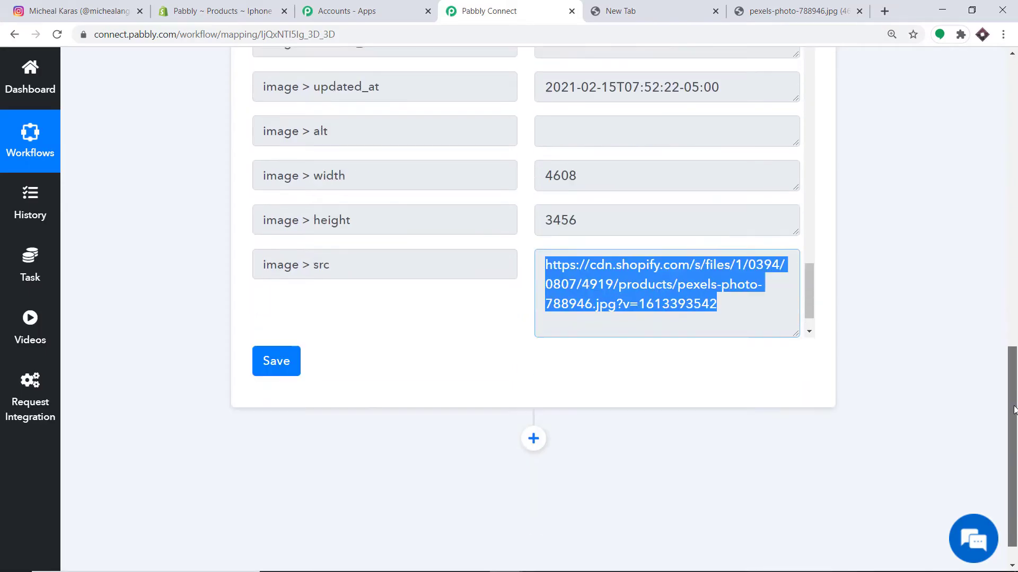
pyautogui.scroll(-1, 1014, 410)
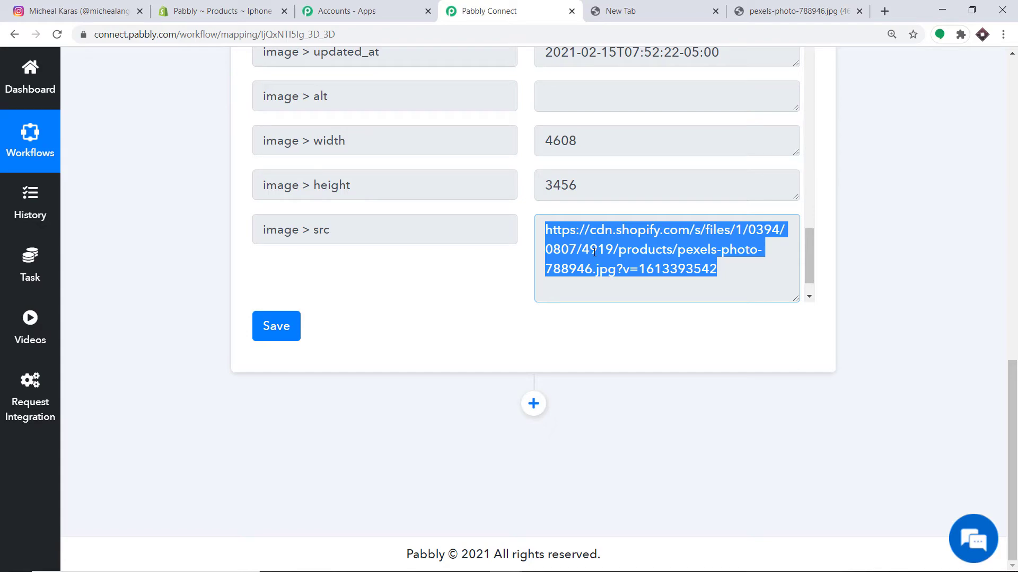
pyautogui.click(534, 404)
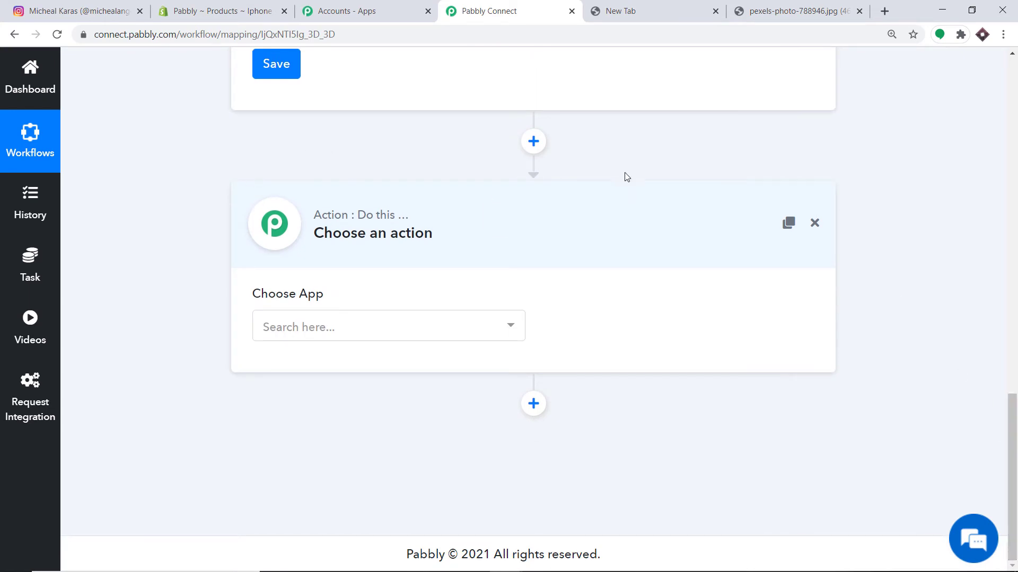
pyautogui.click(385, 335)
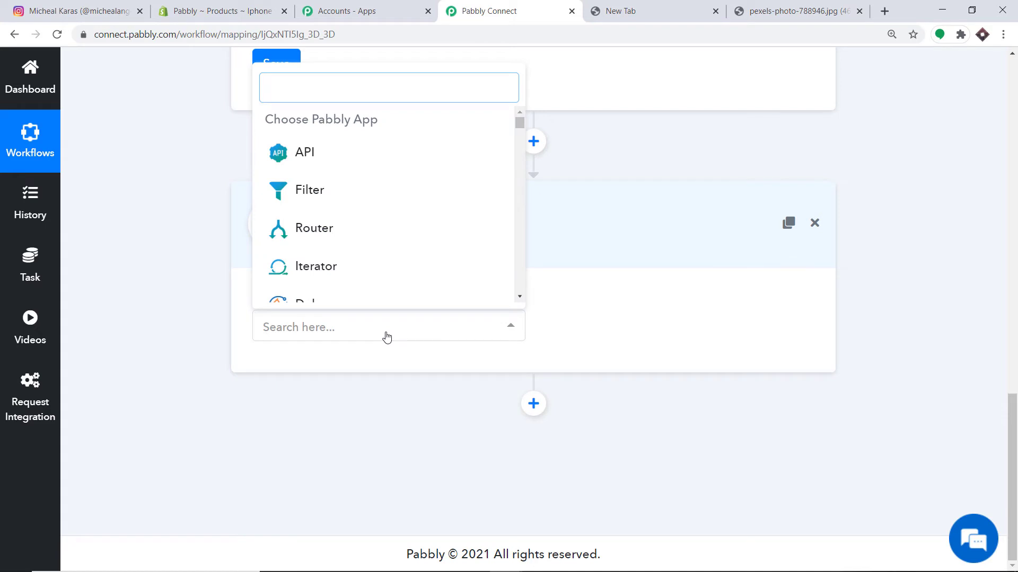
pyautogui.write('inst')
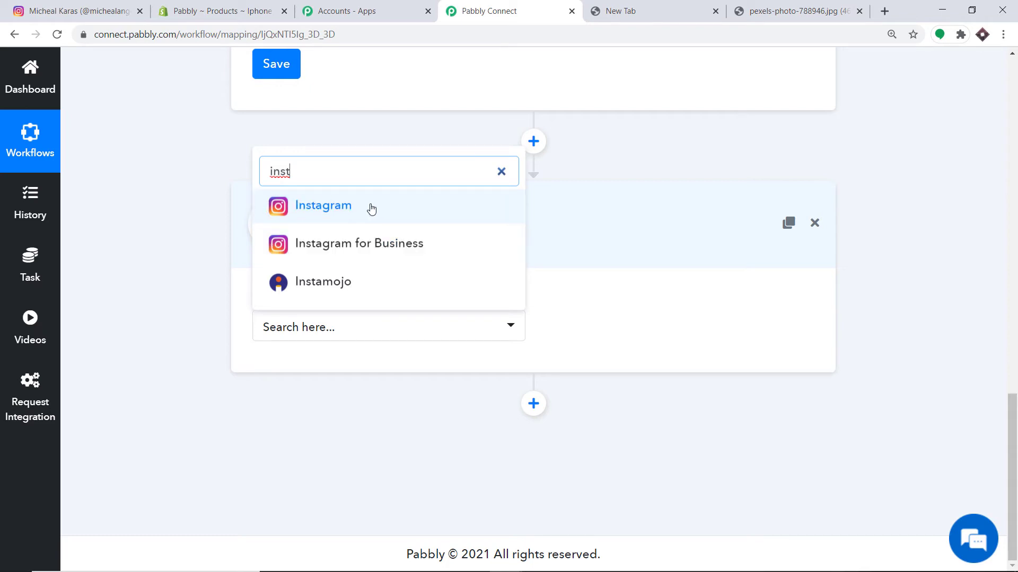
pyautogui.click(318, 248)
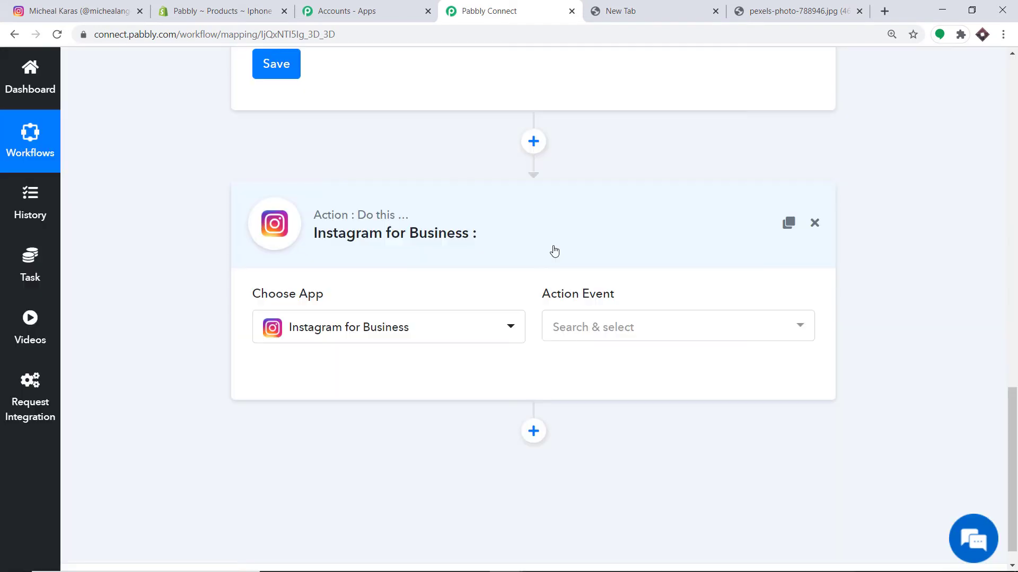
pyautogui.click(611, 326)
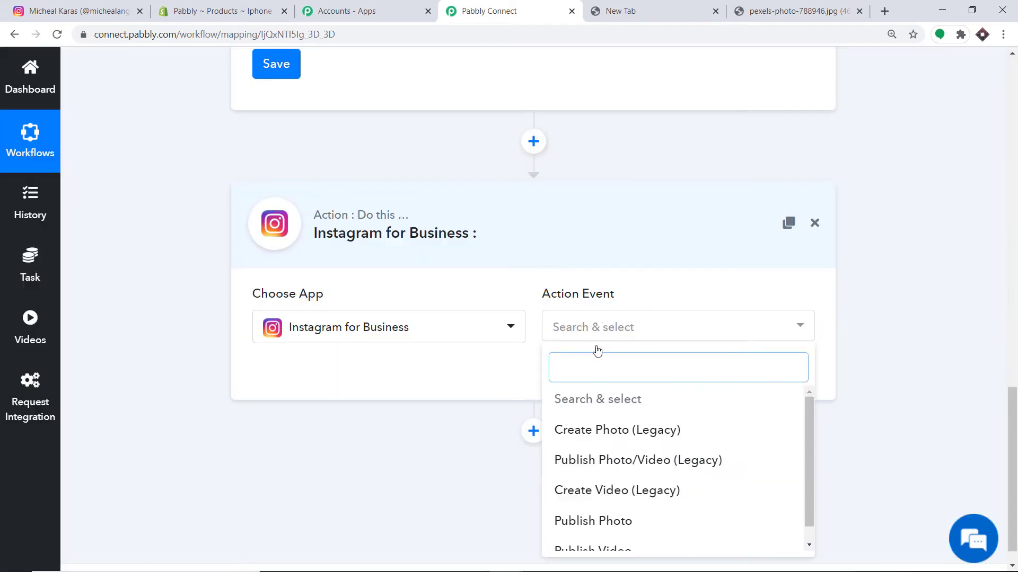
pyautogui.scroll(-1, 599, 371)
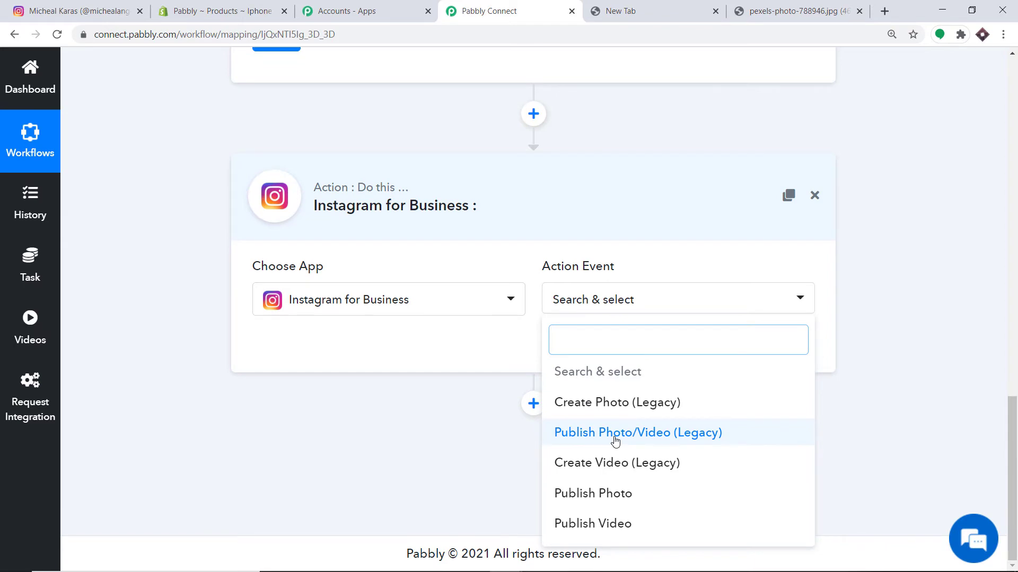
pyautogui.click(615, 441)
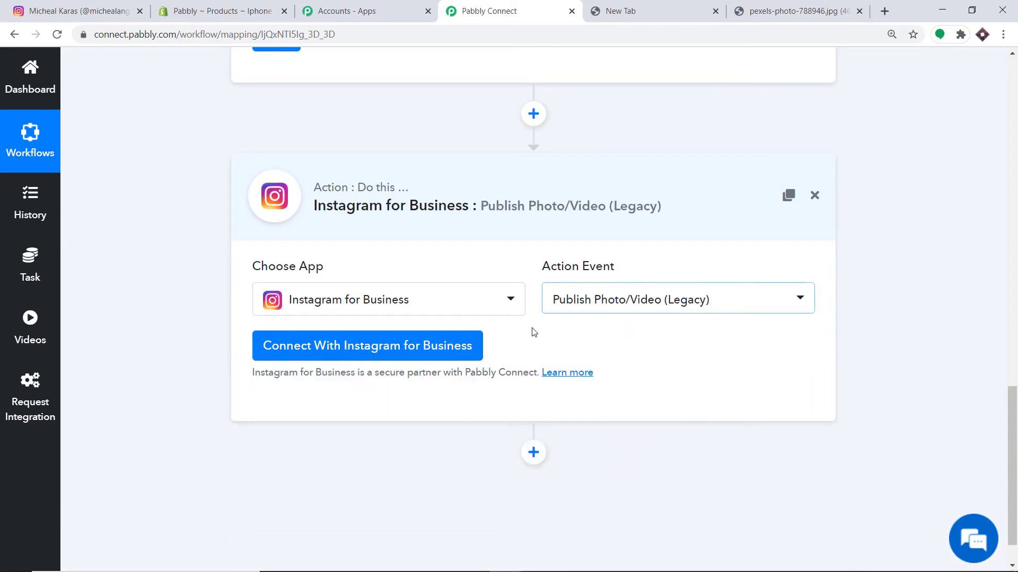
# - Connect the Publish Photo/Video (Legacy) action to Instagram for Business with new credentials and acknowledge the authorization
pyautogui.click(295, 359)
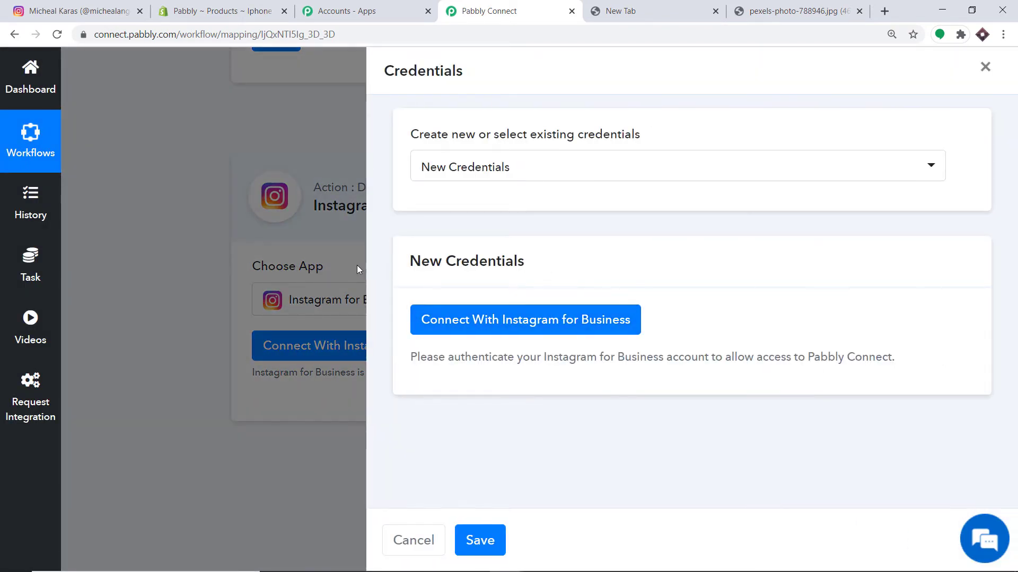
pyautogui.click(509, 325)
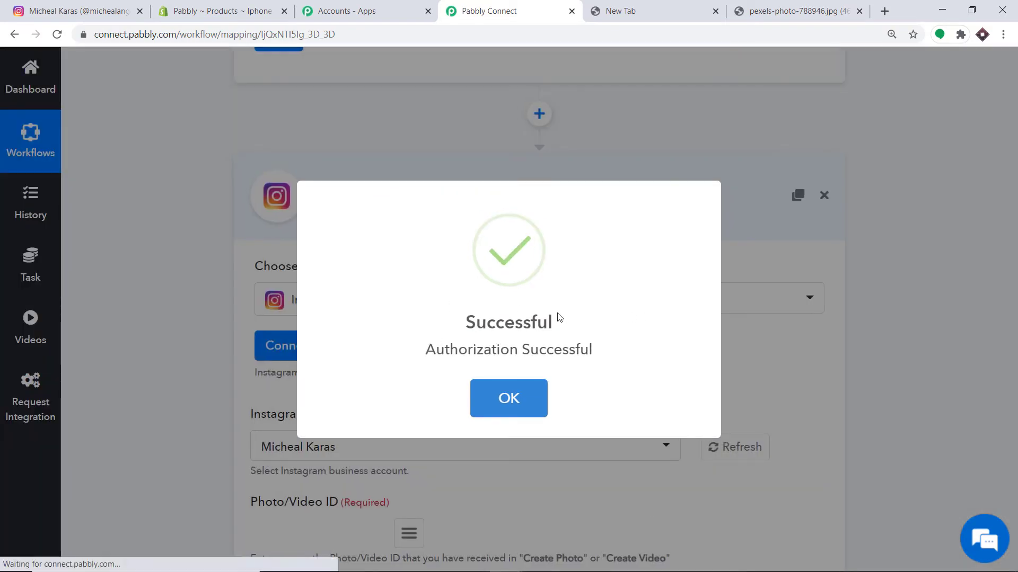
pyautogui.click(529, 408)
pyautogui.scroll(-4, 555, 249)
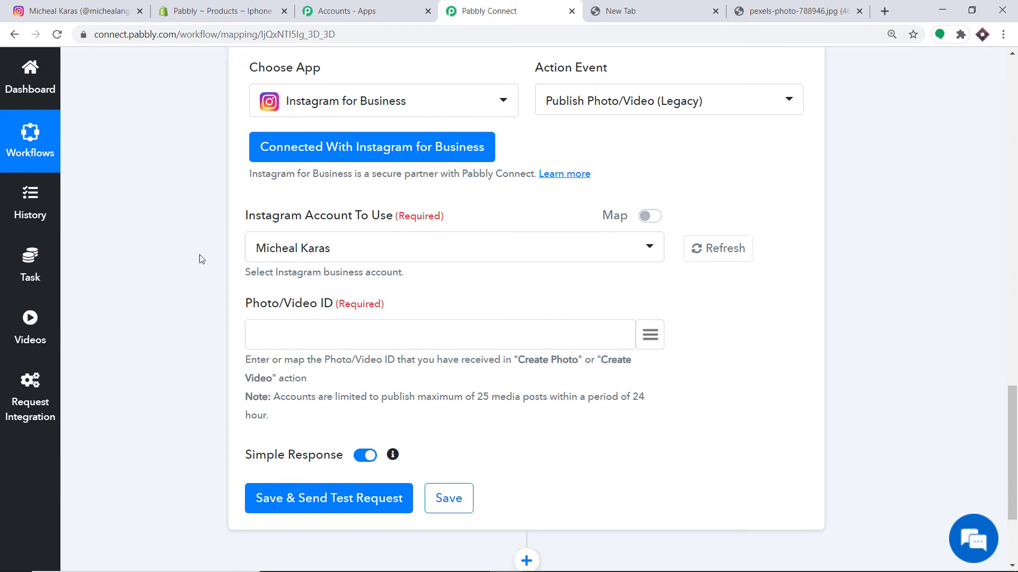
# - Check the connected account's Instagram profile and examine the publish action's required Photo/Video ID field in Pabbly Connect
pyautogui.click(101, 7)
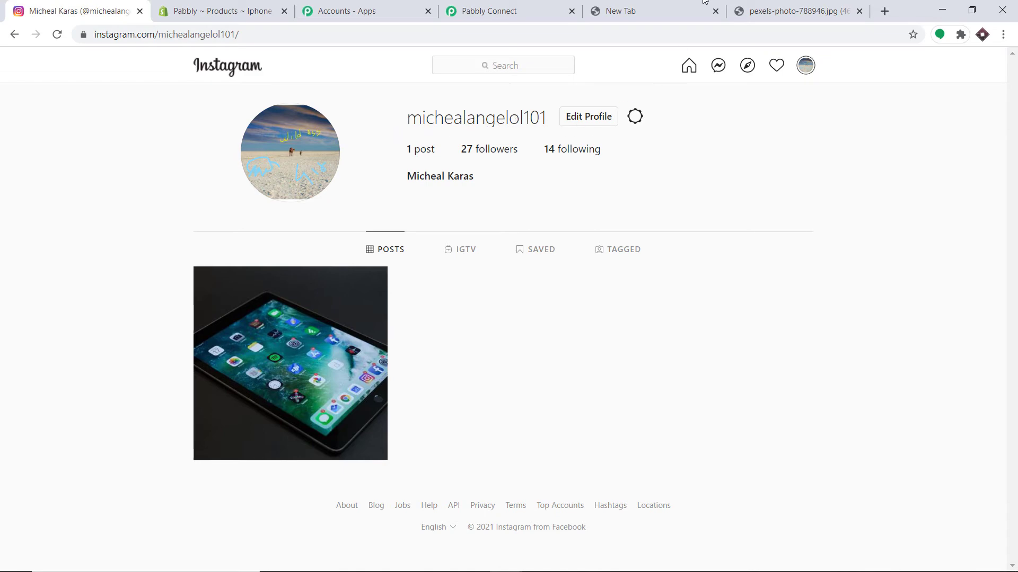
pyautogui.click(483, 10)
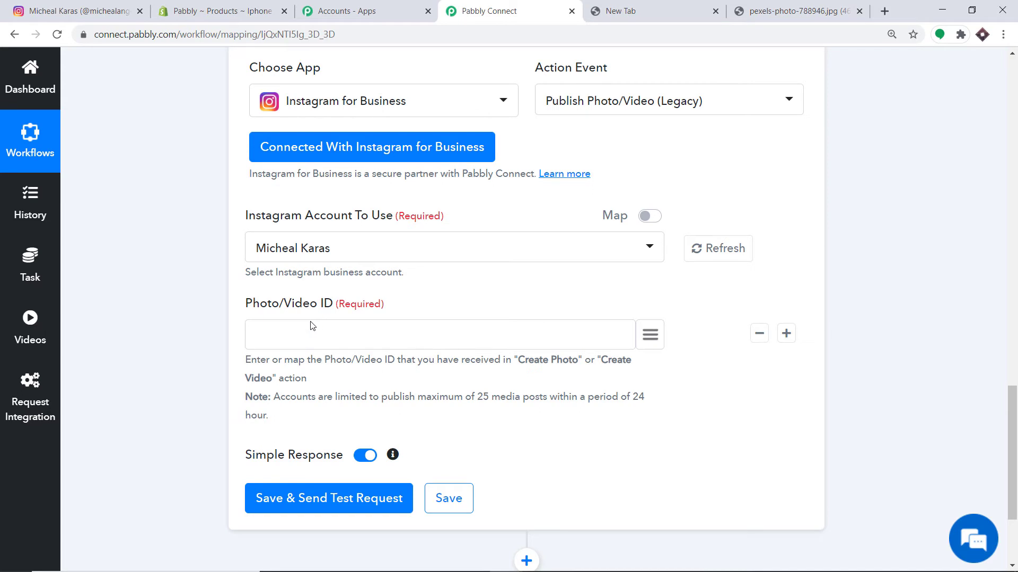
pyautogui.scroll(-1, 290, 269)
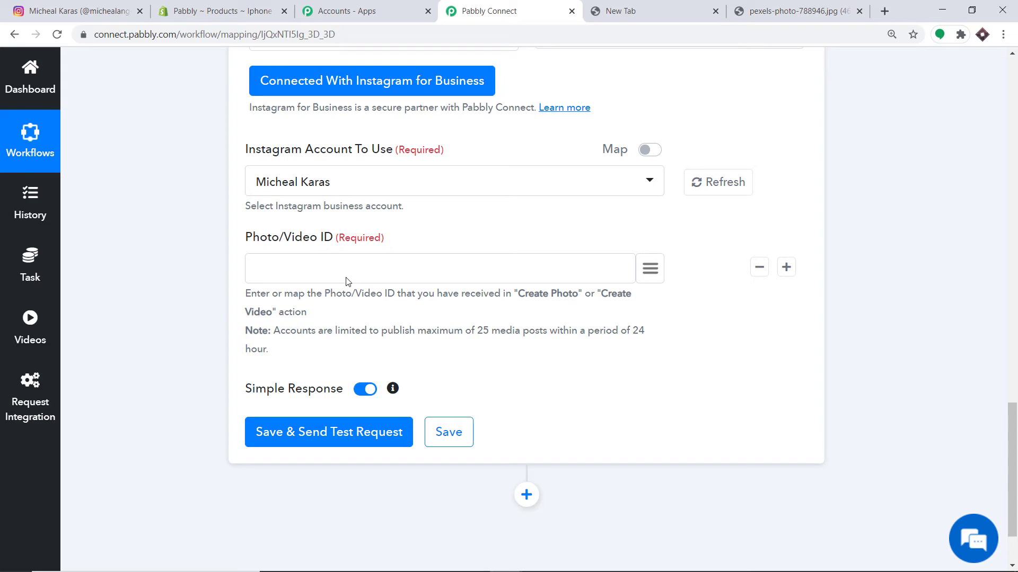
# - Insert an Instagram for Business action with the Create Photo (Legacy) event between the Shopify trigger and the publish action
pyautogui.scroll(7, 347, 281)
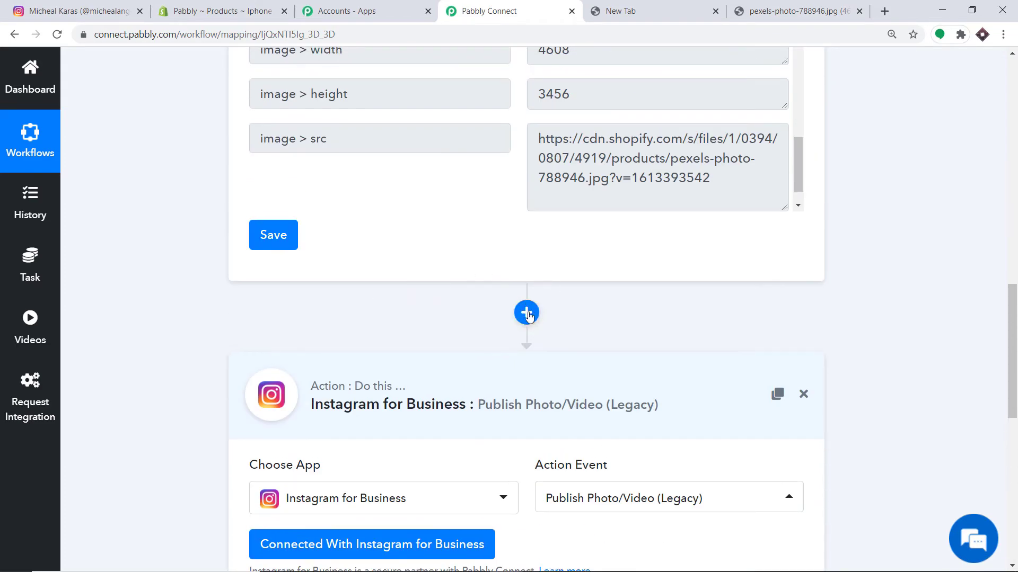
pyautogui.click(527, 313)
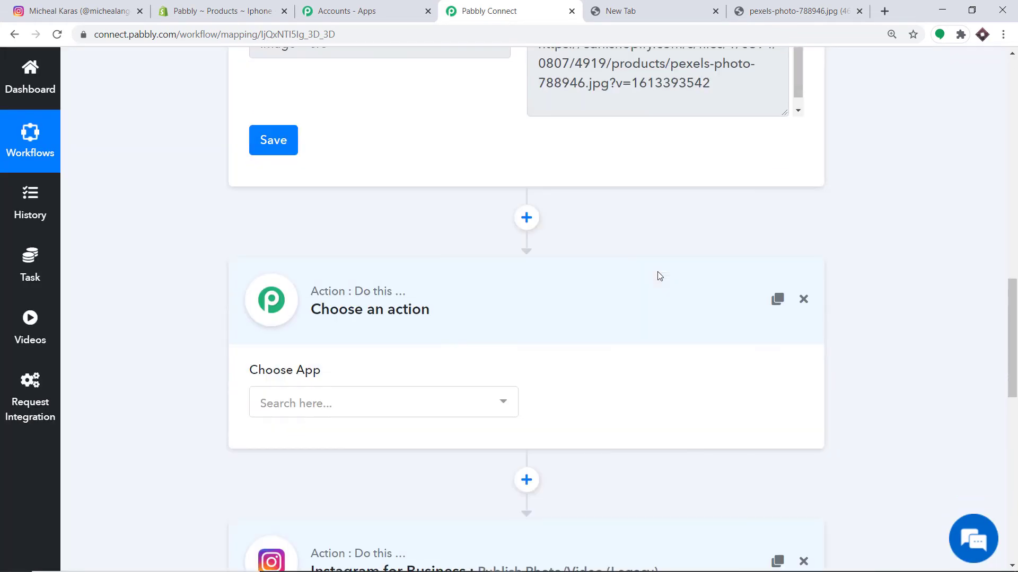
pyautogui.click(291, 371)
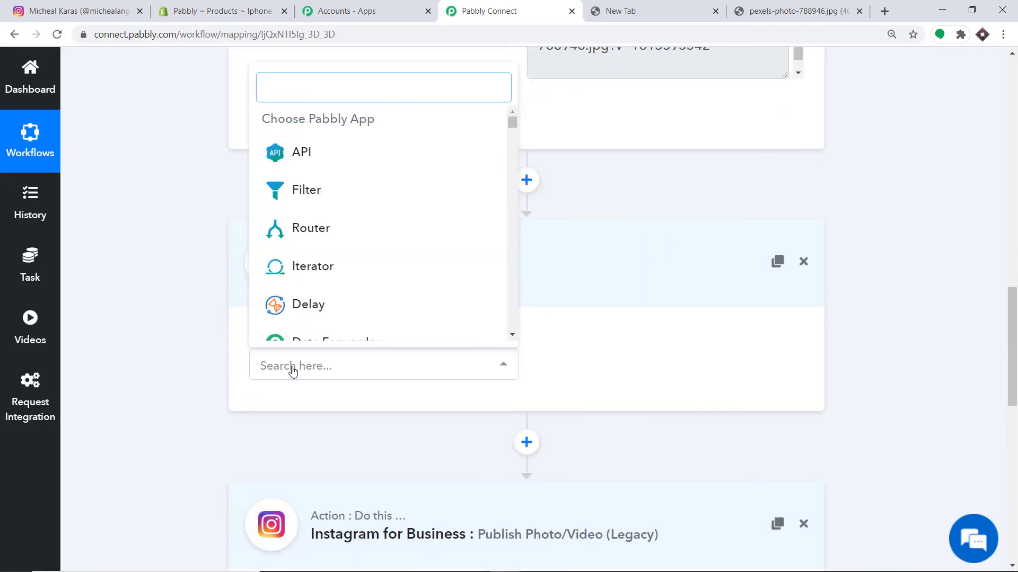
pyautogui.write('insta')
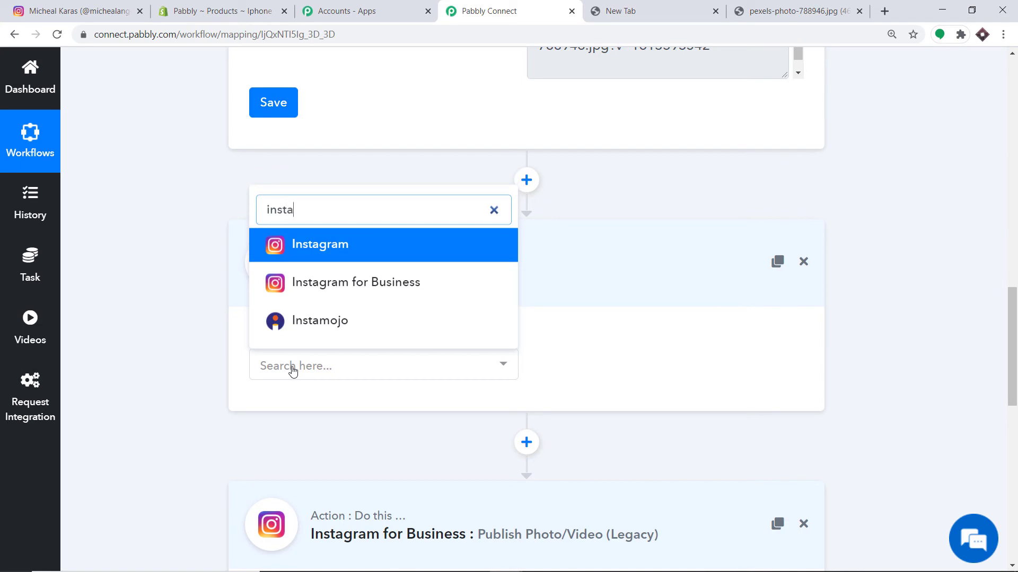
pyautogui.click(386, 284)
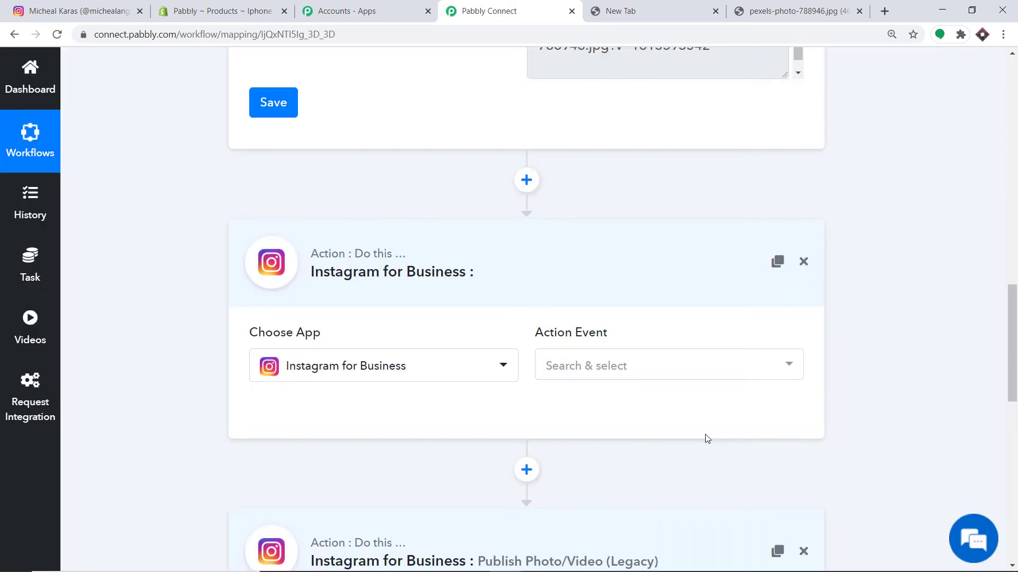
pyautogui.click(633, 364)
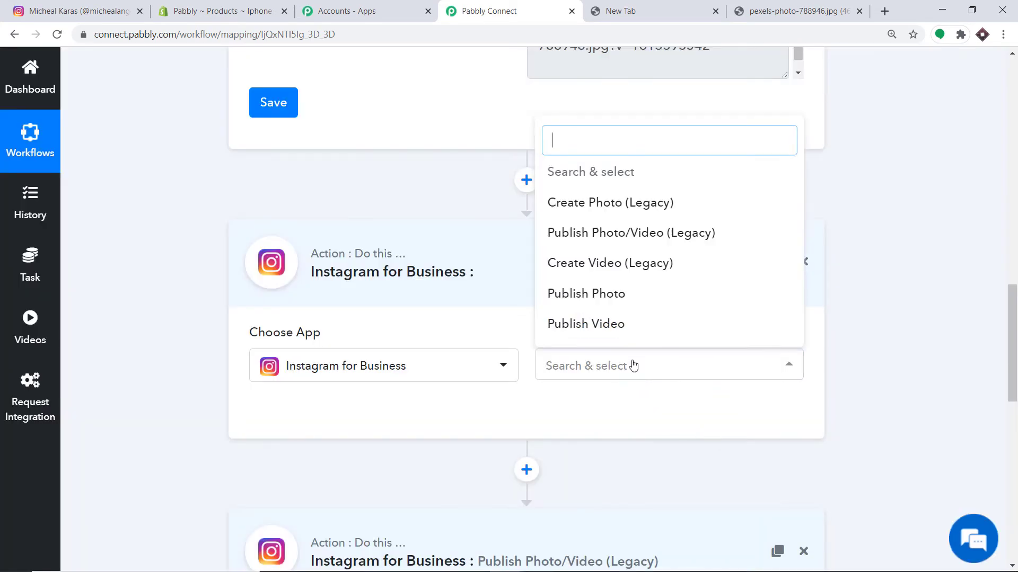
pyautogui.click(600, 202)
# - Authorize Instagram for Business with new credentials for the Create Photo (Legacy) action
pyautogui.click(332, 415)
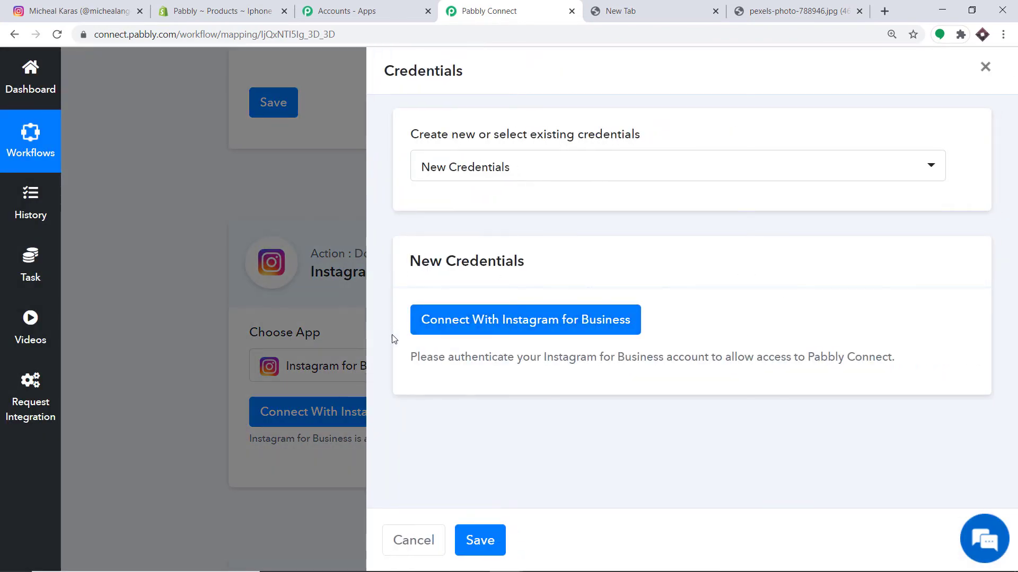
pyautogui.click(503, 332)
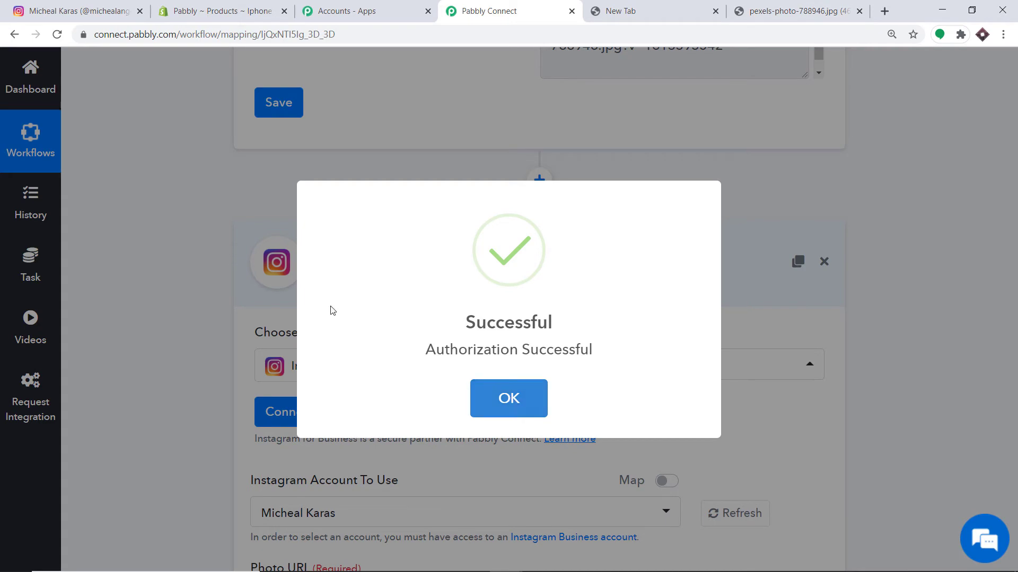
pyautogui.click(508, 398)
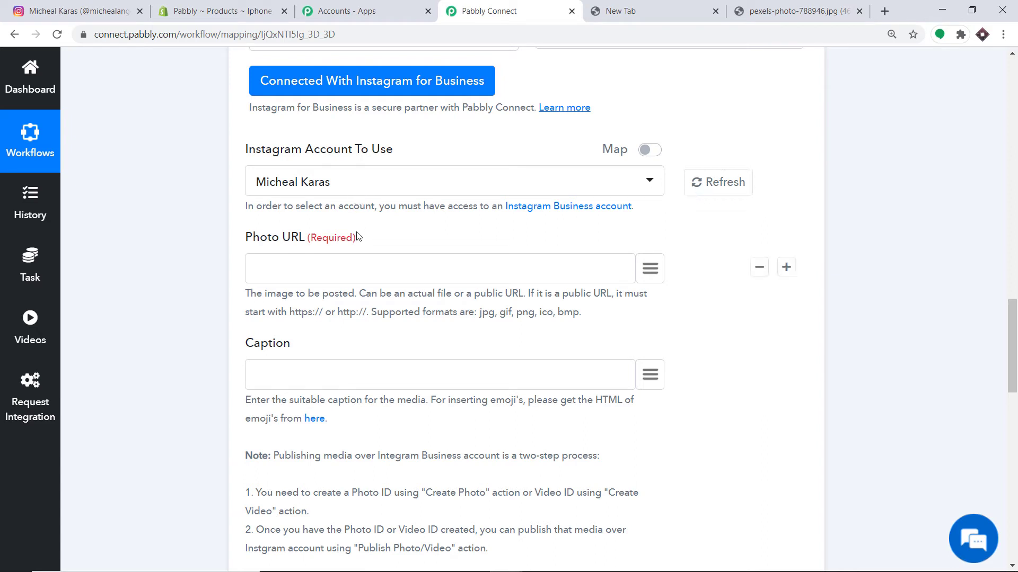
# - Map the Create Photo action's Photo URL to the trigger's images > 0 > src value
pyautogui.scroll(-1, 316, 218)
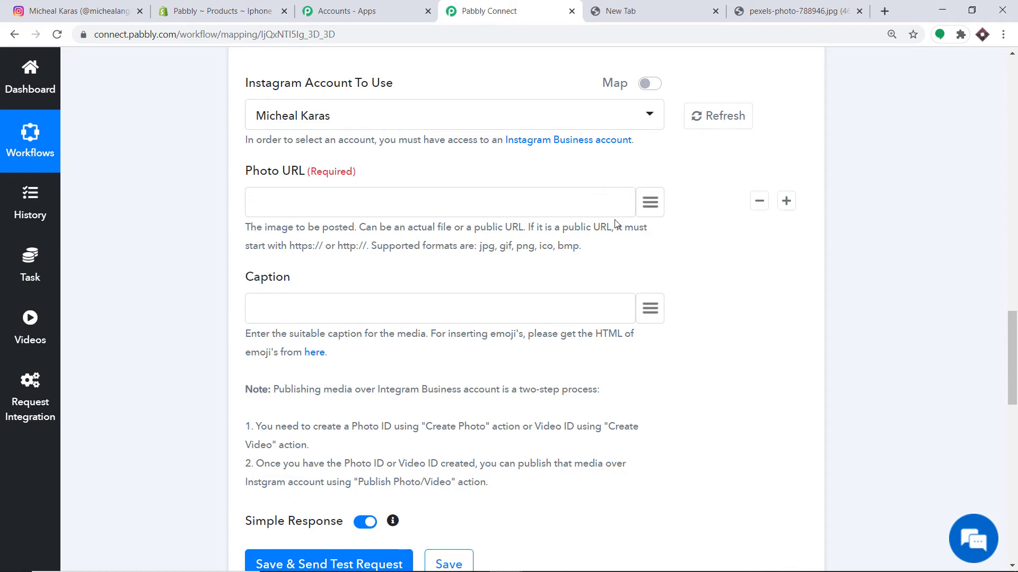
pyautogui.click(649, 202)
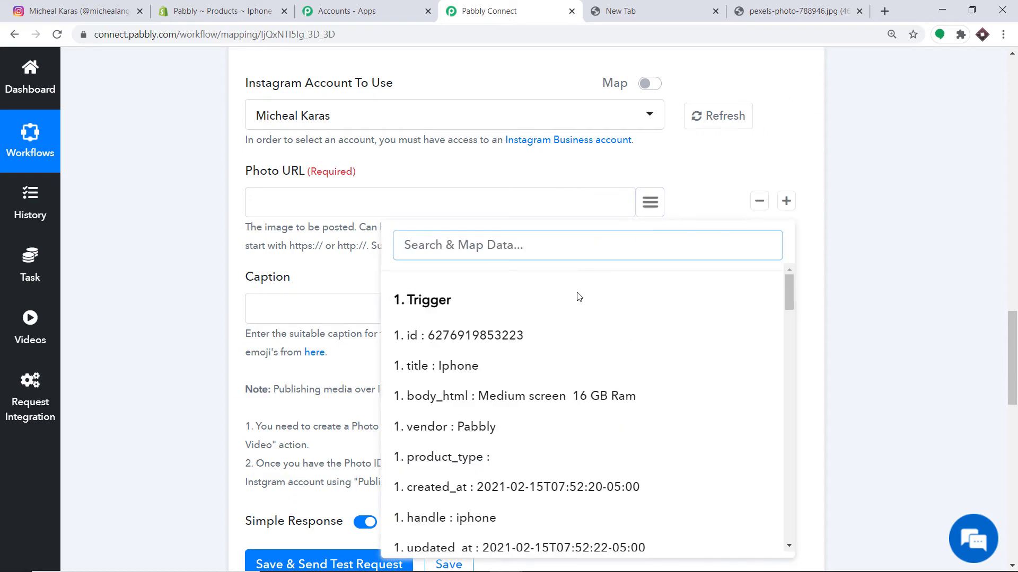
pyautogui.scroll(-10, 579, 297)
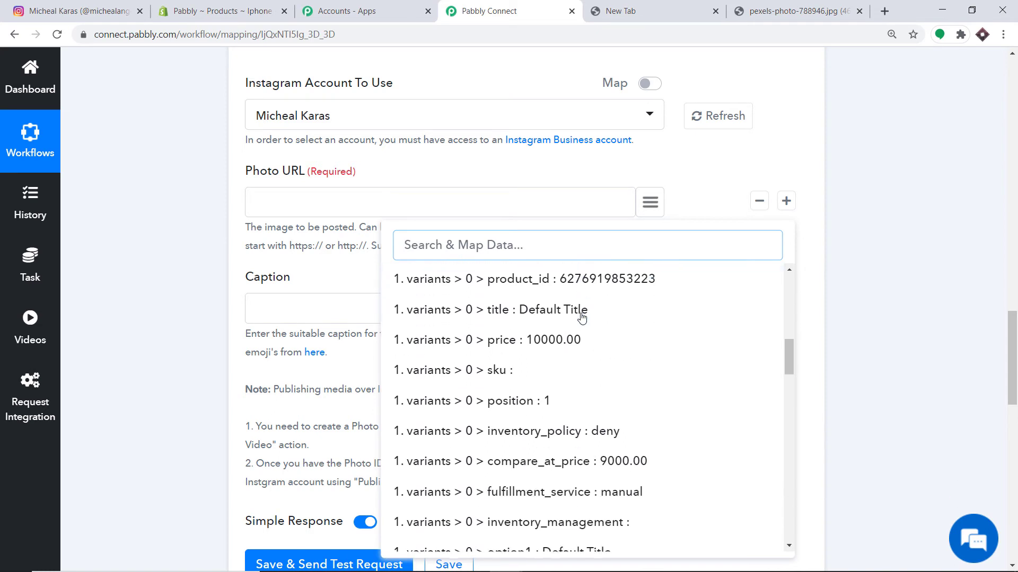
pyautogui.scroll(-10, 581, 317)
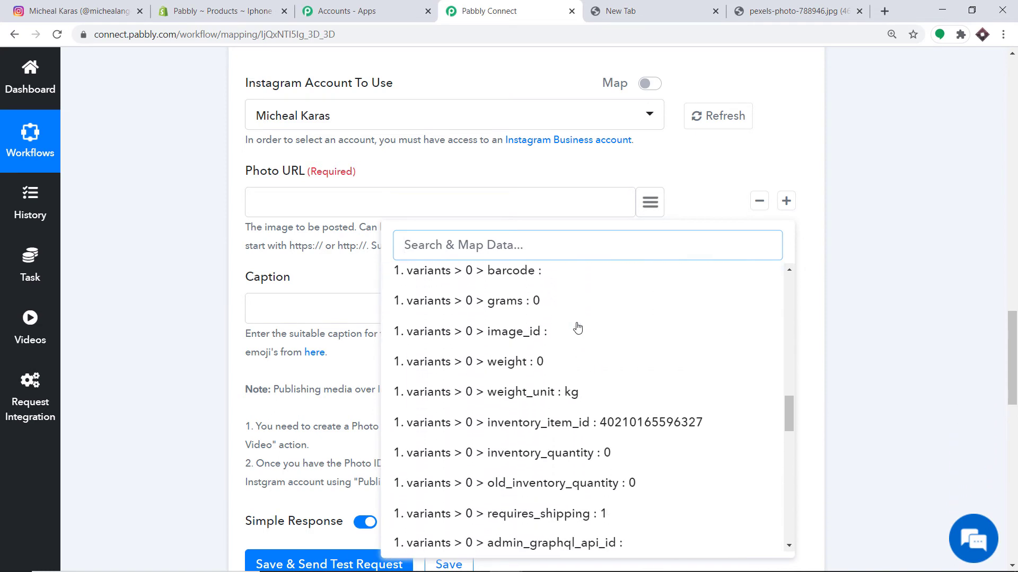
pyautogui.scroll(-10, 578, 329)
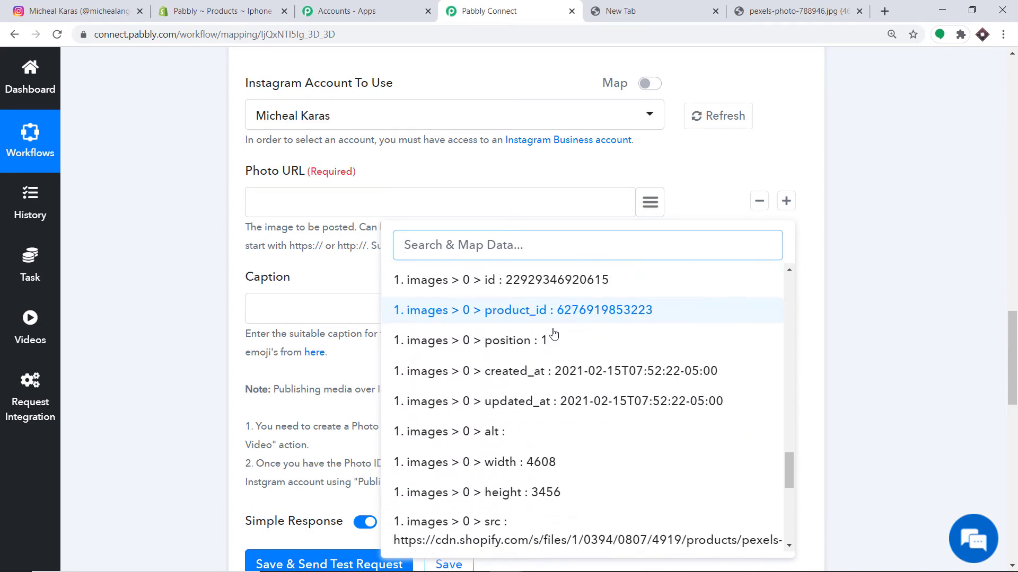
pyautogui.scroll(-4, 553, 333)
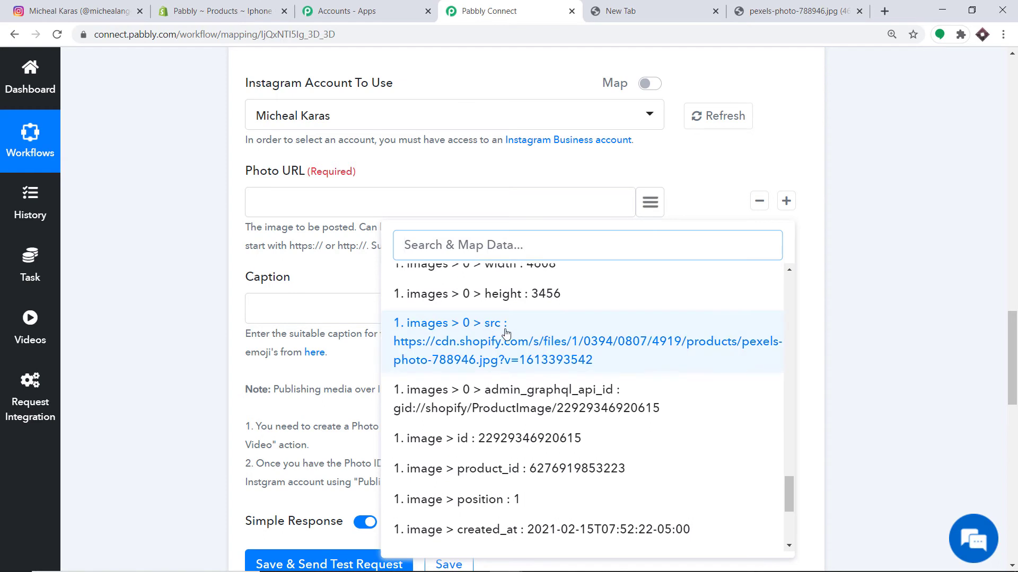
pyautogui.click(506, 332)
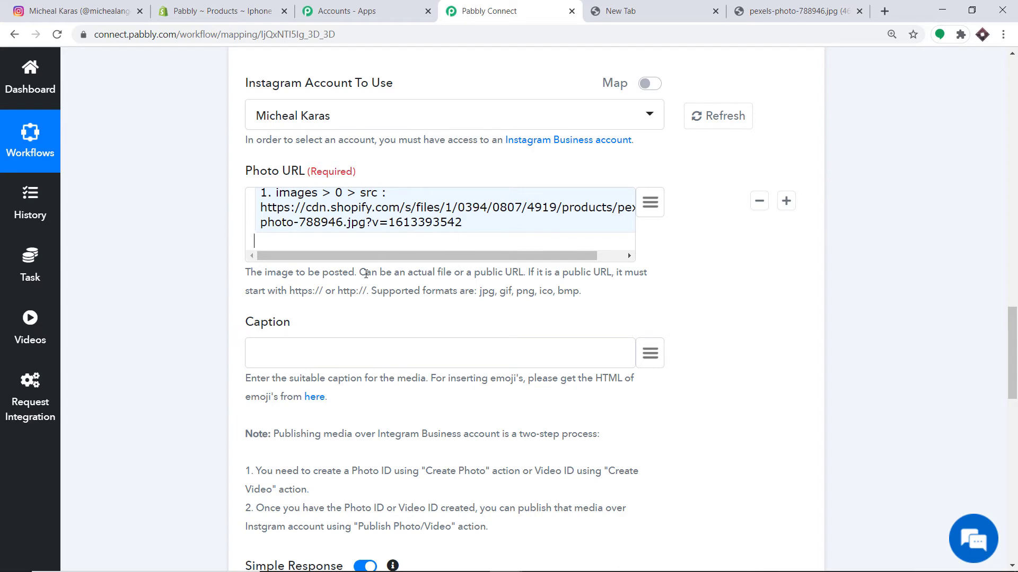
# - Map the Create Photo action's Caption to the Shopify trigger's title value
pyautogui.scroll(-2, 350, 273)
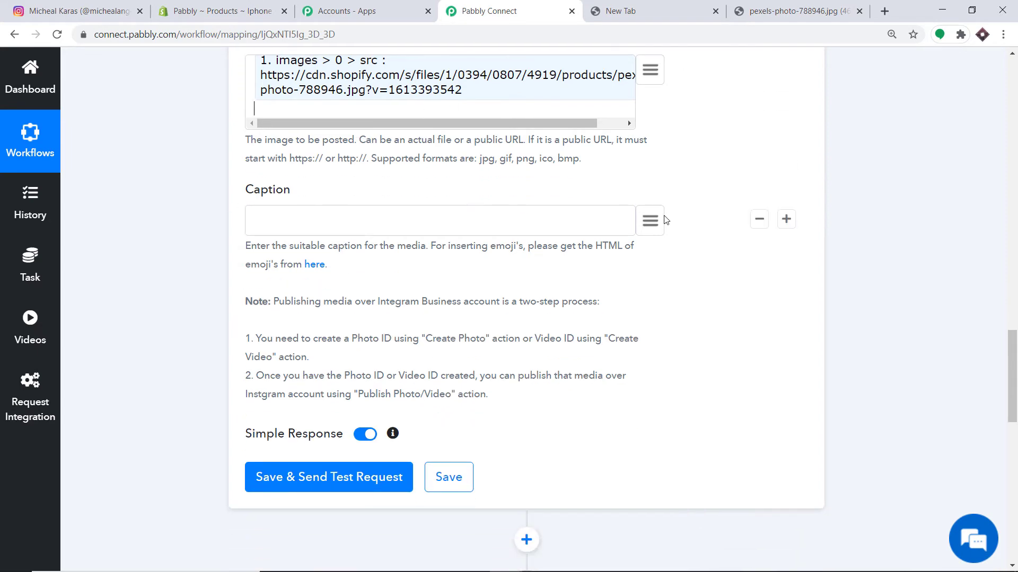
pyautogui.click(660, 220)
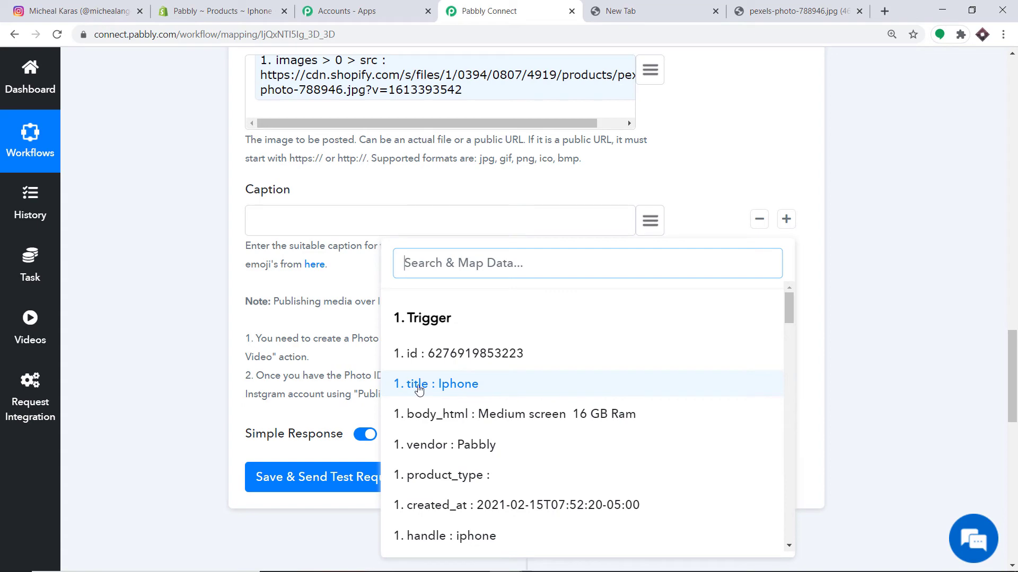
pyautogui.click(418, 387)
pyautogui.scroll(4, 301, 250)
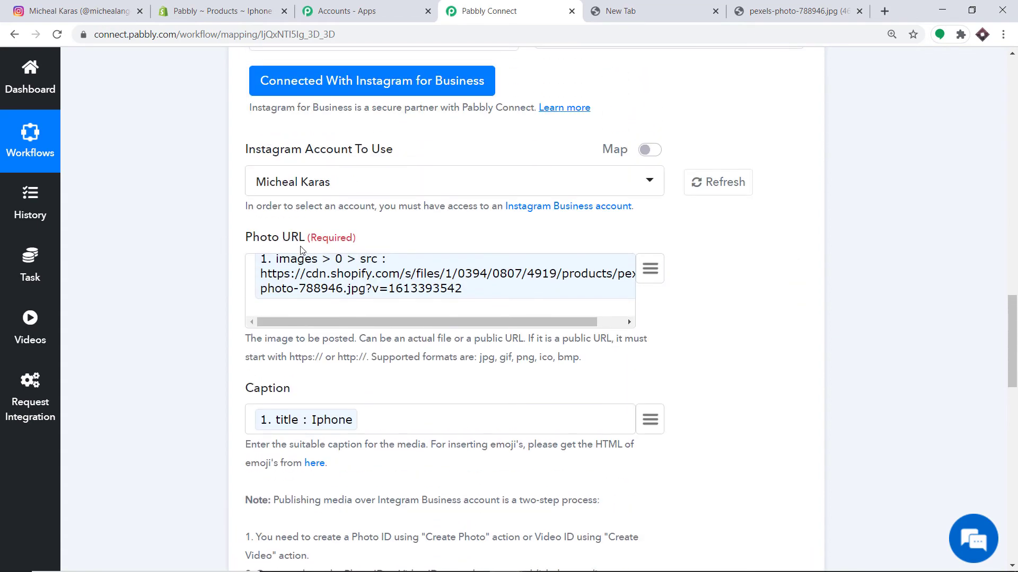
pyautogui.scroll(-4, 301, 251)
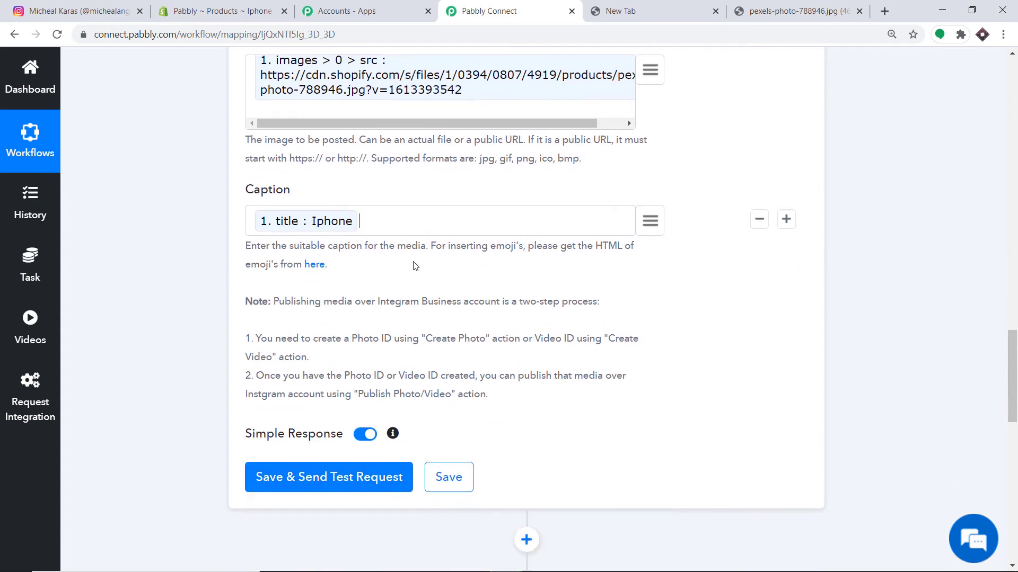
# - Save the Create Photo (Legacy) action and send its test request
pyautogui.scroll(-5, 415, 265)
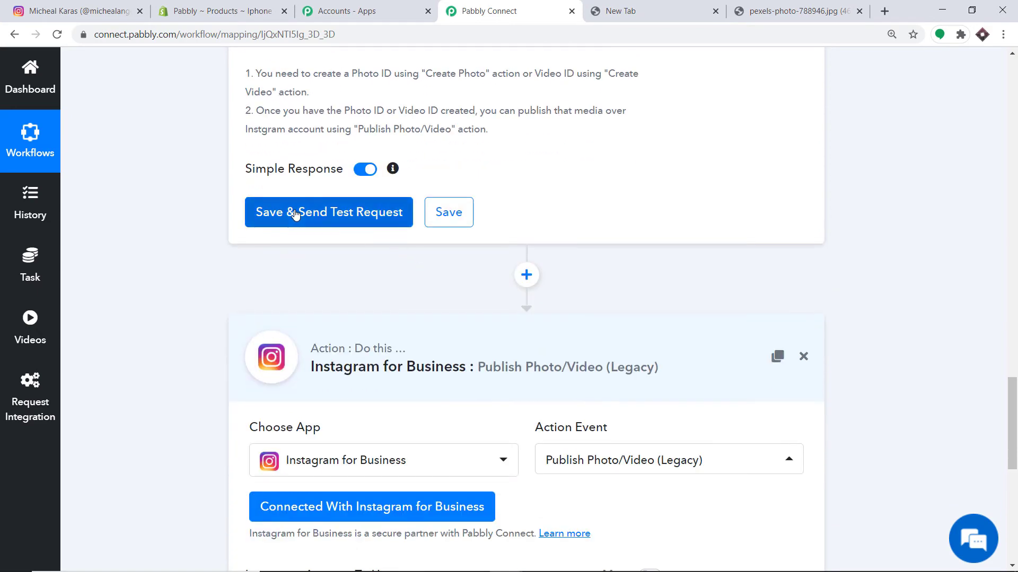
pyautogui.click(295, 214)
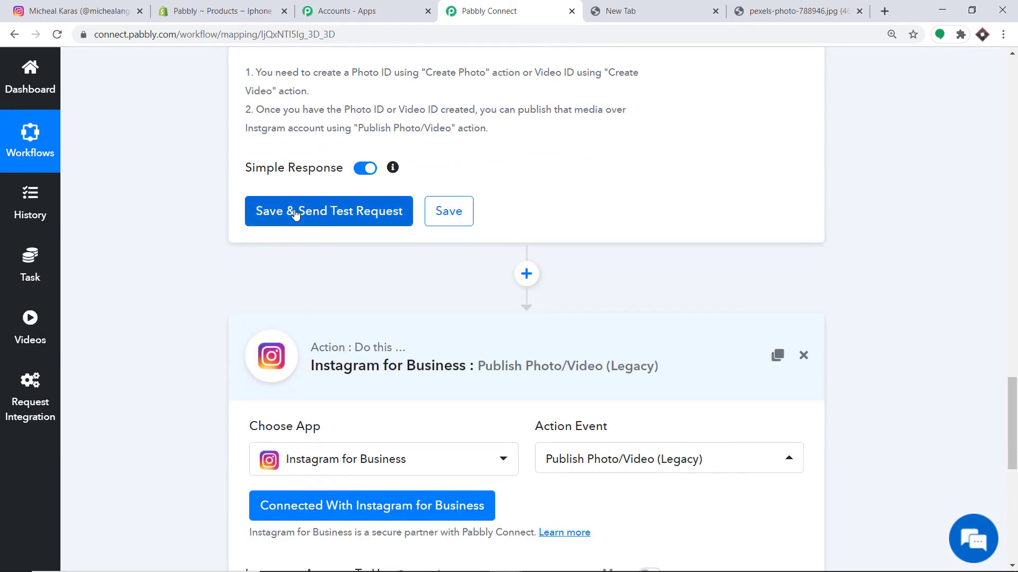
pyautogui.scroll(-5, 308, 265)
pyautogui.scroll(5, 401, 371)
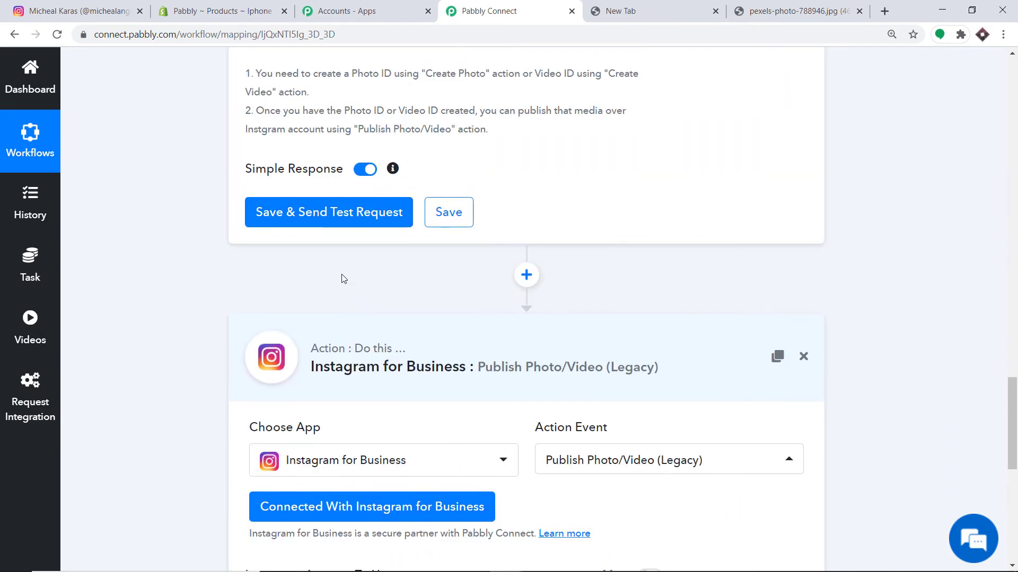
pyautogui.click(292, 220)
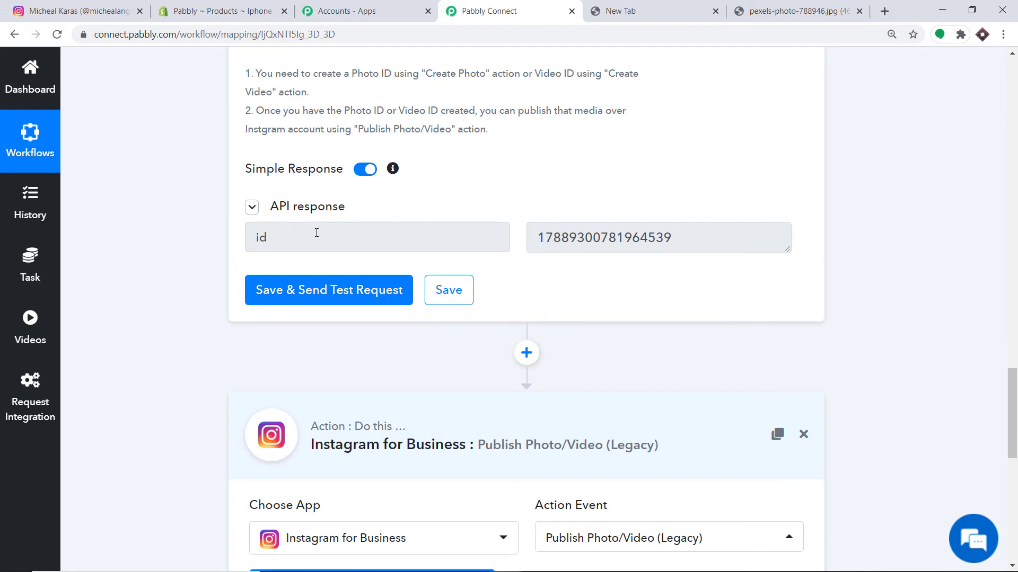
# - Switch the Publish Photo/Video (Legacy) action to the existing credentials Instagram for Business #26 and save them
pyautogui.scroll(-5, 317, 234)
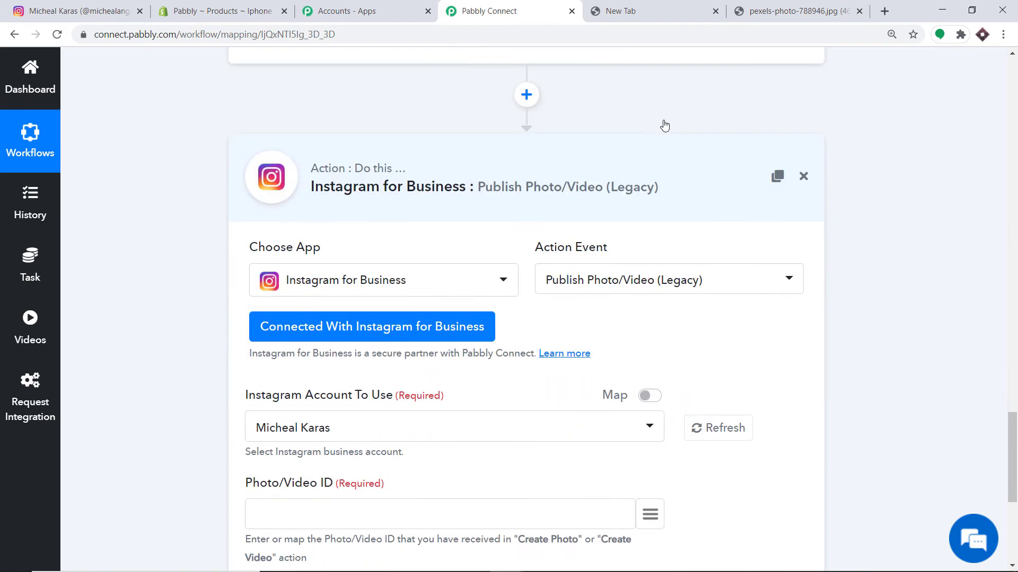
pyautogui.scroll(-1, 665, 125)
pyautogui.scroll(4, 415, 363)
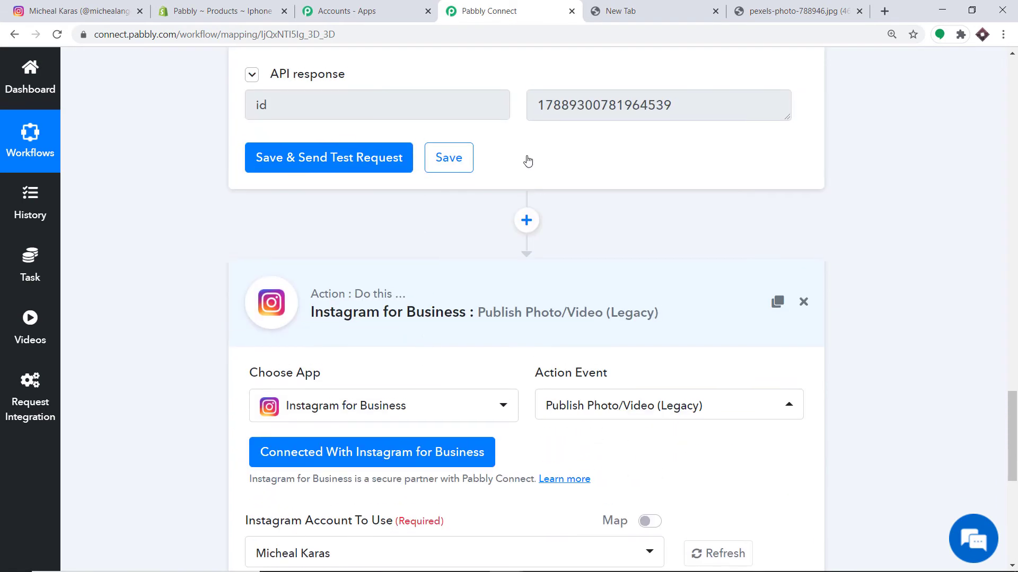
pyautogui.scroll(-5, 377, 425)
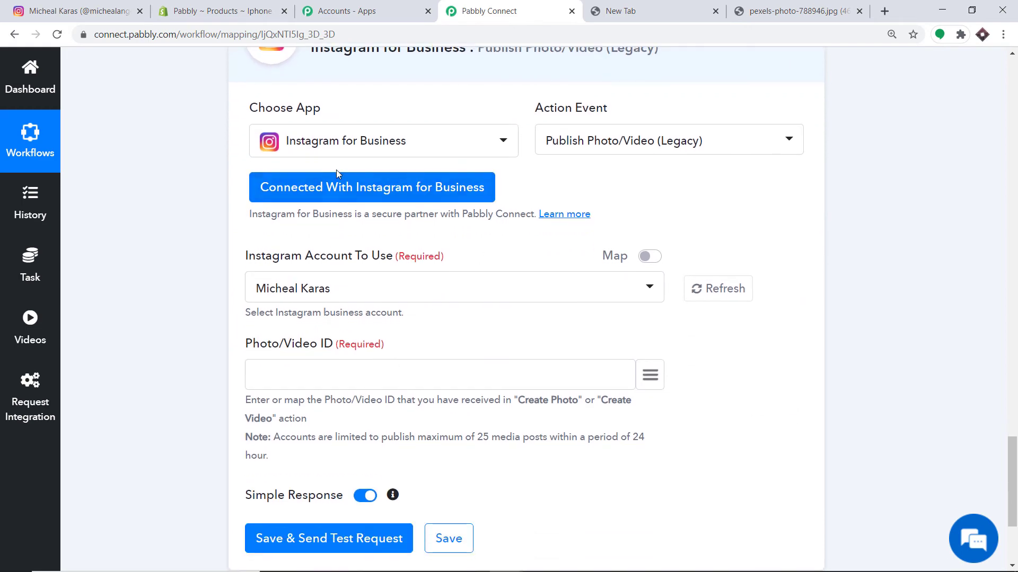
pyautogui.click(323, 195)
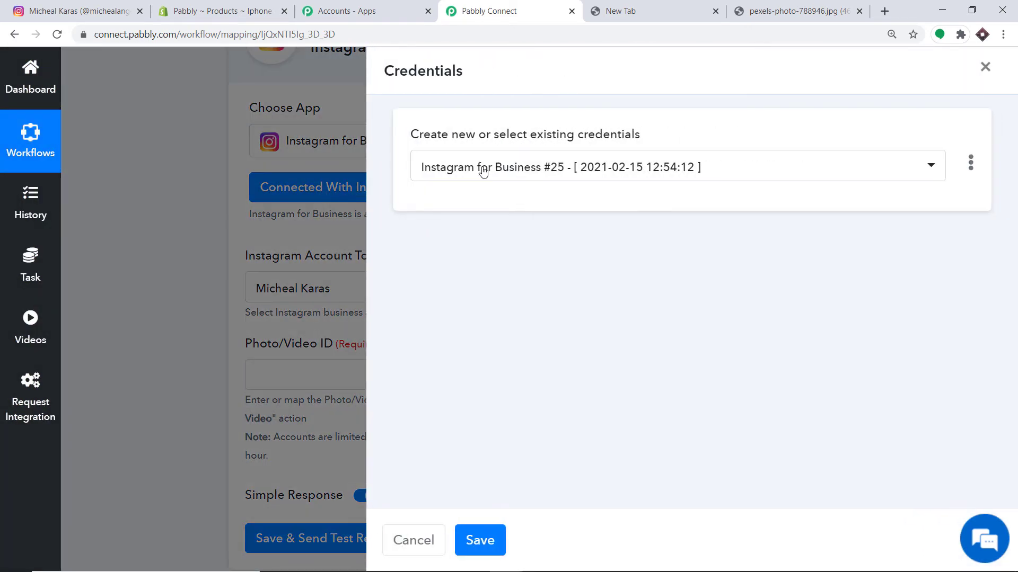
pyautogui.click(483, 169)
pyautogui.click(501, 455)
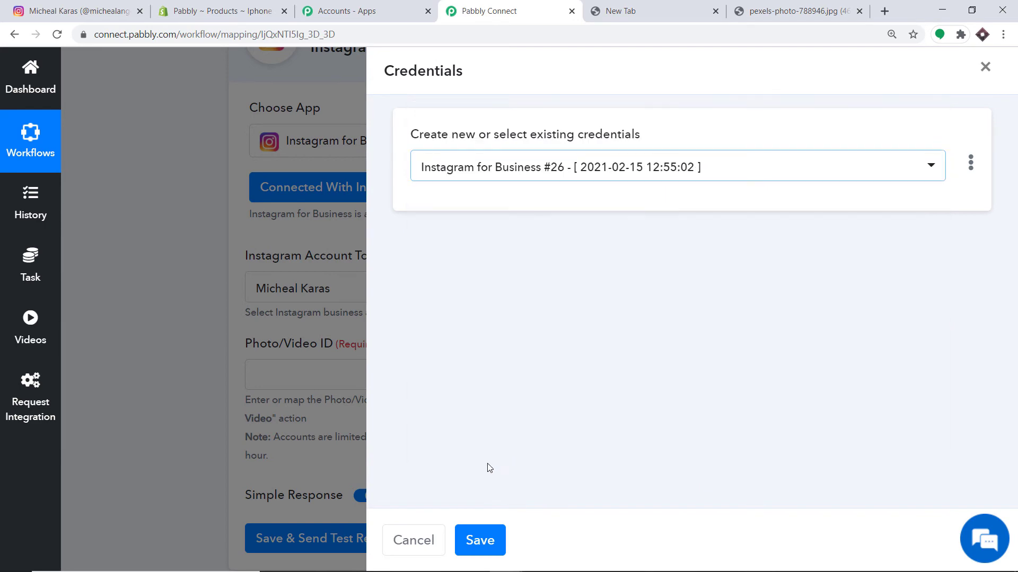
pyautogui.click(481, 541)
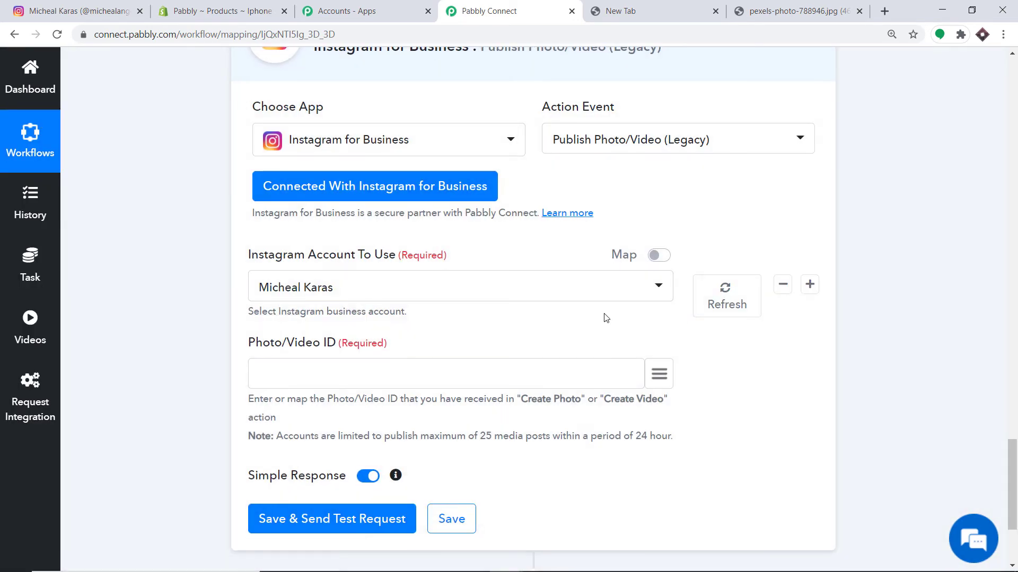
# - Map the publish action's Photo/Video ID to the id returned by the Create Photo (Legacy) step
pyautogui.scroll(-3, 530, 276)
pyautogui.click(659, 243)
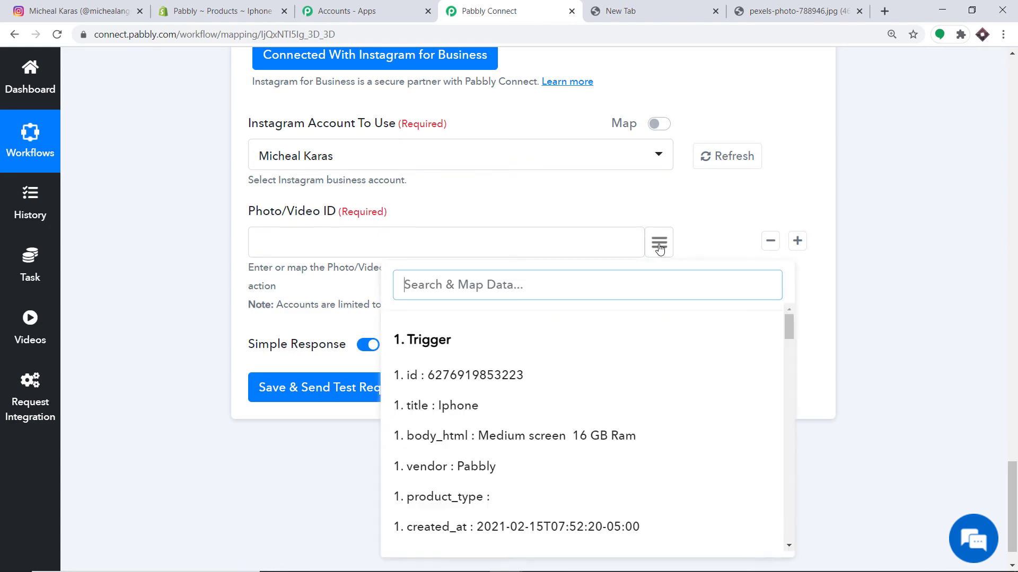
pyautogui.scroll(-2, 657, 346)
pyautogui.scroll(-15, 657, 346)
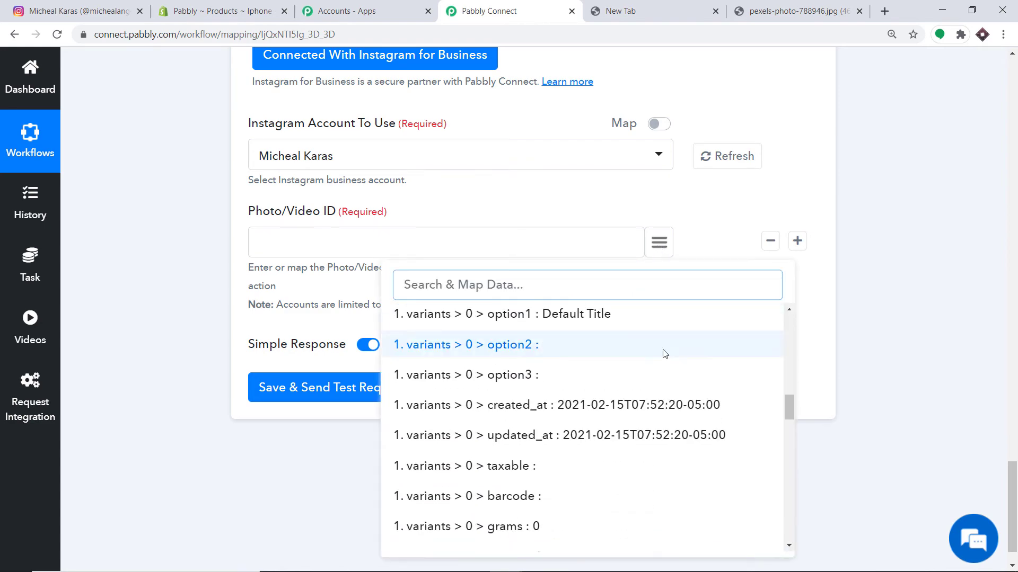
pyautogui.scroll(-6, 656, 382)
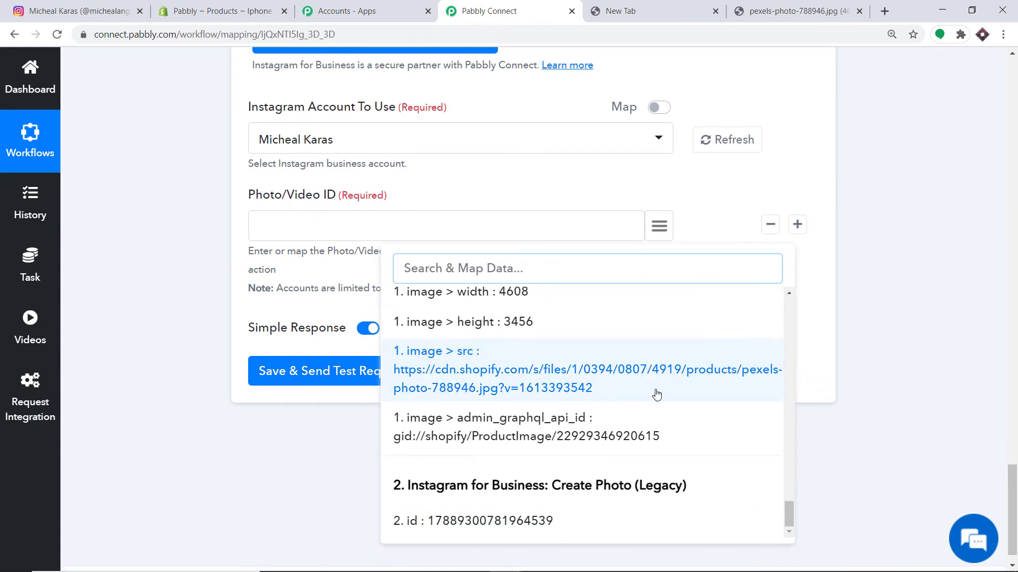
pyautogui.click(501, 536)
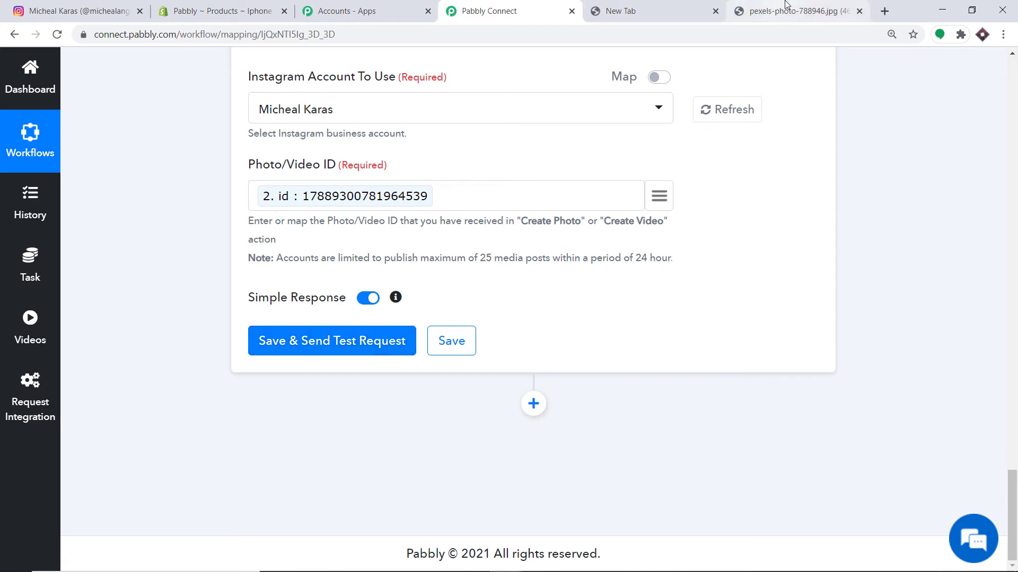
# - Save the Publish Photo/Video (Legacy) action and send its test request
pyautogui.click(797, 10)
pyautogui.click(488, 11)
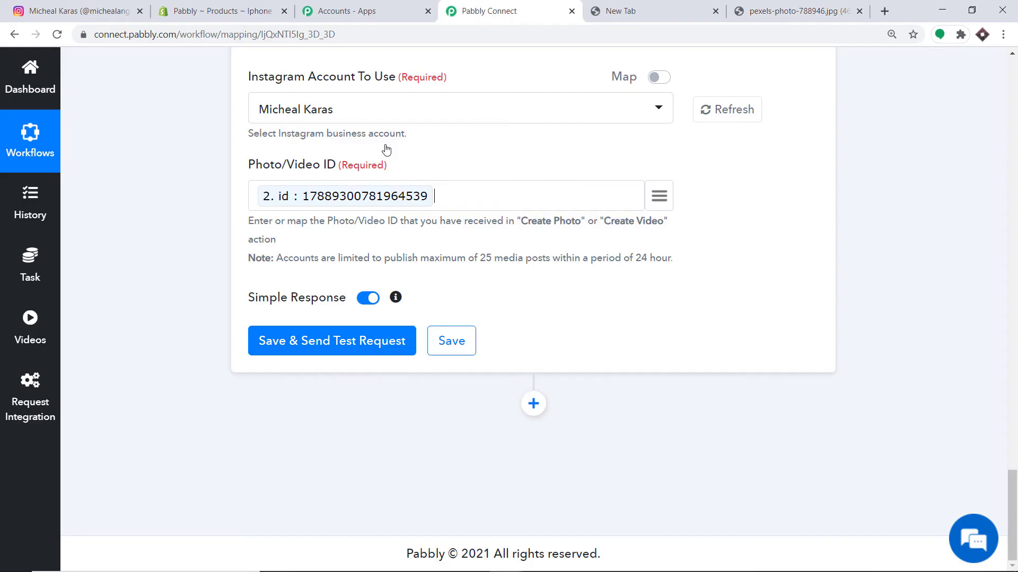
pyautogui.click(285, 351)
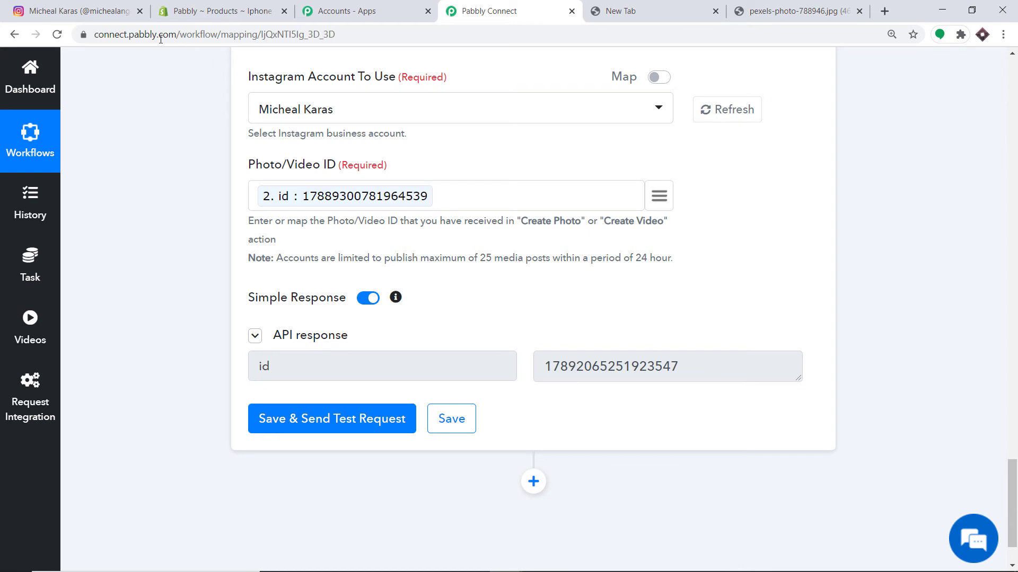
# - Refresh the Instagram profile and open the newest post to check its photo and caption
pyautogui.click(106, 5)
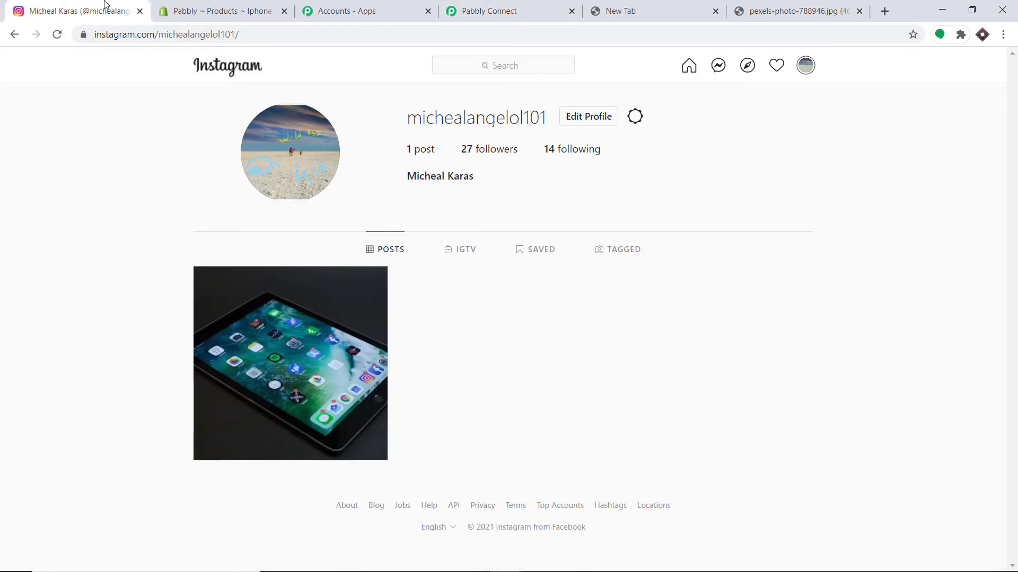
pyautogui.click(56, 34)
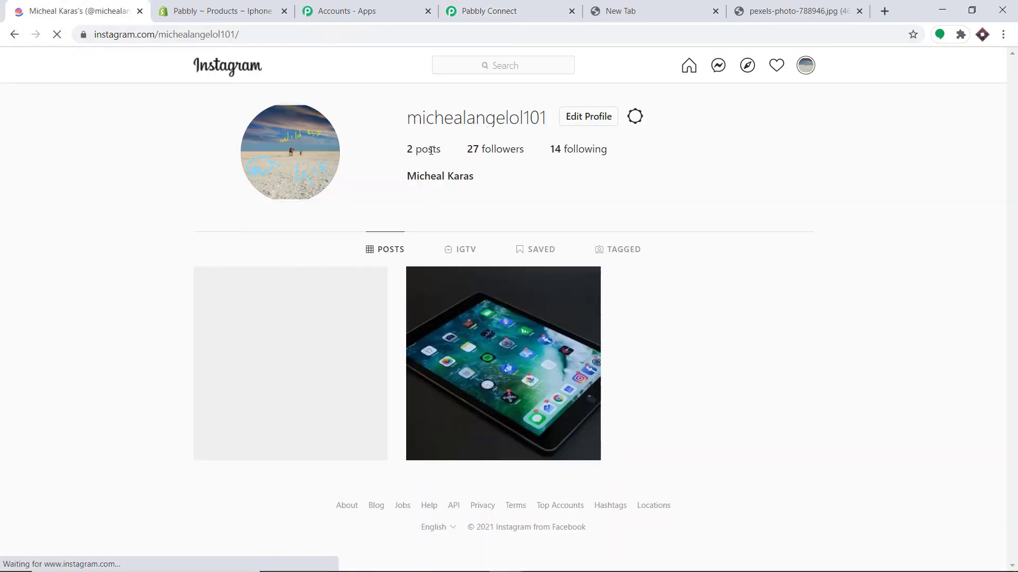
pyautogui.click(275, 326)
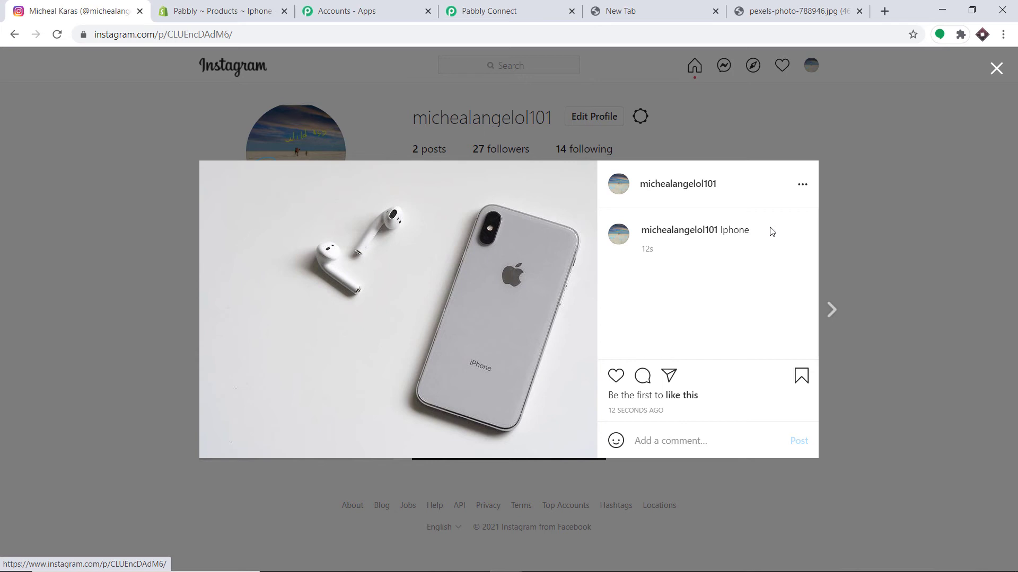
# - Return to the Shopify To Instagram workflow in Pabbly Connect, collapse its three steps and review their sequence
pyautogui.click(531, 5)
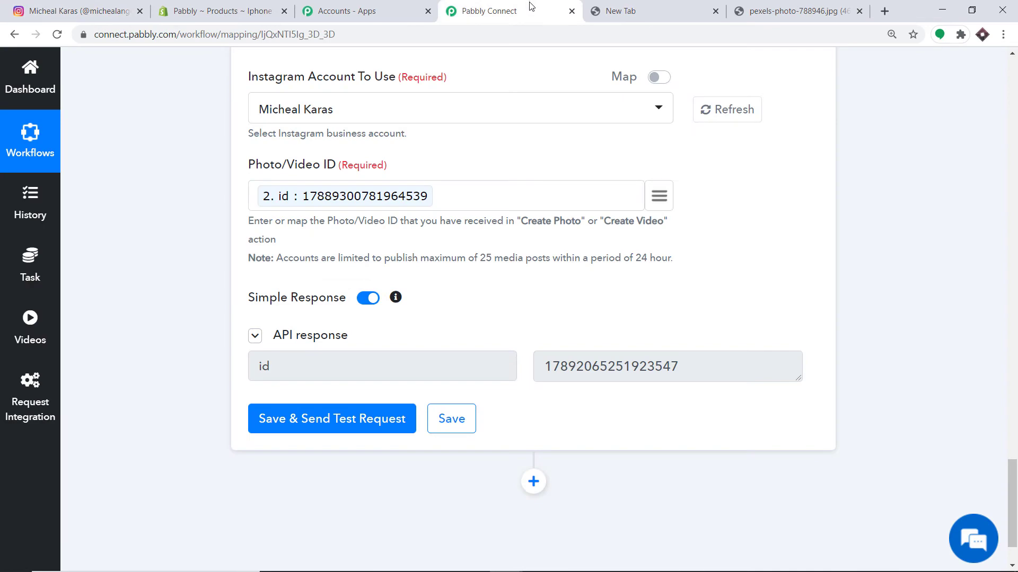
pyautogui.scroll(8, 972, 348)
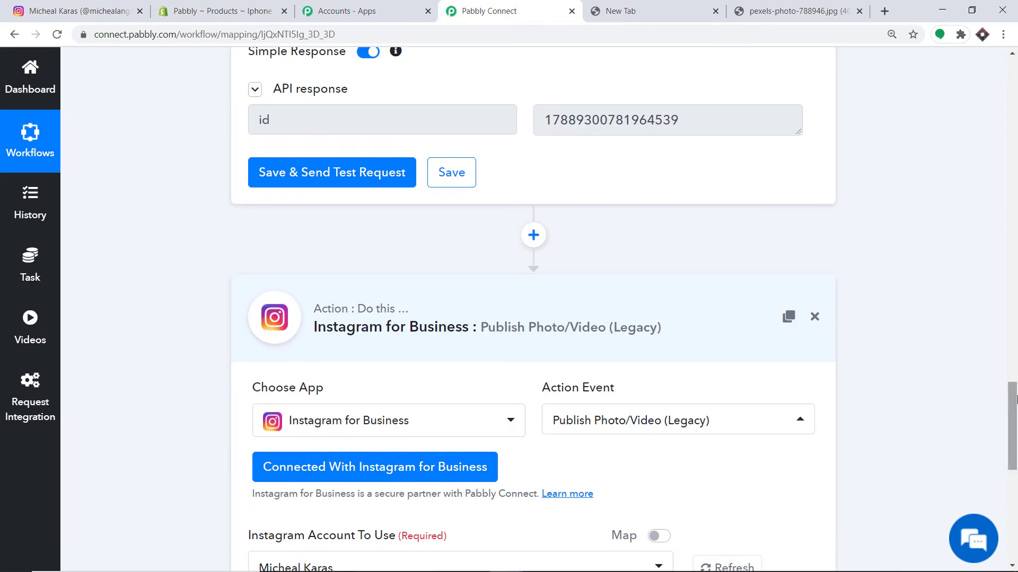
pyautogui.click(488, 325)
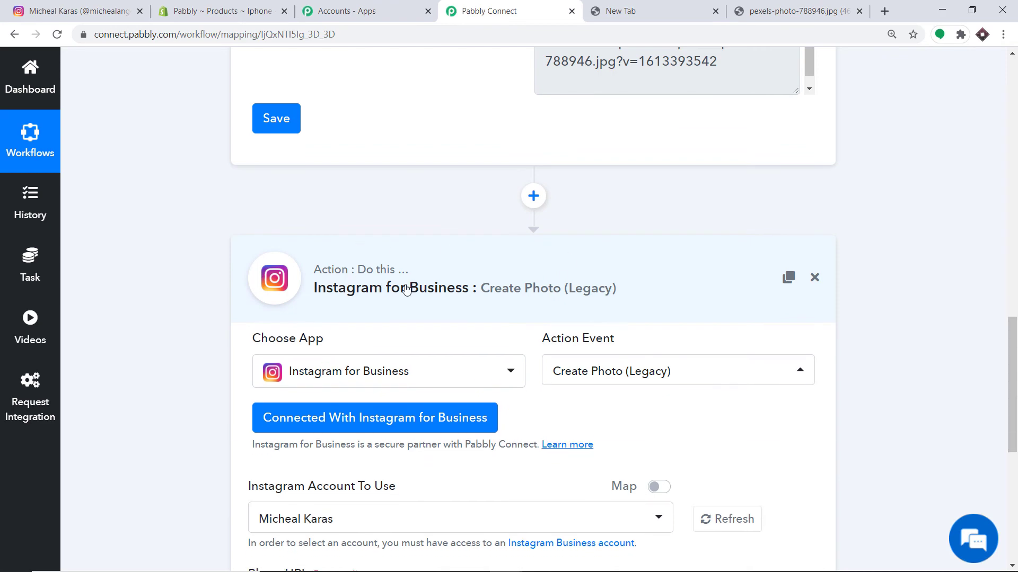
pyautogui.click(406, 288)
pyautogui.moveTo(1014, 477); pyautogui.dragTo(1015, 205)
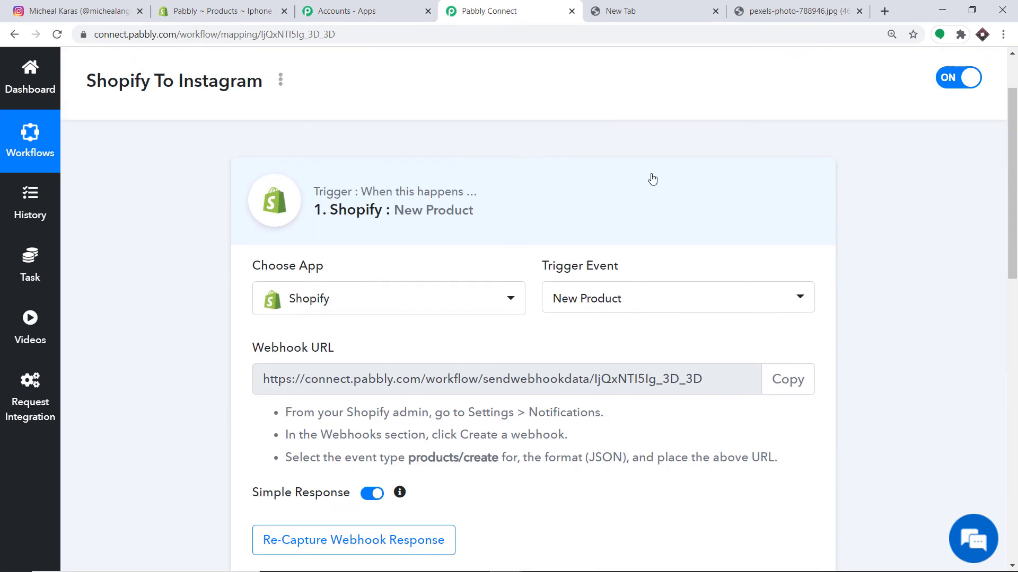
pyautogui.click(652, 177)
pyautogui.scroll(-2, 652, 177)
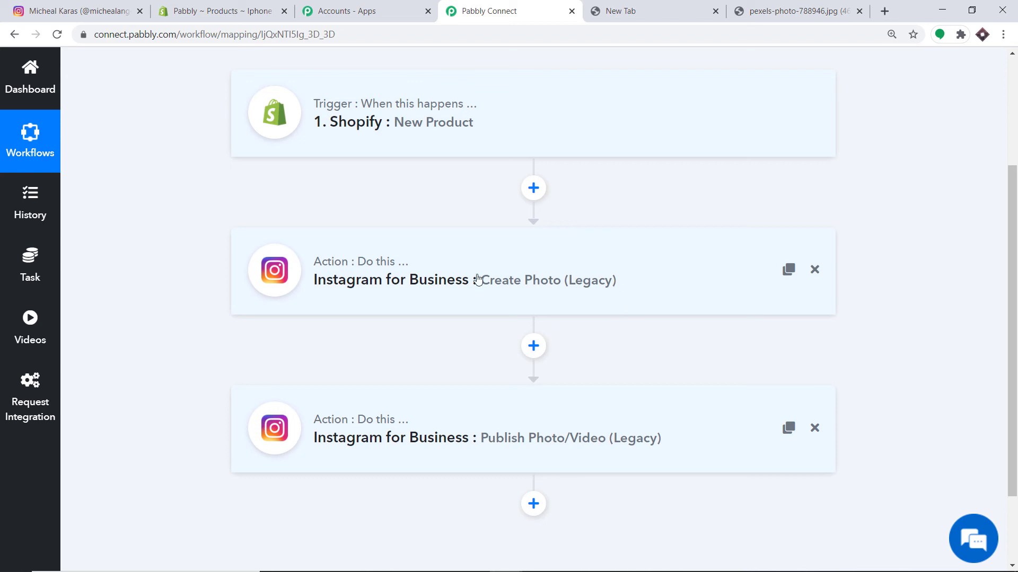
pyautogui.scroll(-1, 670, 265)
pyautogui.scroll(-3, 670, 265)
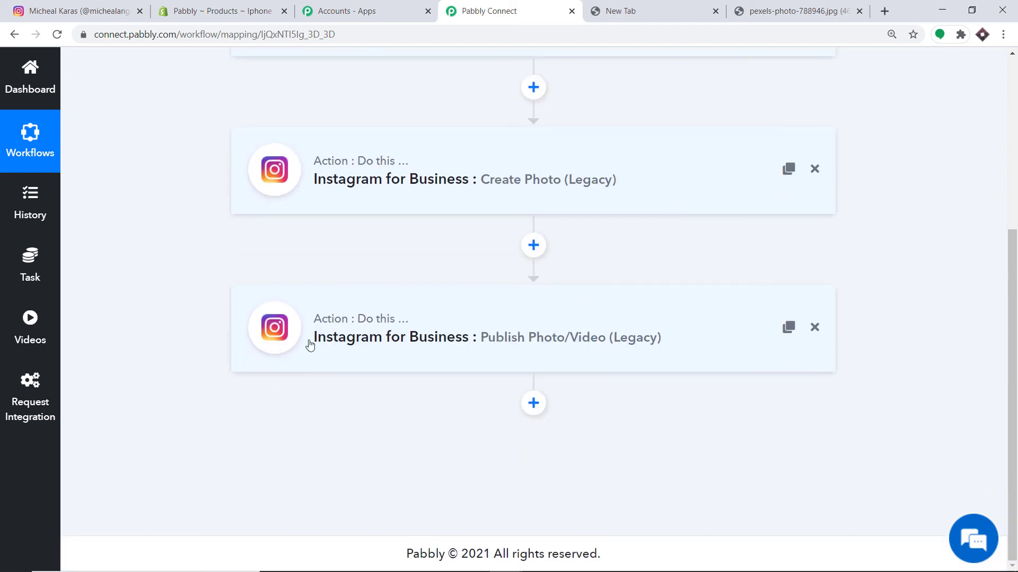
pyautogui.scroll(5, 343, 256)
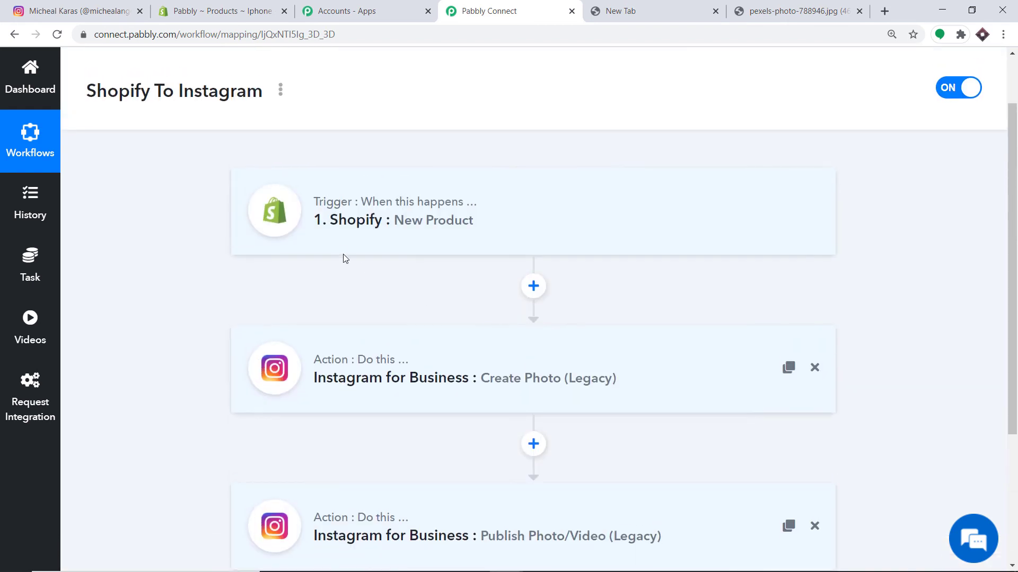
pyautogui.scroll(-1, 347, 209)
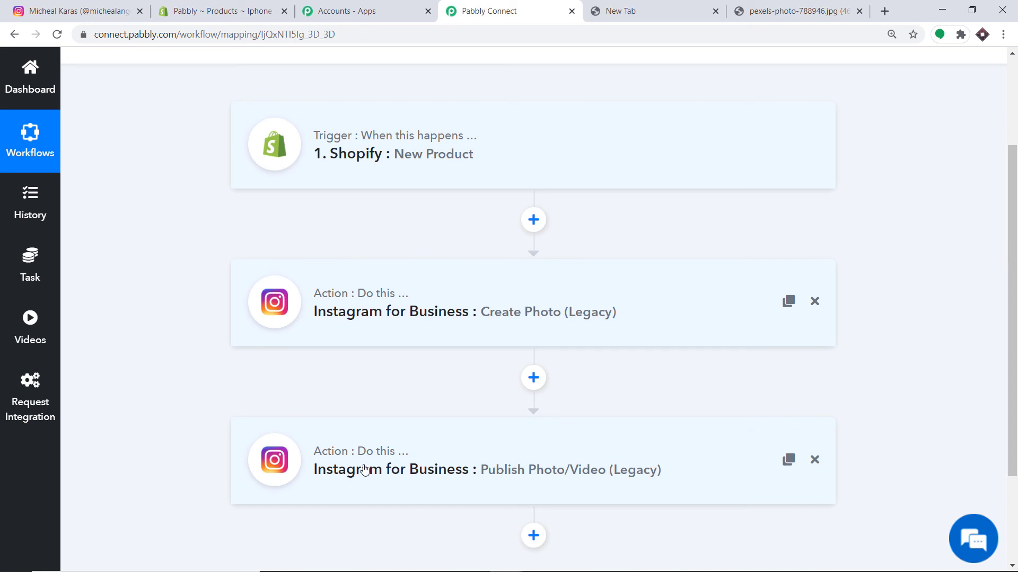
# - Switch to the Shopify admin and start a new product titled "Samsung Phone"
pyautogui.click(254, 3)
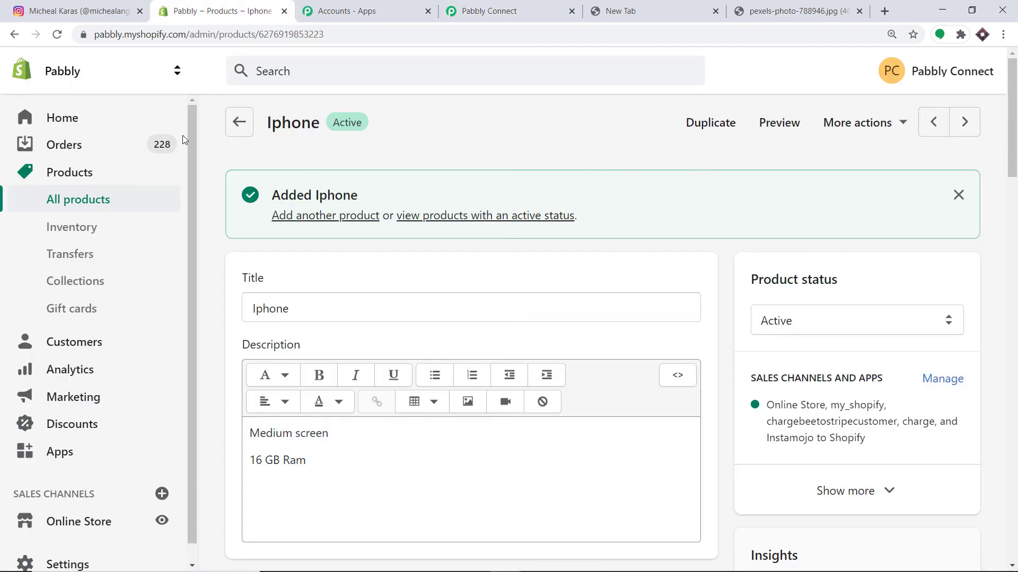
pyautogui.click(68, 175)
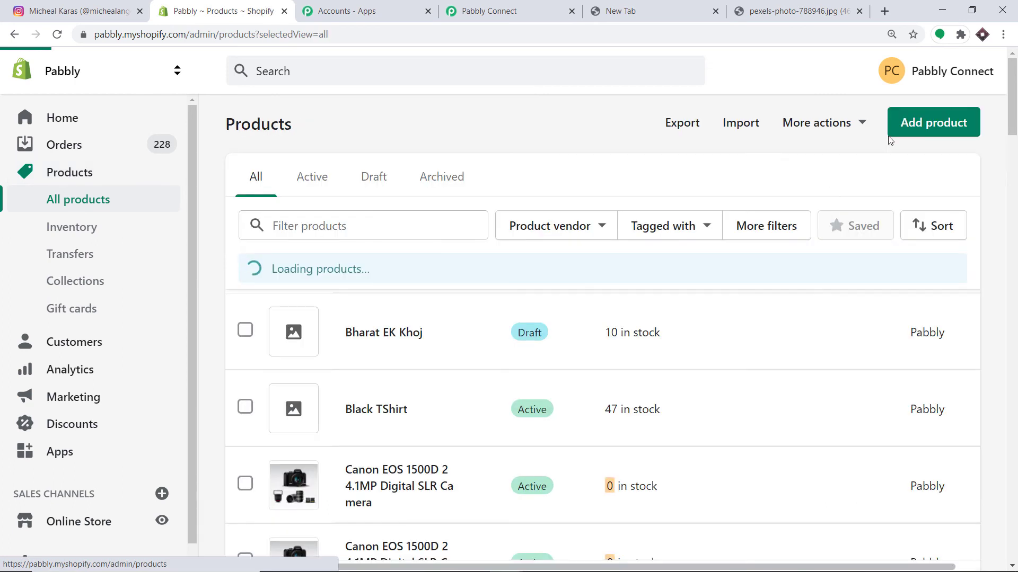
pyautogui.click(923, 125)
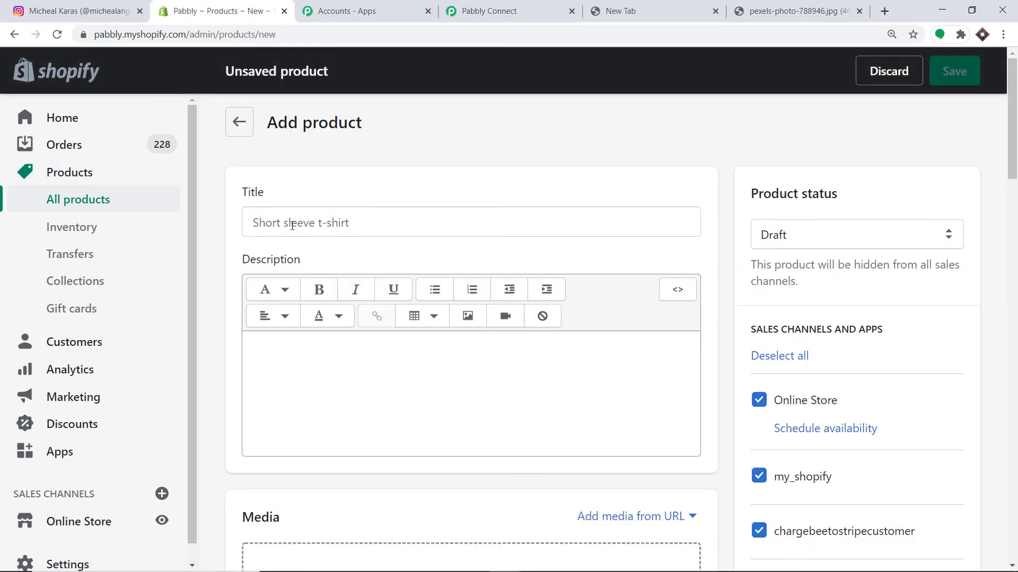
pyautogui.click(293, 227)
pyautogui.write('Samu')
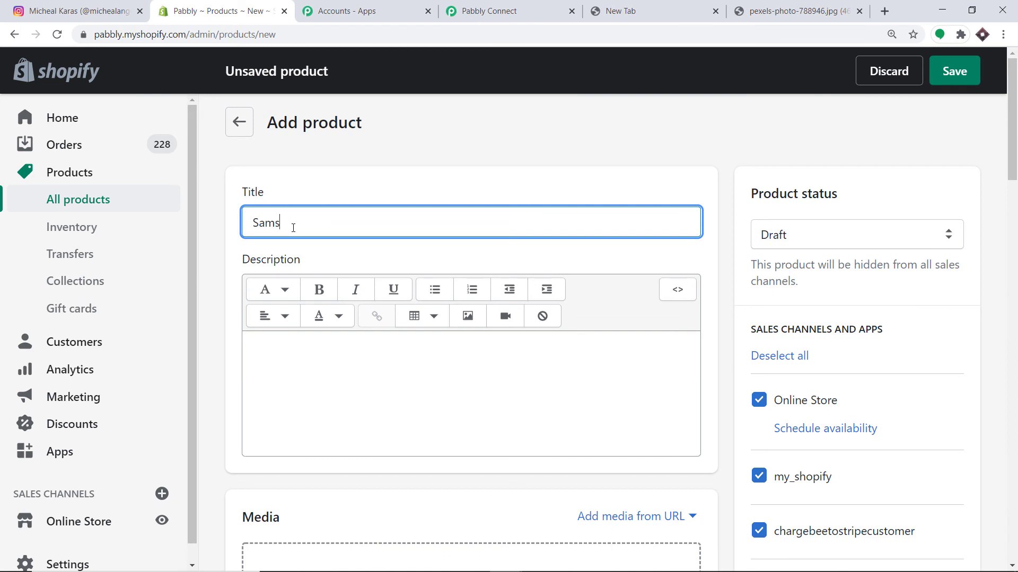
pyautogui.write('ngf')
pyautogui.write(' Ph')
pyautogui.write('one')
# - Enter the product description as two lines, "16 GB" and "256 GB"
pyautogui.scroll(-3, 293, 226)
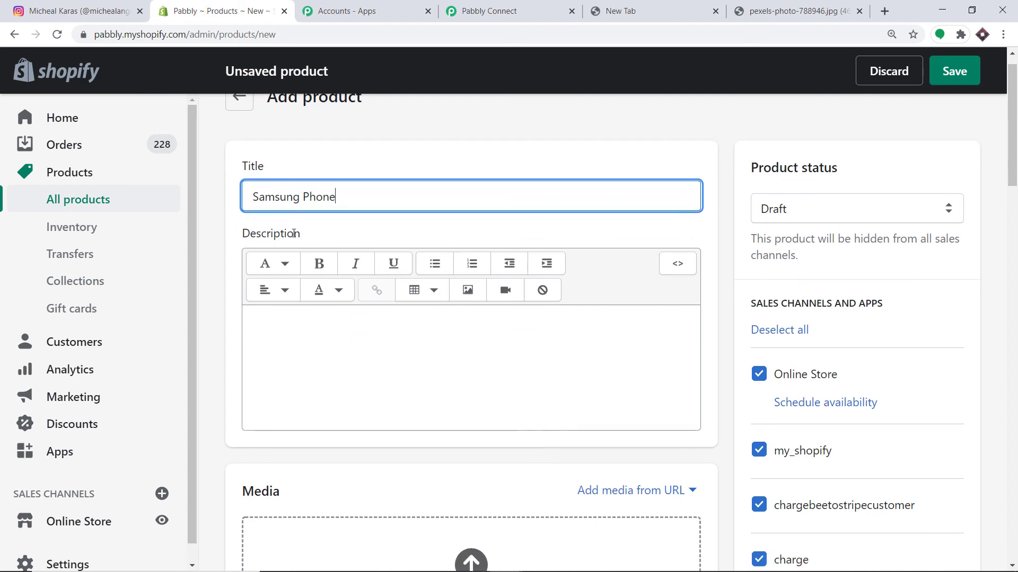
pyautogui.scroll(1, 329, 243)
pyautogui.scroll(1, 315, 210)
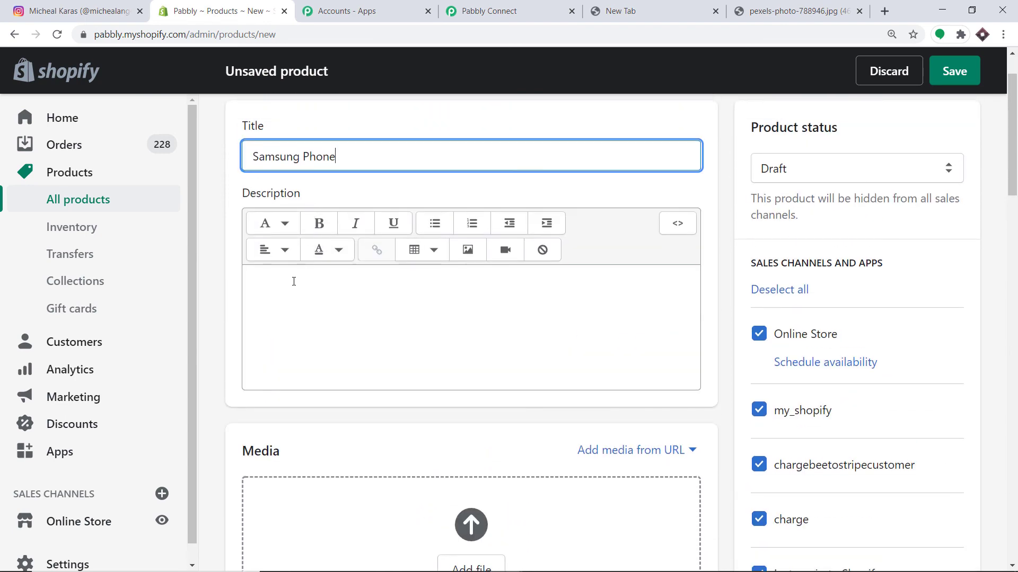
pyautogui.click(294, 281)
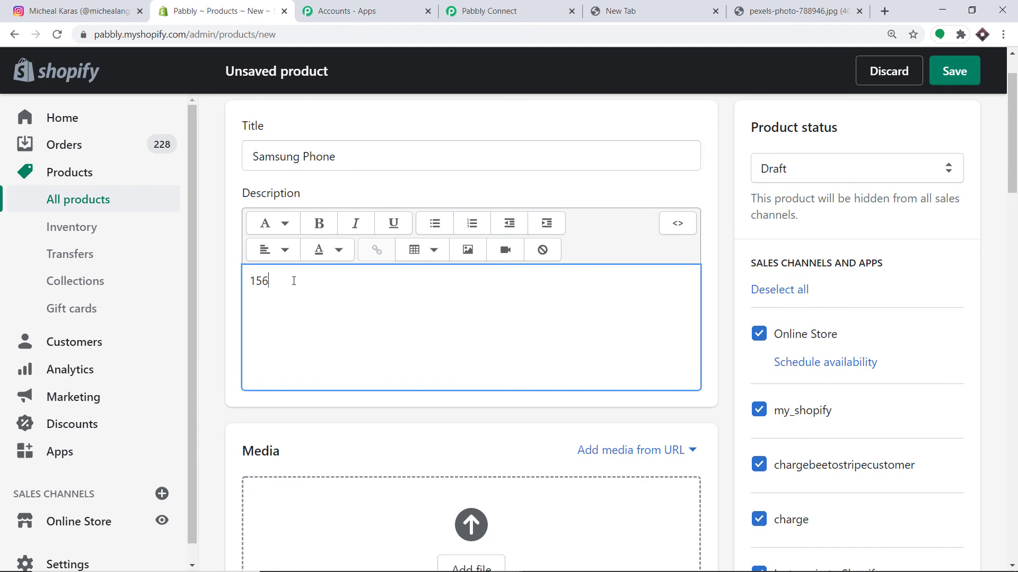
pyautogui.write('16 GB 256 GB')
# - Add the product's image from the Pexels URL of pexels-photo-47261.jpeg
pyautogui.scroll(-6, 299, 290)
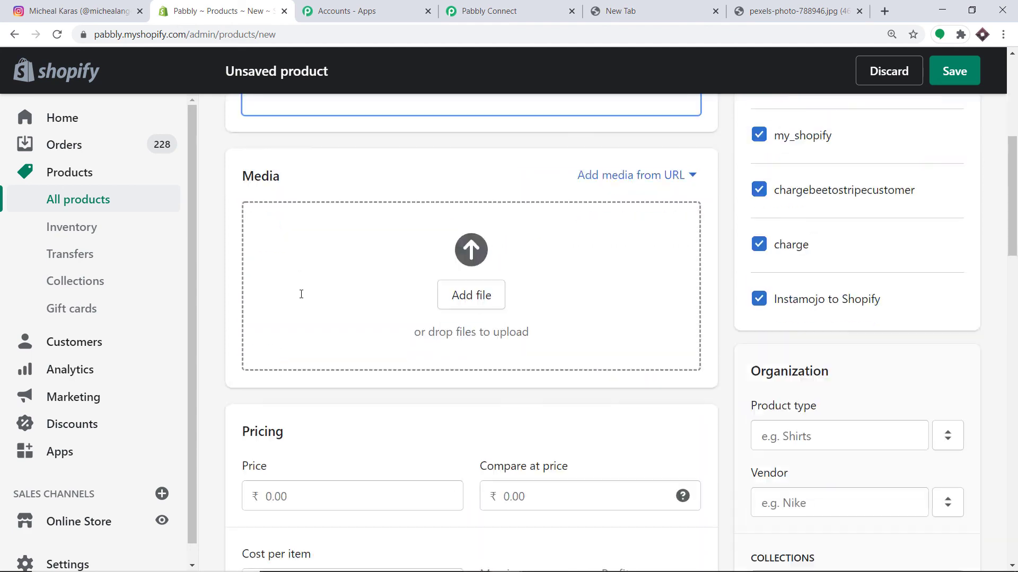
pyautogui.click(657, 125)
pyautogui.click(655, 158)
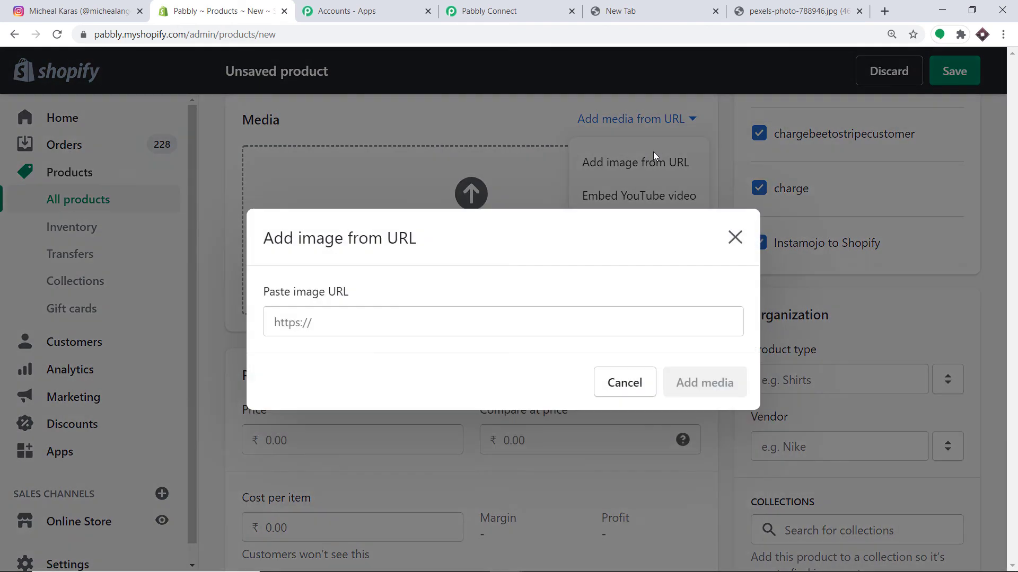
pyautogui.click(379, 325)
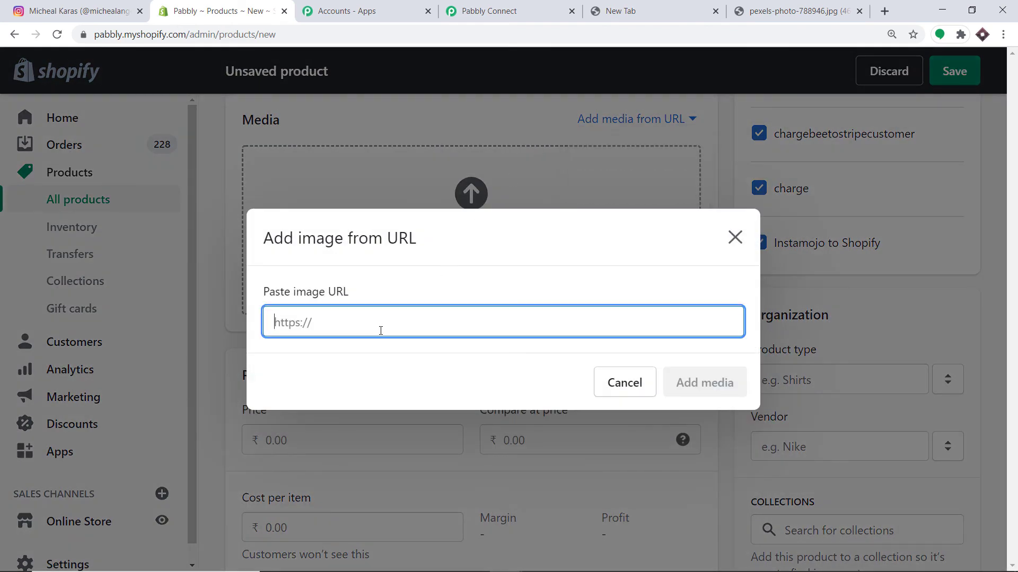
pyautogui.write('https://images.pexels.com/photos/47261/pexels-photo-47261.jpeg?cs=srgb&dl=pexels-mohi-syed-47261.jpg&fm=jpg')
pyautogui.click(711, 385)
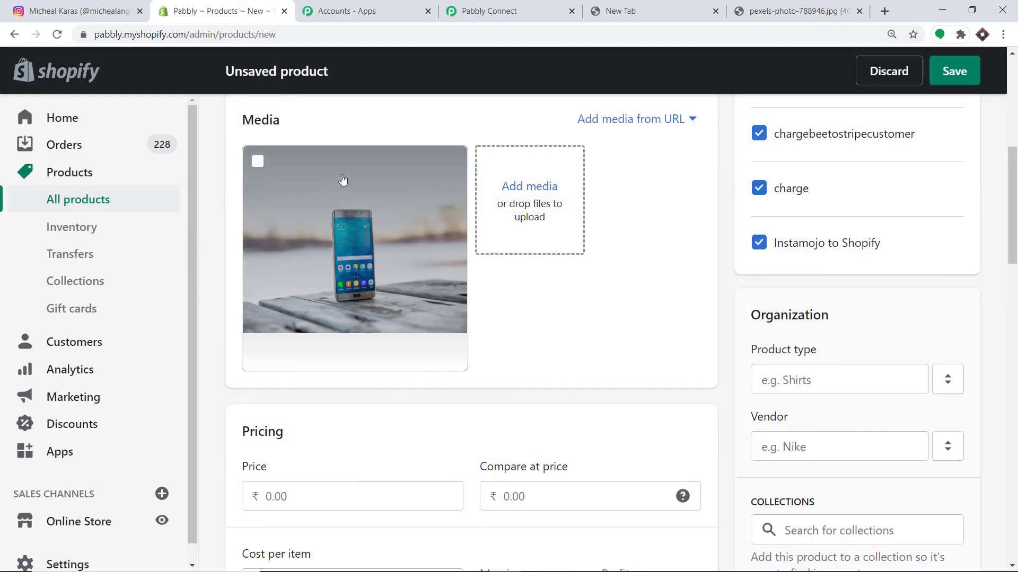
# - Set the product's price to 10000 and its compare-at price to 9500
pyautogui.scroll(-4, 410, 297)
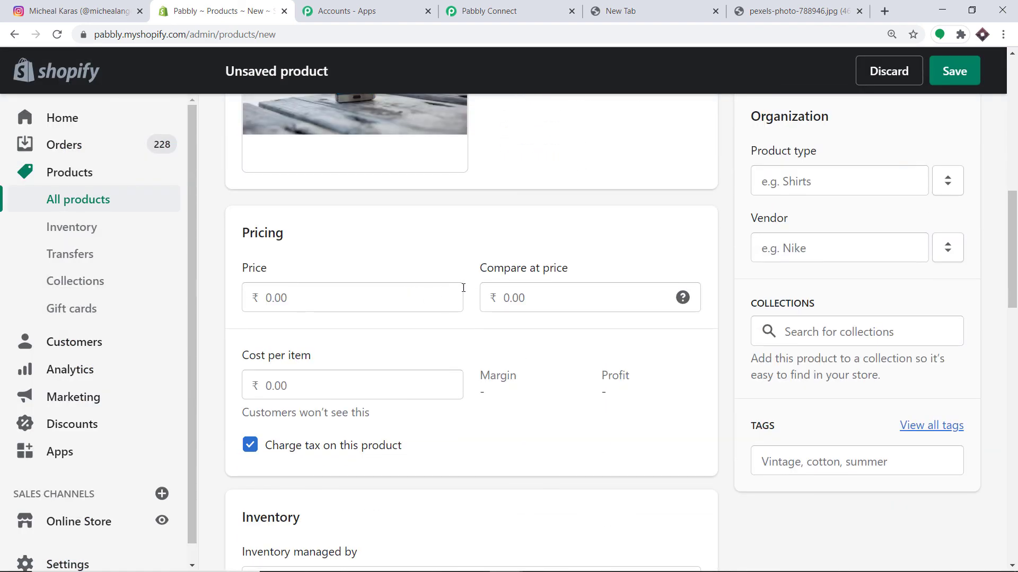
pyautogui.scroll(-4, 464, 292)
pyautogui.scroll(4, 466, 293)
pyautogui.click(299, 305)
pyautogui.write('1000')
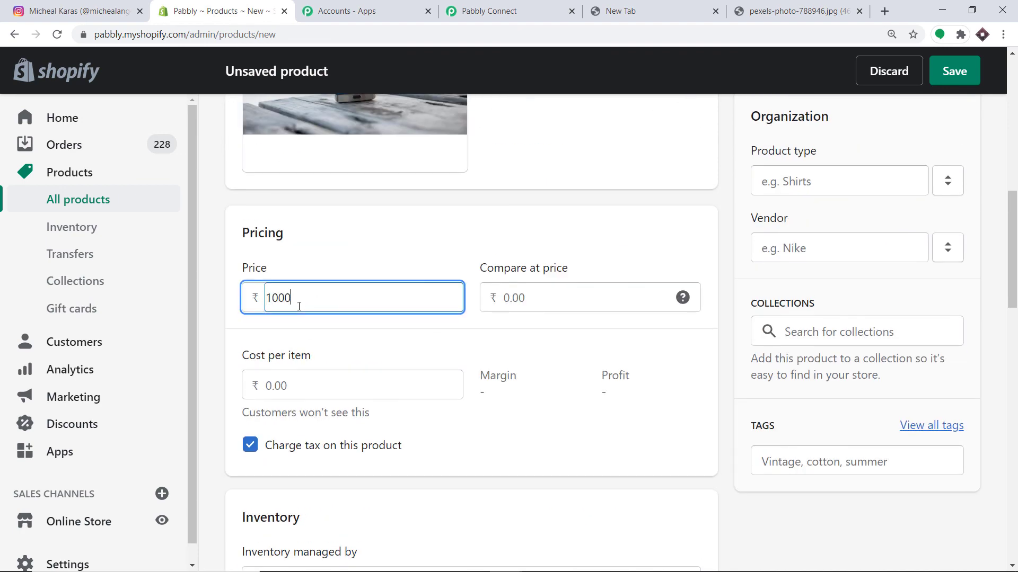
pyautogui.write('0')
pyautogui.click(516, 302)
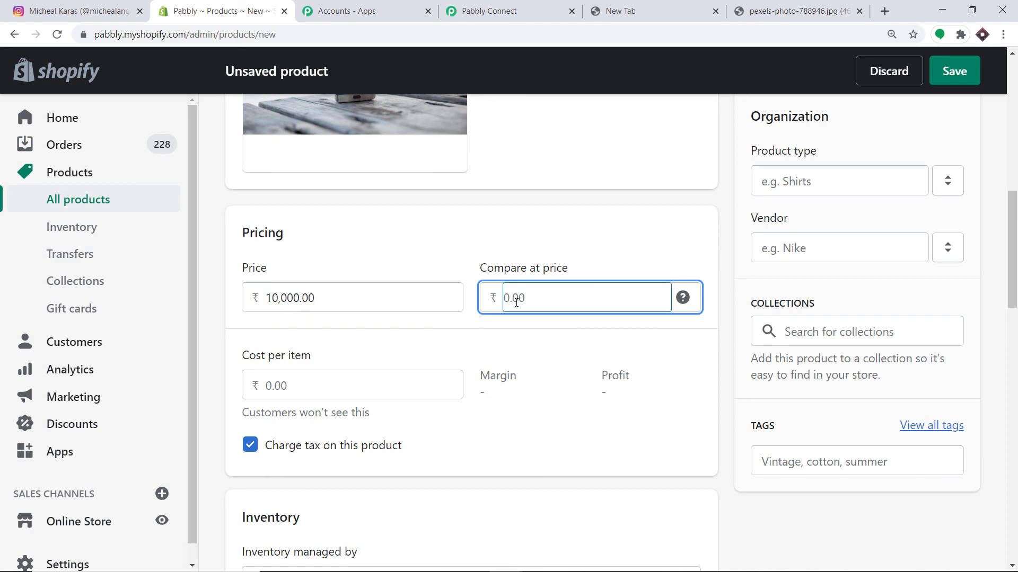
pyautogui.write('9500')
# - Turn off charging tax on the Samsung Phone product
pyautogui.scroll(-5, 500, 365)
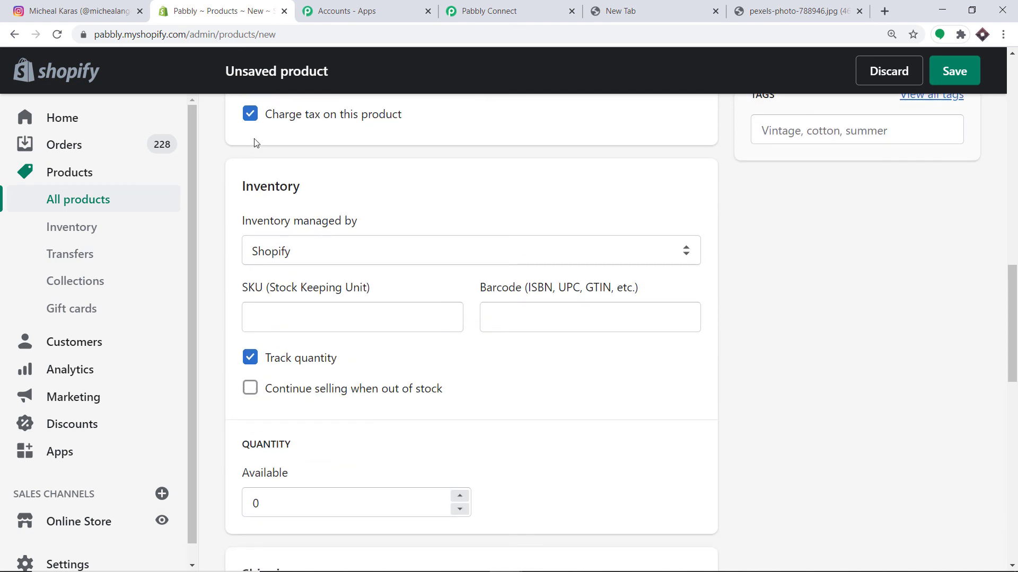
pyautogui.click(253, 114)
pyautogui.scroll(-3, 618, 352)
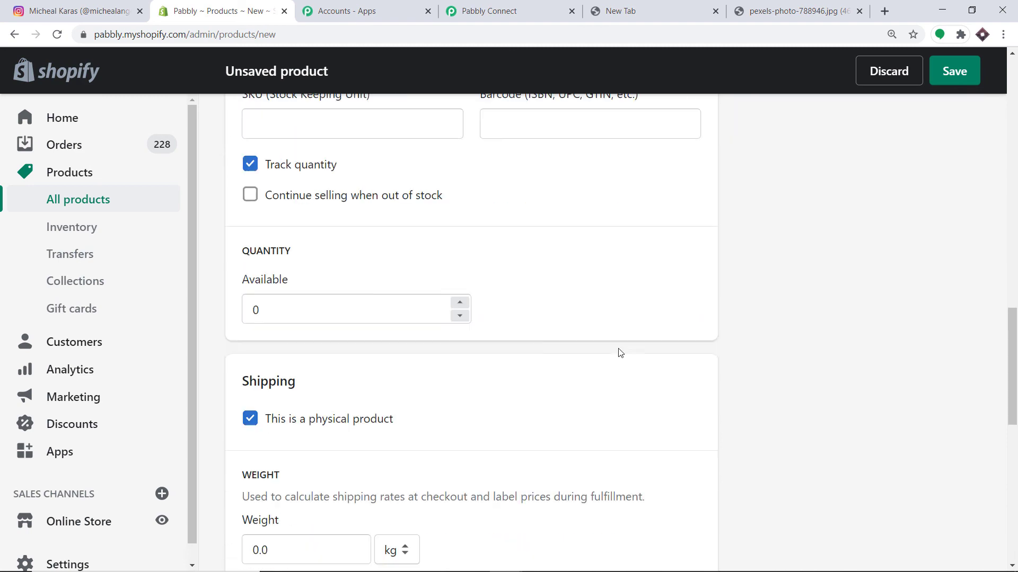
# - Set the product status to Active and save the Samsung Phone product
pyautogui.scroll(15, 734, 352)
pyautogui.click(835, 241)
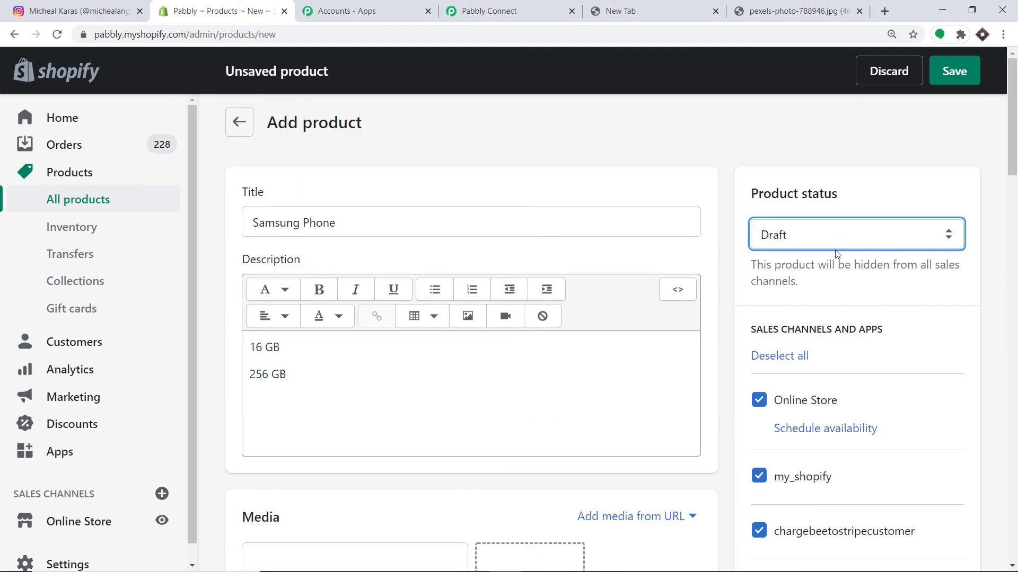
pyautogui.click(835, 257)
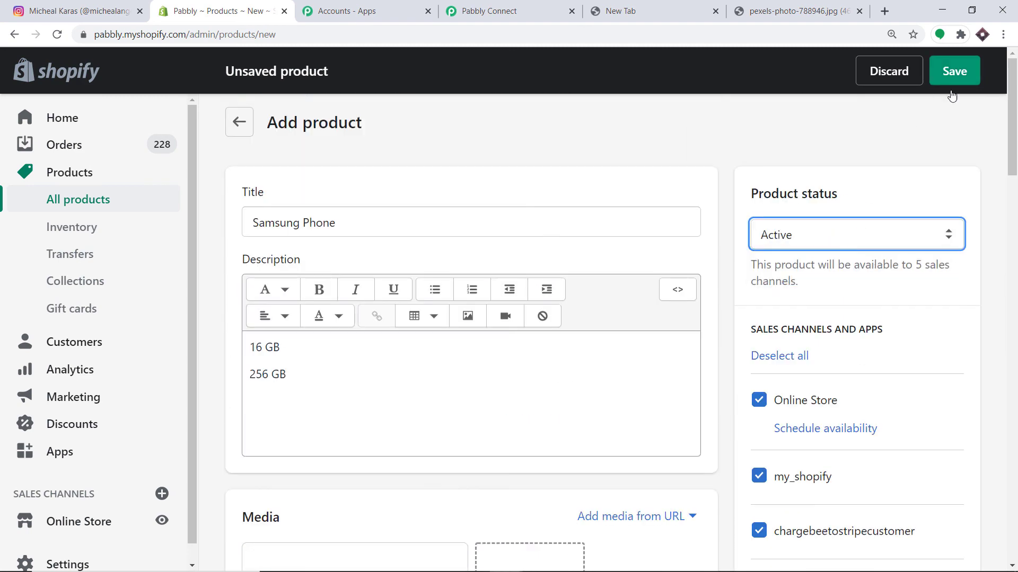
pyautogui.scroll(-4, 874, 257)
pyautogui.scroll(4, 874, 257)
pyautogui.click(966, 70)
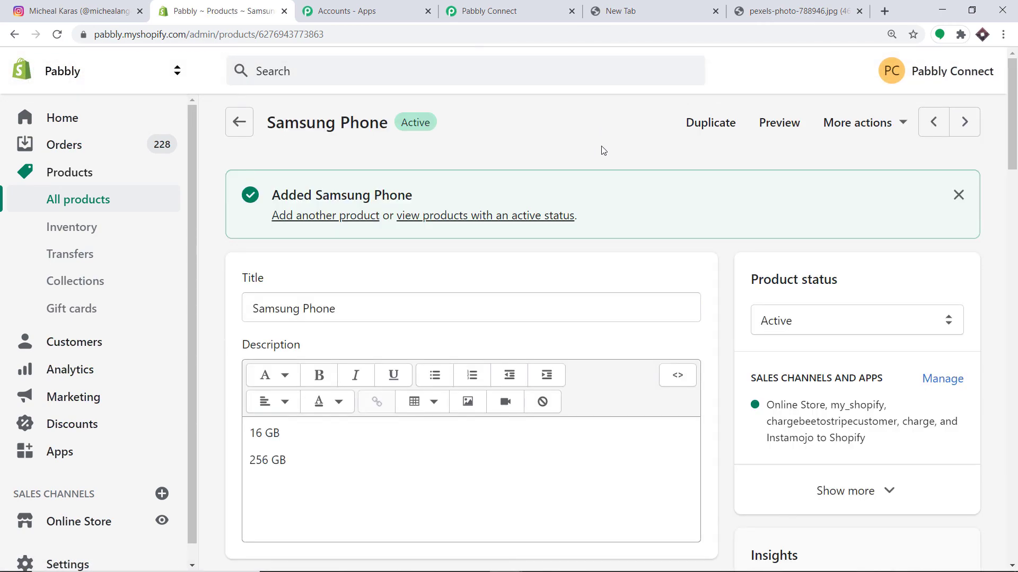
# - Review the saved product, then refresh the Instagram profile and open its newest post to check the photo and caption
pyautogui.scroll(-10, 587, 181)
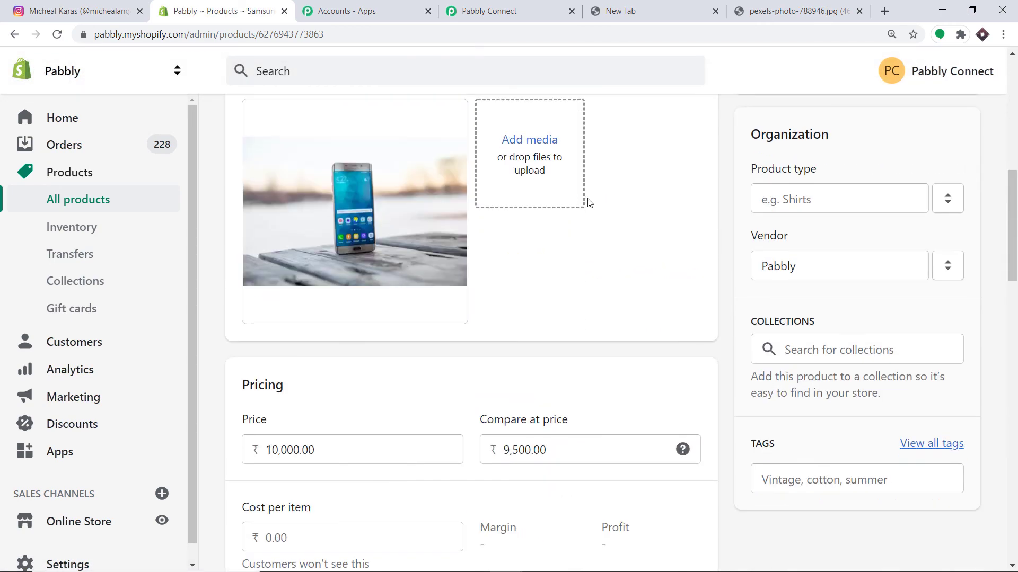
pyautogui.scroll(5, 587, 199)
pyautogui.click(106, 6)
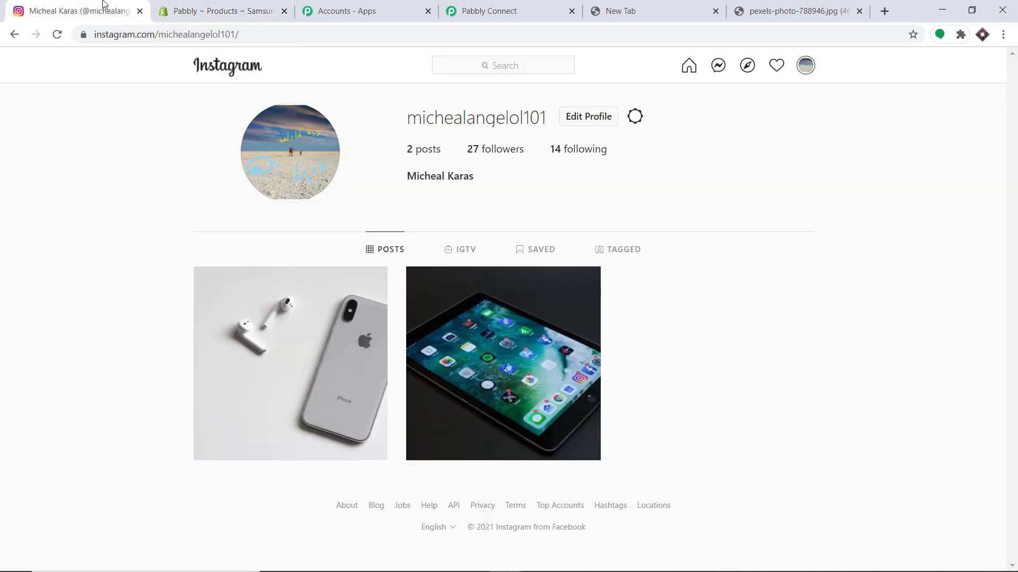
pyautogui.click(56, 34)
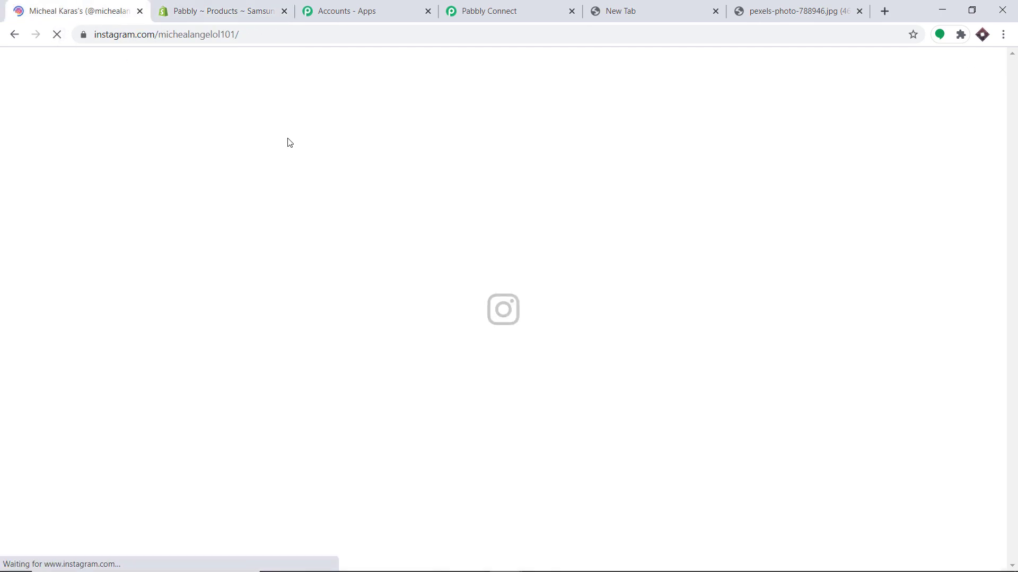
pyautogui.click(291, 318)
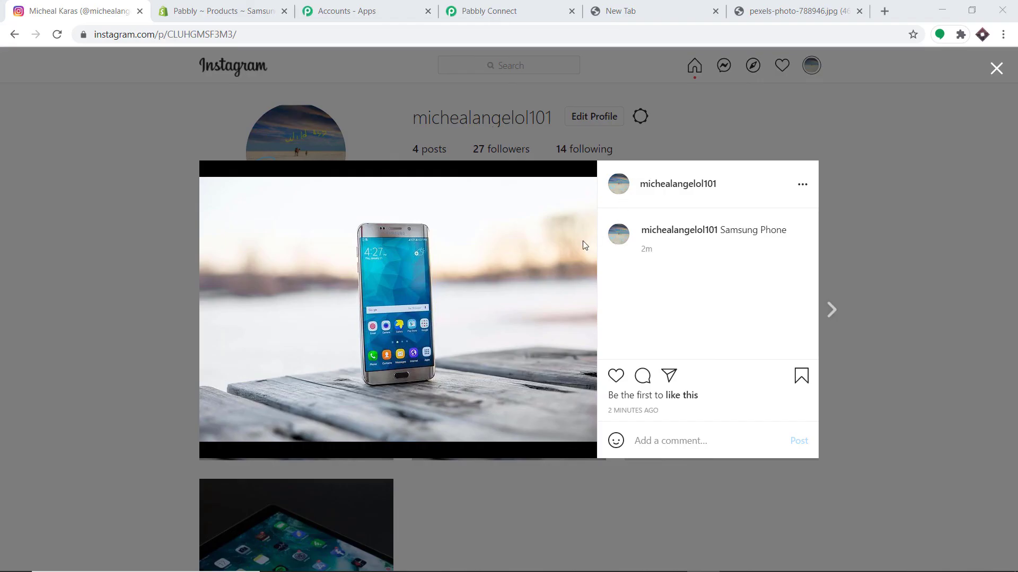